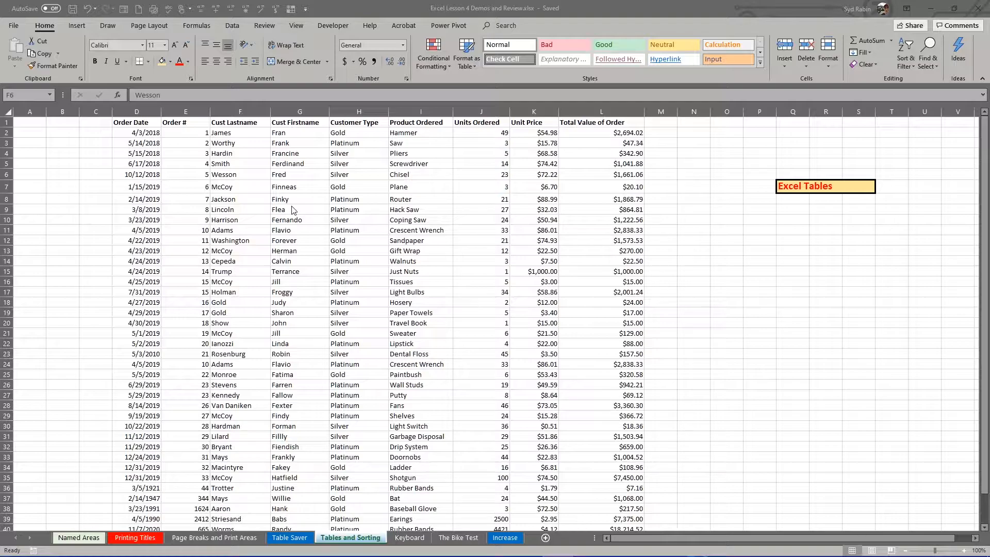
Convert the order data in D1:L42 into a table with headers.
{"action": "left_click", "coordinate": [221, 174]}
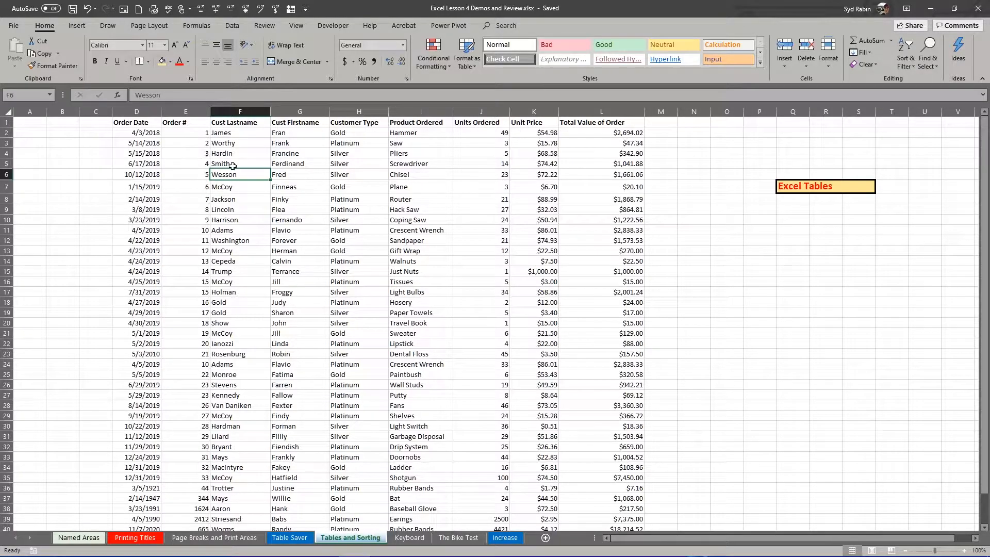
{"action": "left_click", "coordinate": [76, 26]}
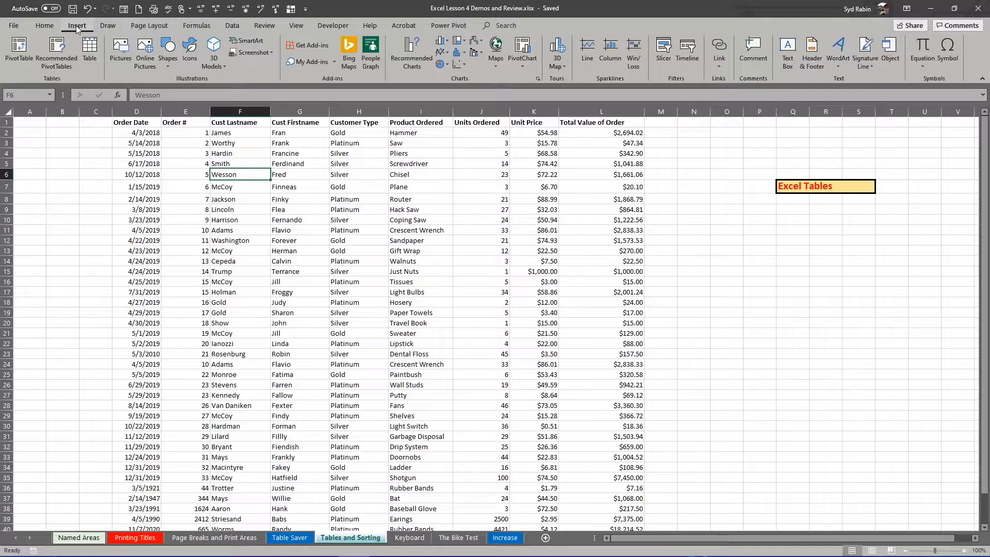
{"action": "left_click", "coordinate": [92, 52]}
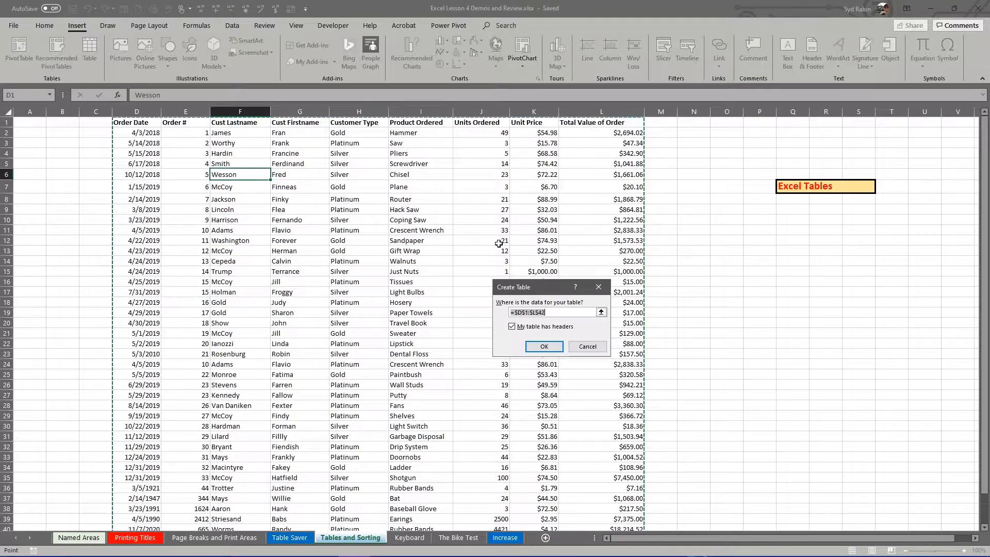
{"action": "left_click", "coordinate": [545, 347]}
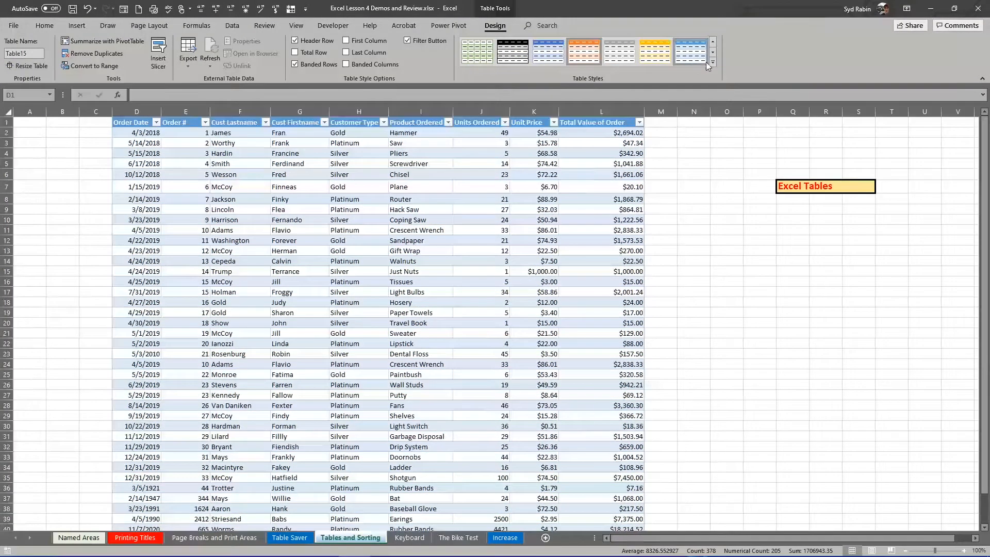
Apply the black-and-grey Medium table style with banded rows and sort the table by Cust Lastname from A to Z.
{"action": "left_click", "coordinate": [712, 63]}
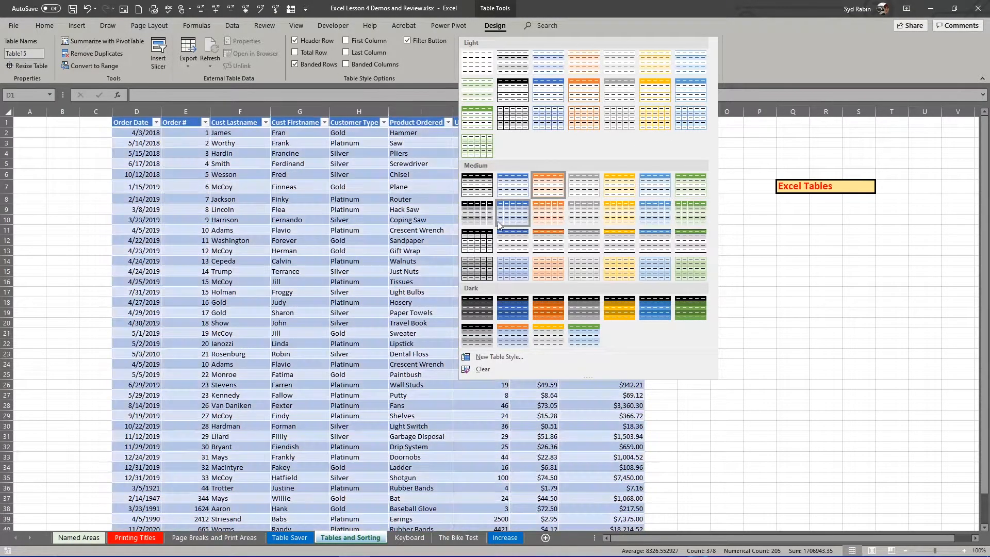
{"action": "left_click", "coordinate": [472, 215]}
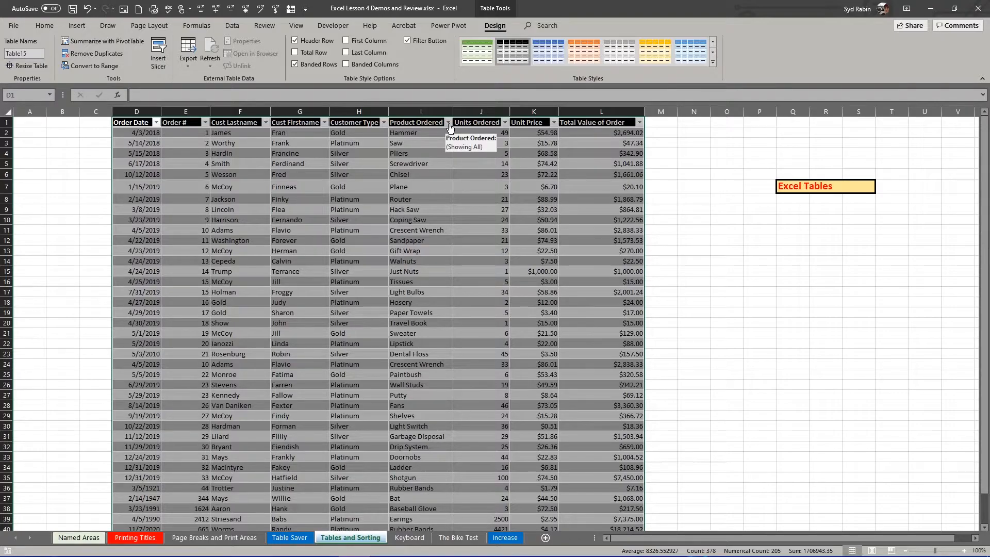
{"action": "left_click", "coordinate": [266, 123]}
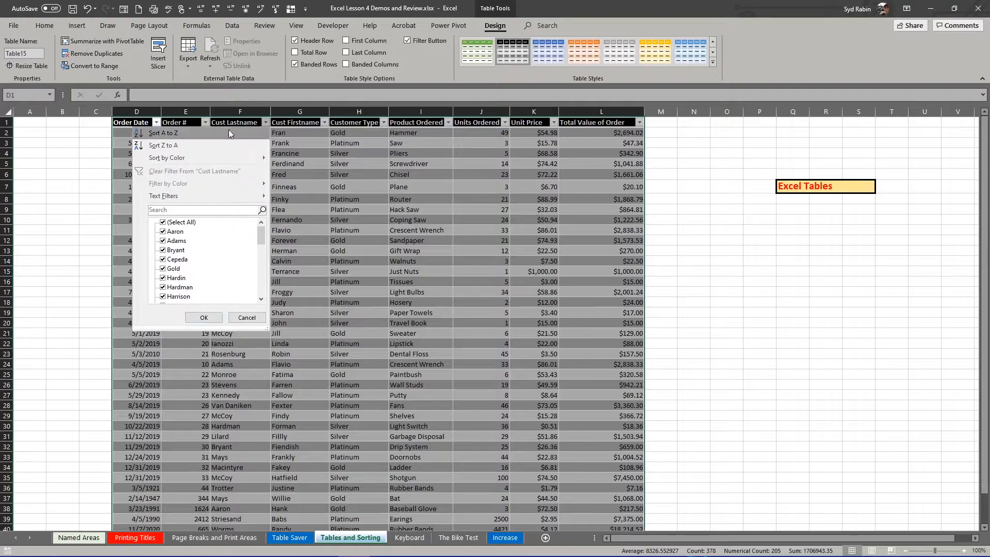
{"action": "left_click", "coordinate": [159, 133]}
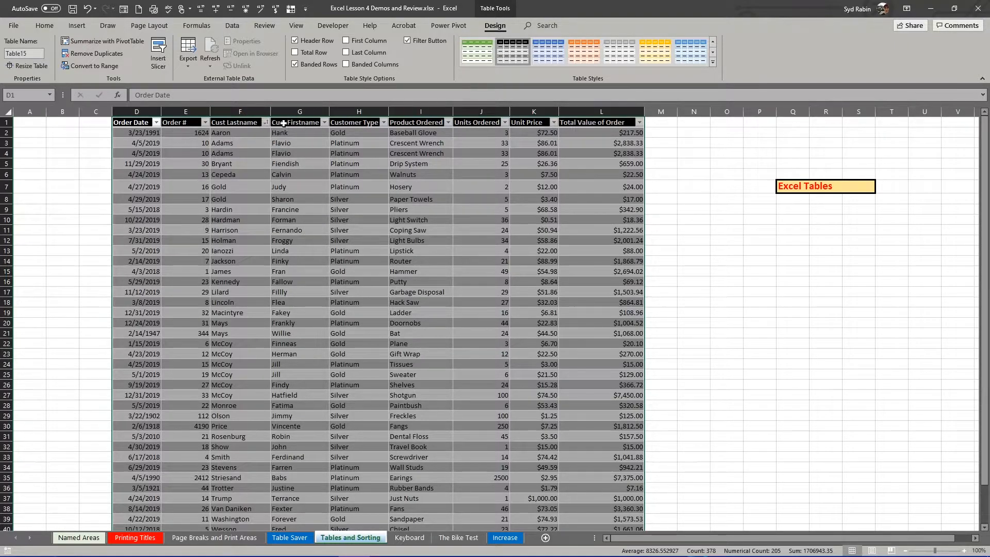
Filter the Cust Firstname column to only six consecutive first names beginning with F.
{"action": "left_click", "coordinate": [324, 122]}
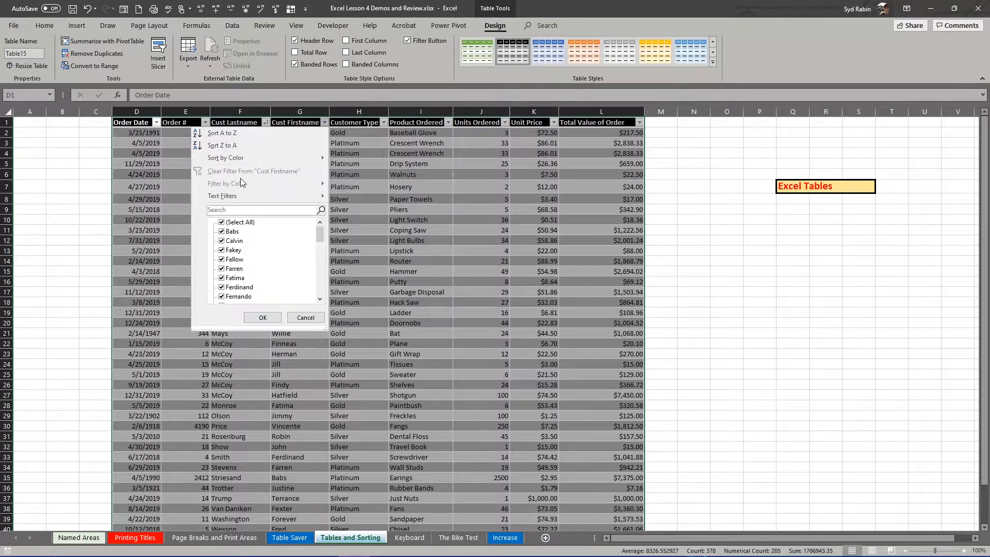
{"action": "left_click", "coordinate": [222, 223]}
{"action": "scroll", "coordinate": [222, 263], "scroll_direction": "down", "scroll_amount": 4}
{"action": "left_click", "coordinate": [222, 259]}
{"action": "left_click", "coordinate": [221, 250]}
{"action": "left_click", "coordinate": [222, 241]}
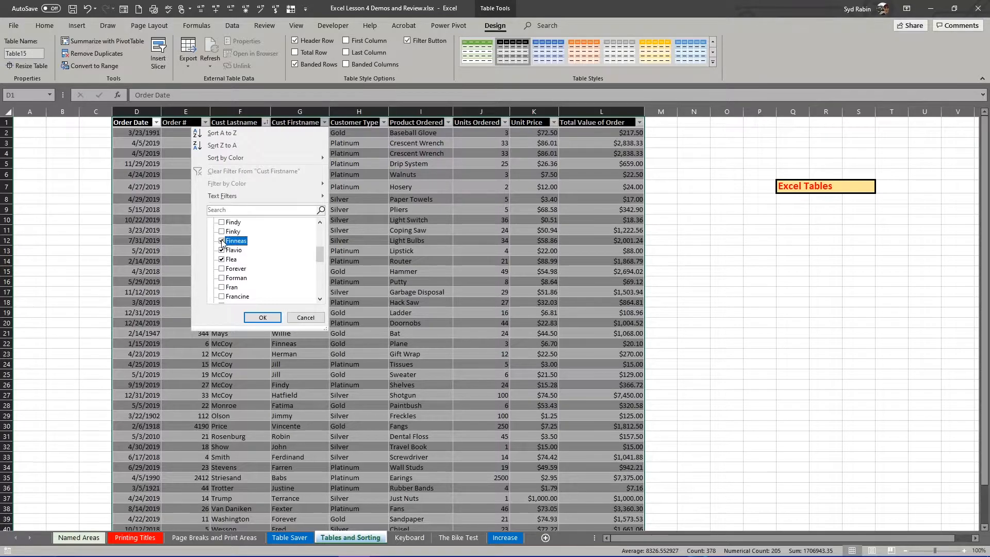
{"action": "left_click", "coordinate": [222, 269]}
{"action": "left_click", "coordinate": [222, 278]}
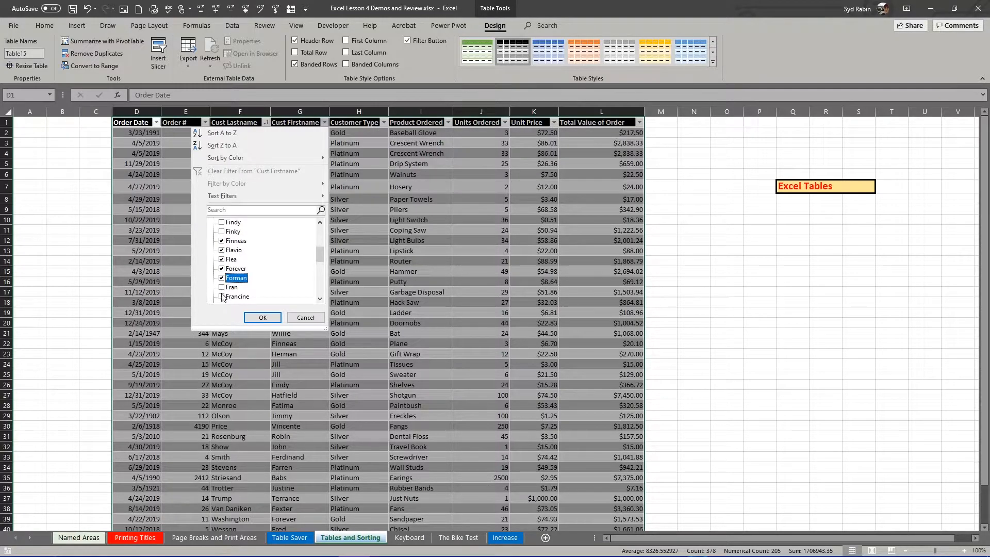
{"action": "left_click", "coordinate": [221, 287]}
{"action": "left_click", "coordinate": [262, 318]}
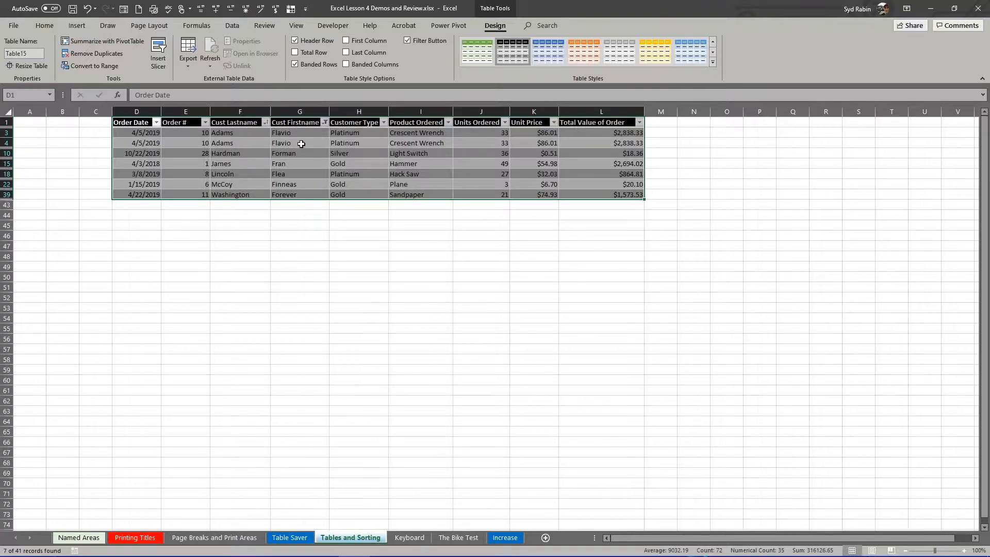
Clear the filter from the Cust Firstname column.
{"action": "left_click", "coordinate": [325, 122]}
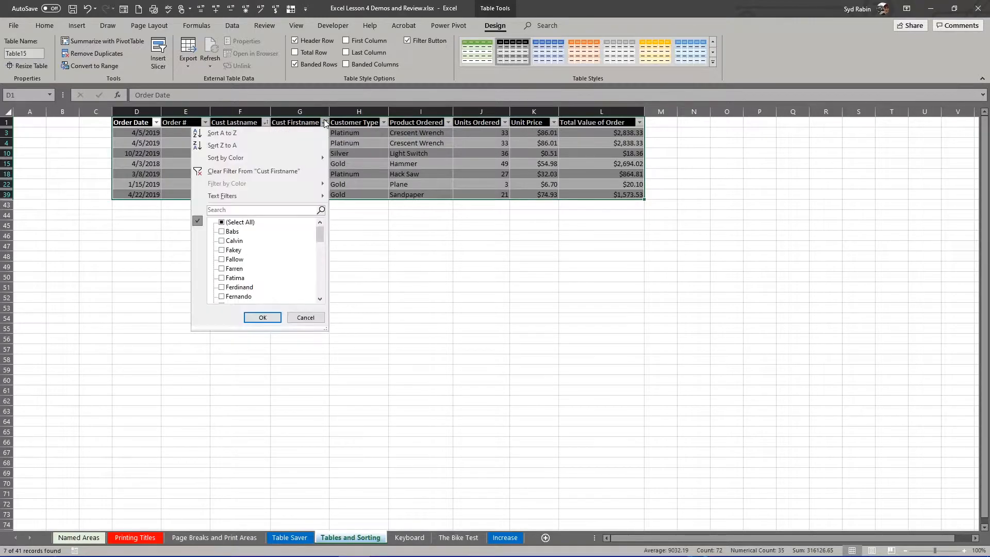
{"action": "left_click", "coordinate": [230, 171]}
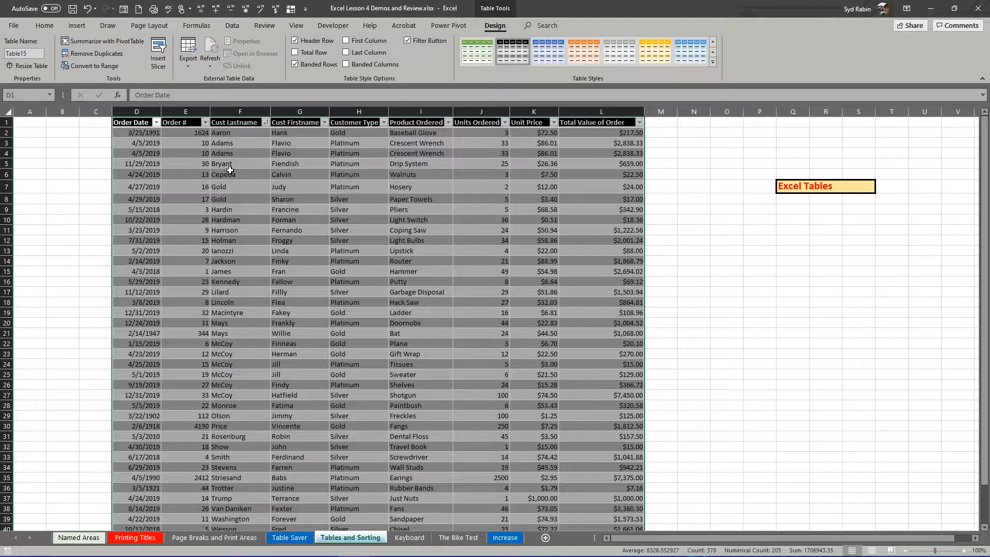
Check the Sort by Color options of the Unit Price column without applying a sort.
{"action": "left_click", "coordinate": [554, 122]}
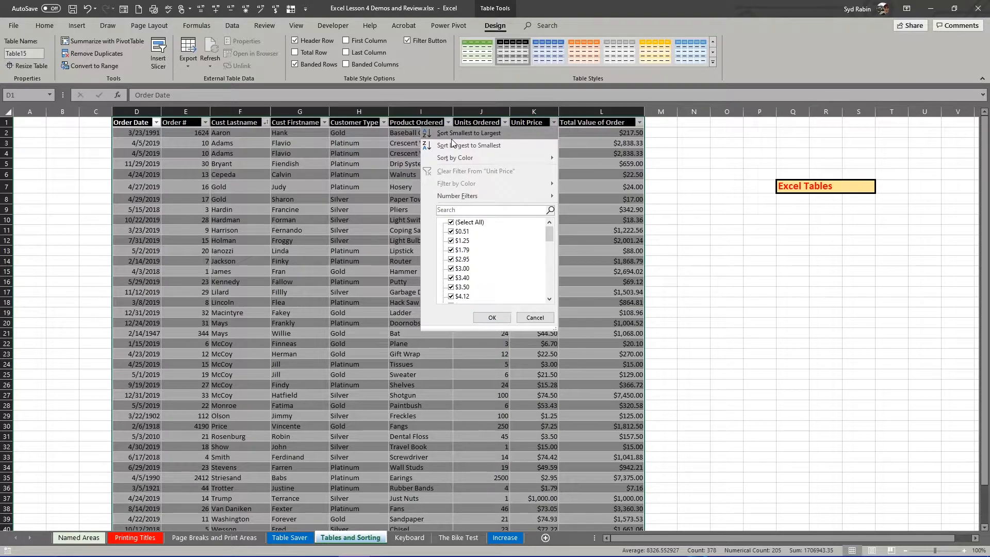
{"action": "mouse_move", "coordinate": [445, 160]}
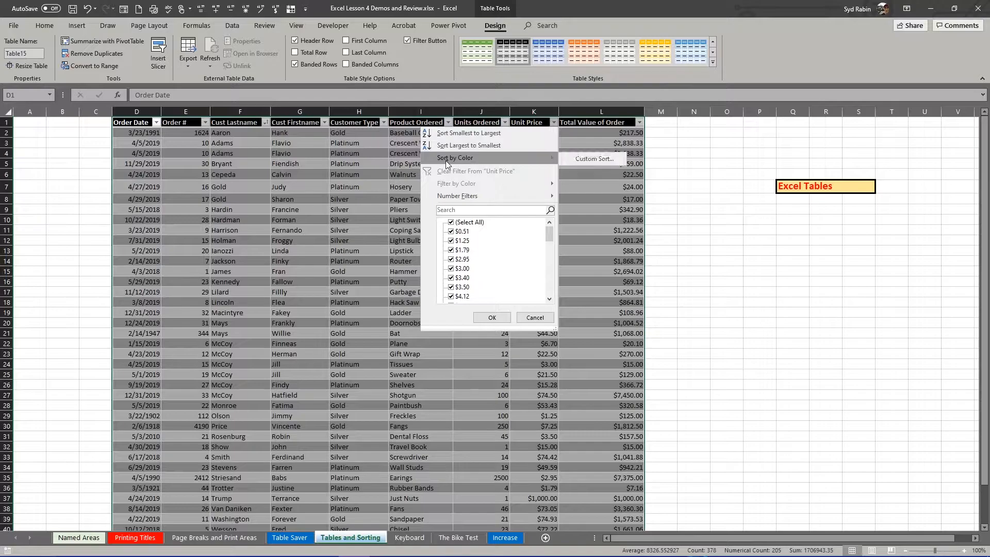
{"action": "left_click", "coordinate": [534, 319]}
Fill the Cust Firstname cells G2:G19 with light blue.
{"action": "left_click_drag", "start_coordinate": [288, 133], "coordinate": [285, 314]}
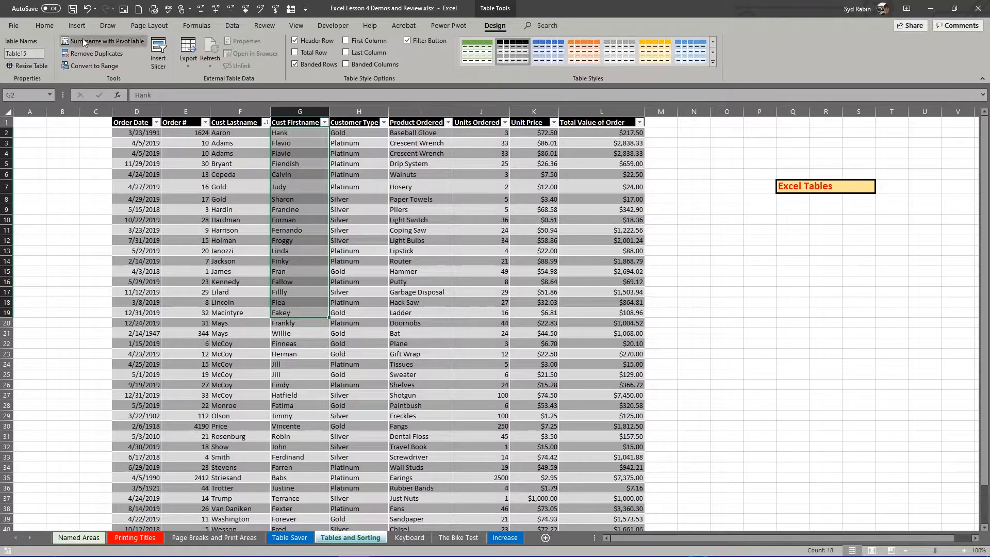
{"action": "left_click", "coordinate": [37, 23]}
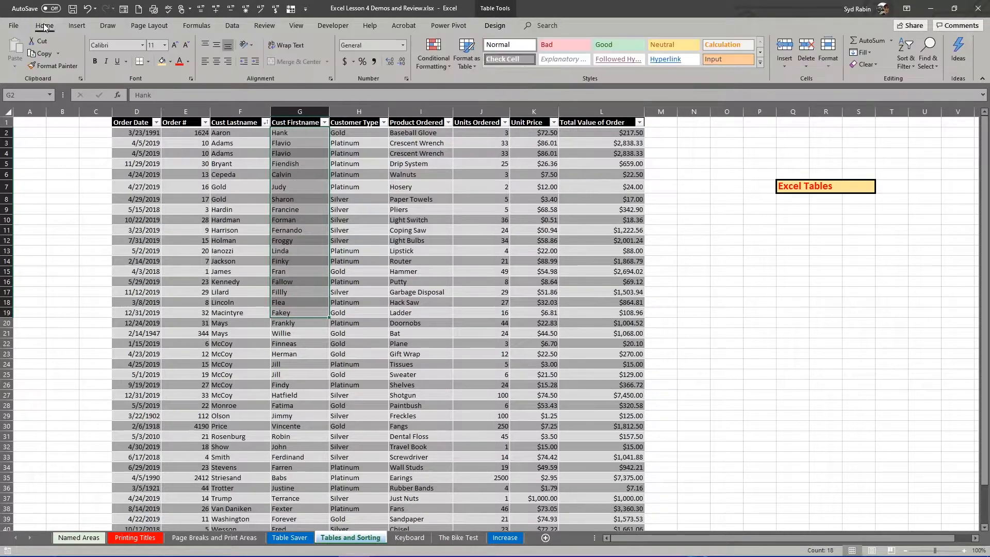
{"action": "left_click", "coordinate": [170, 61]}
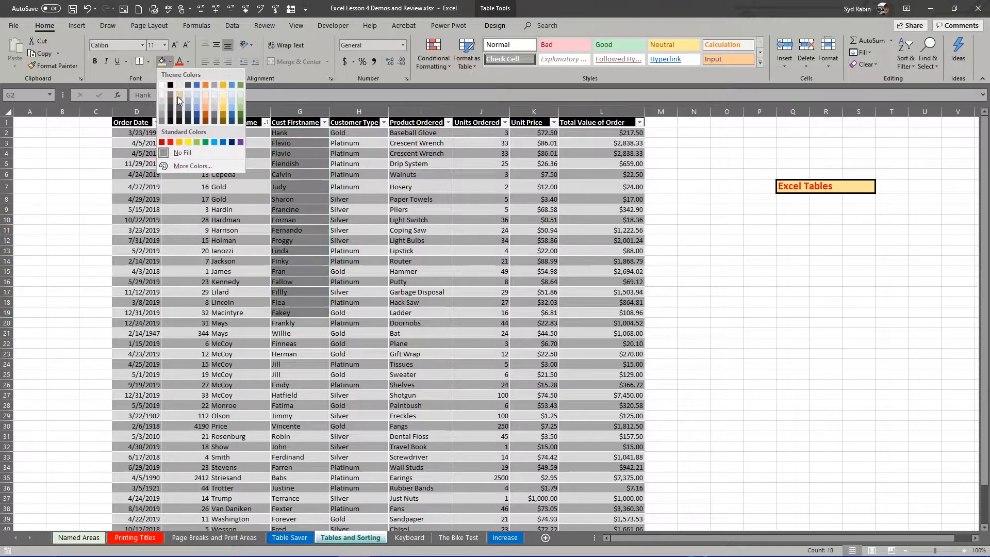
{"action": "left_click", "coordinate": [199, 102]}
Fill the Cust Firstname cells G20:G33 with light gold.
{"action": "left_click_drag", "start_coordinate": [290, 325], "coordinate": [289, 456]}
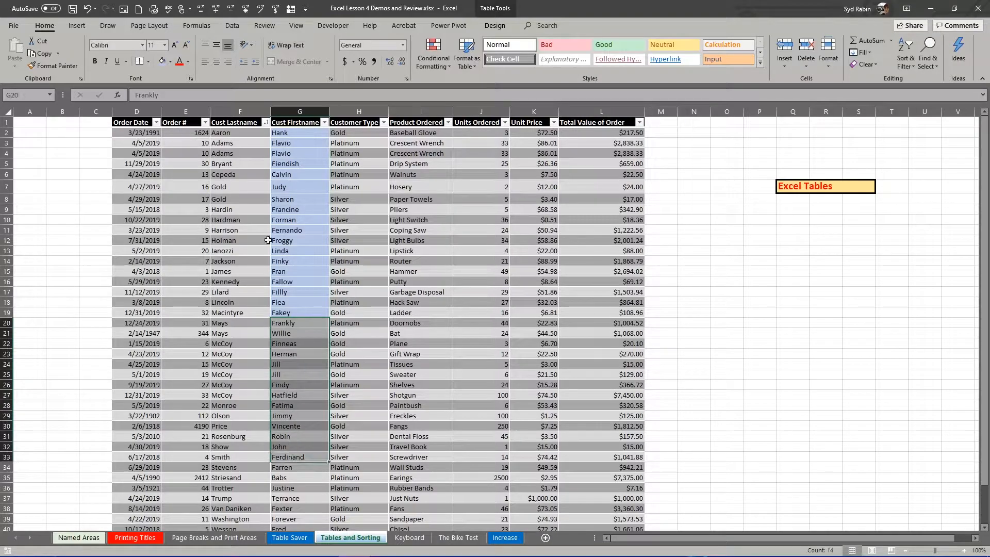
{"action": "left_click", "coordinate": [171, 61]}
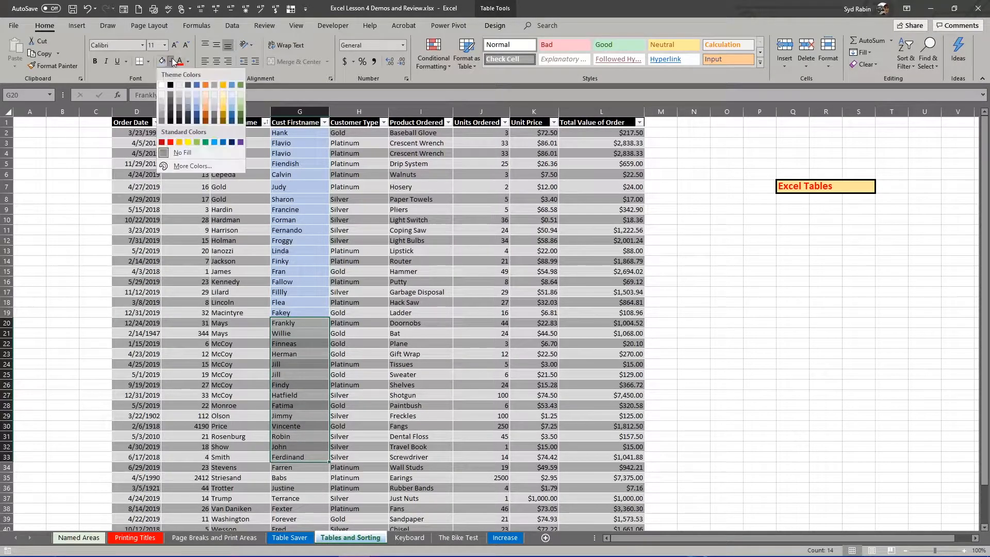
{"action": "left_click", "coordinate": [222, 107]}
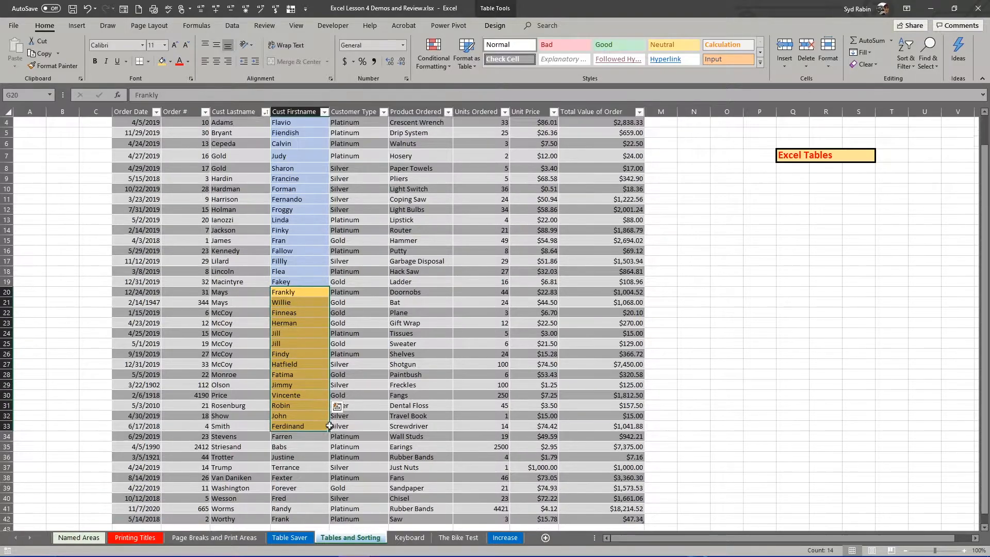
Fill the remaining Cust Firstname cells G34:G42 with light green.
{"action": "scroll", "coordinate": [309, 403], "scroll_direction": "down", "scroll_amount": 2}
{"action": "left_click_drag", "start_coordinate": [288, 406], "coordinate": [287, 487]}
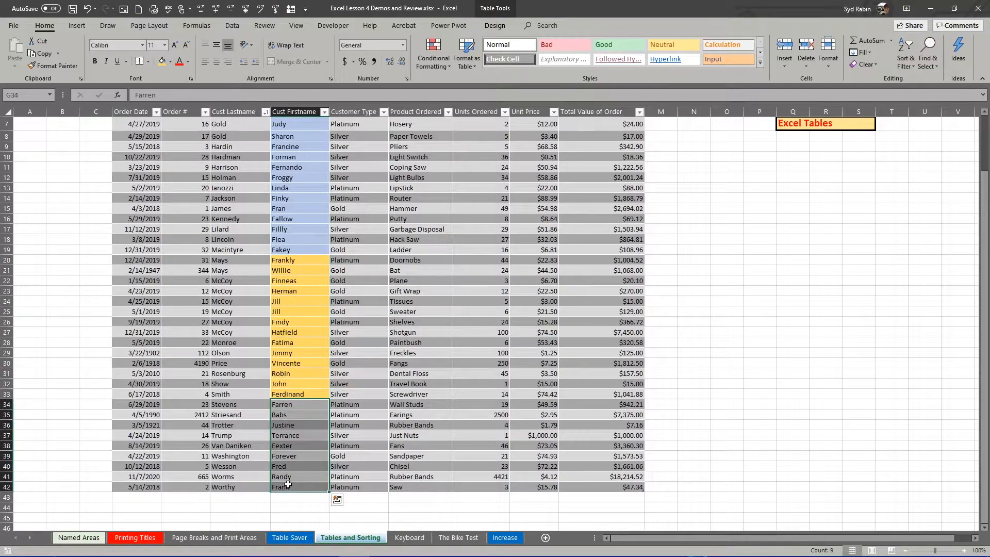
{"action": "left_click", "coordinate": [170, 61]}
{"action": "left_click", "coordinate": [241, 107]}
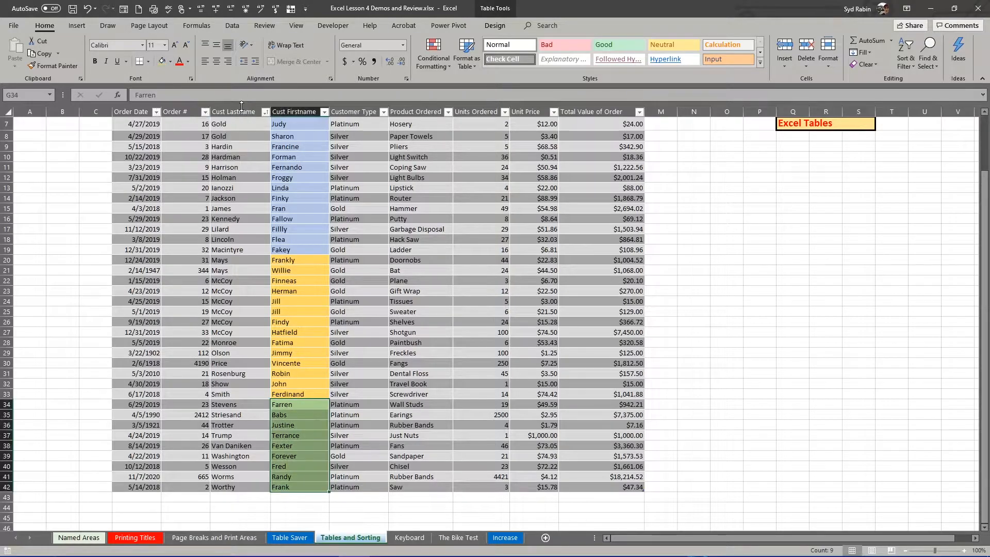
Sort the table by cell color on Cust Firstname, with the green cells on top.
{"action": "left_click", "coordinate": [325, 112]}
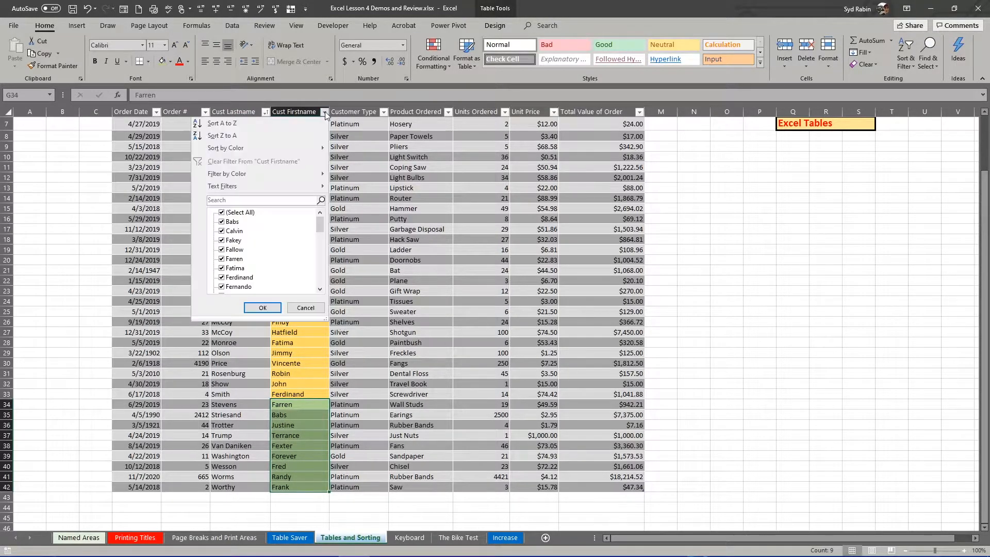
{"action": "mouse_move", "coordinate": [227, 148]}
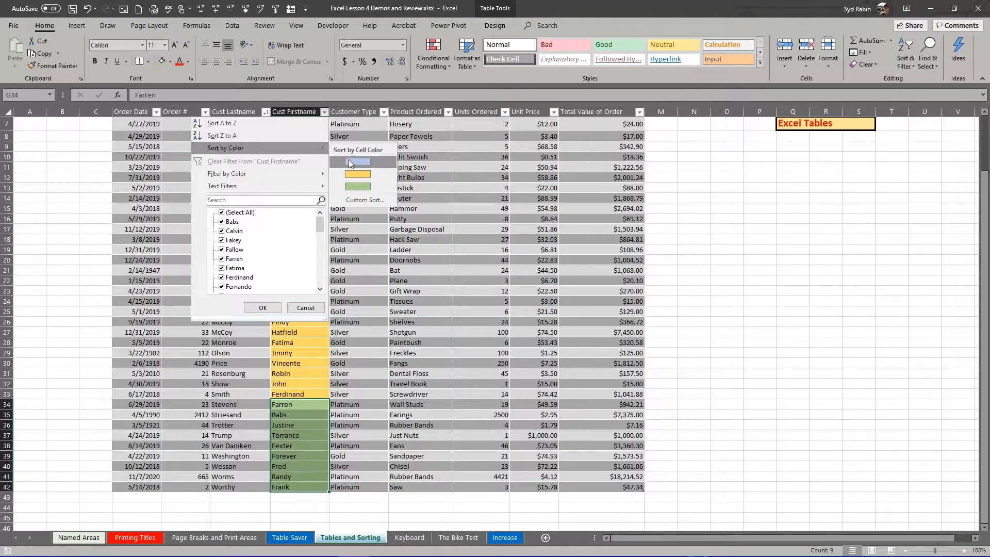
{"action": "left_click", "coordinate": [357, 187]}
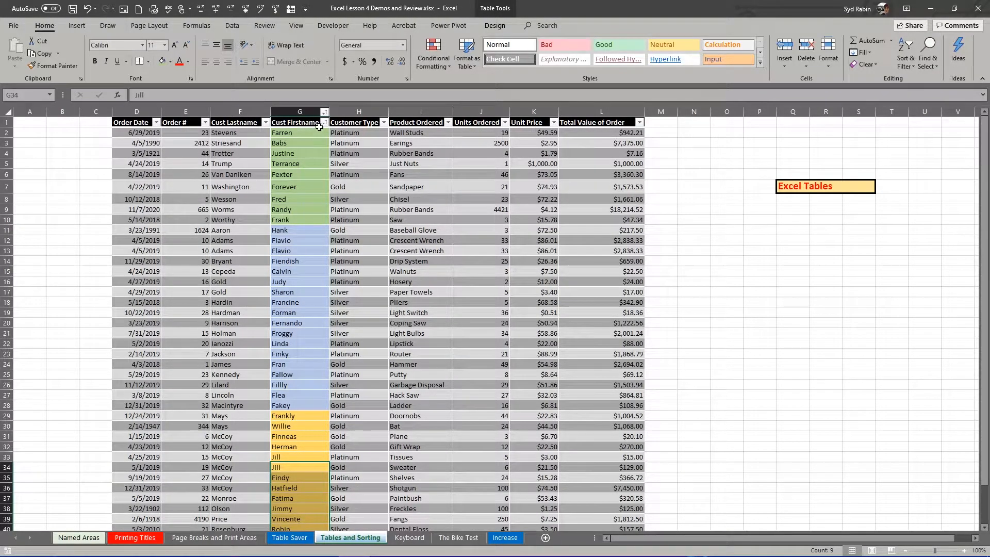
Clear the formats from the Cust Firstname cells G2:G42 to remove the fill colors.
{"action": "left_click_drag", "start_coordinate": [297, 132], "coordinate": [309, 516]}
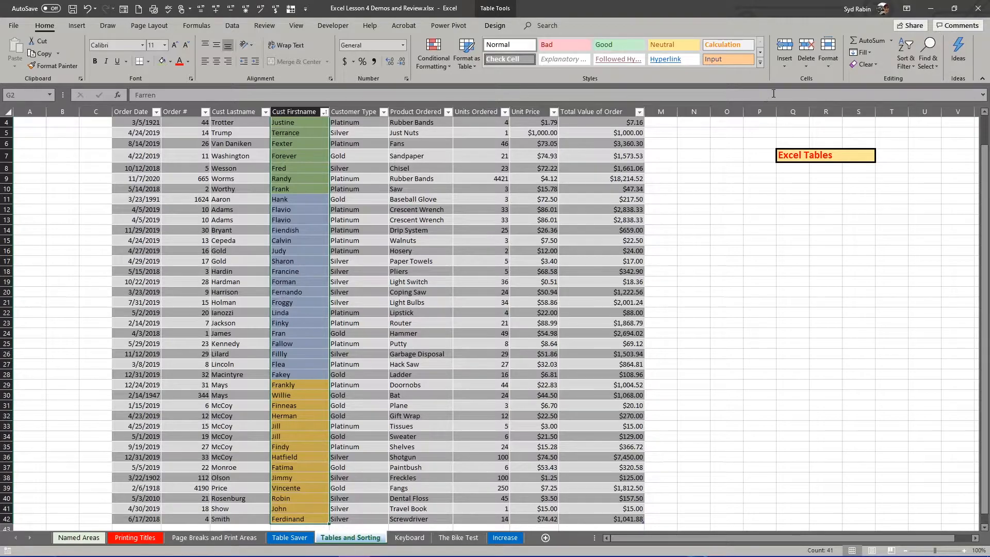
{"action": "left_click", "coordinate": [875, 63]}
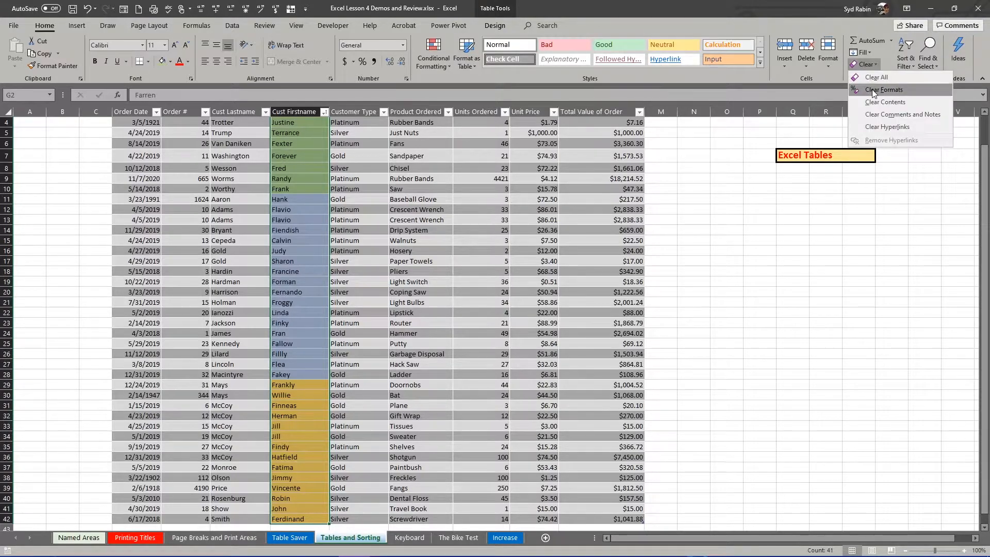
{"action": "left_click", "coordinate": [923, 90]}
{"action": "left_click_drag", "start_coordinate": [288, 212], "coordinate": [269, 201]}
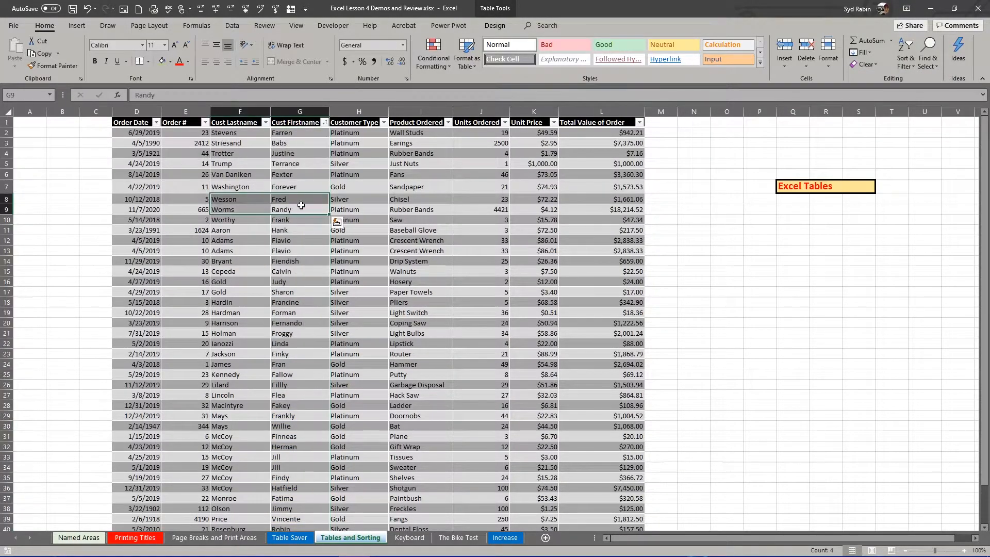
{"action": "scroll", "coordinate": [526, 275], "scroll_direction": "down", "scroll_amount": 1}
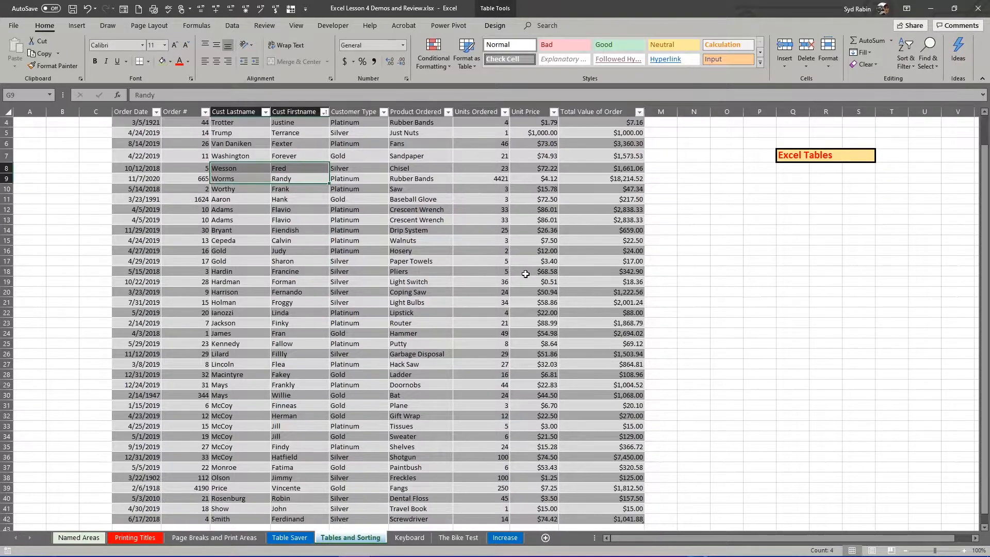
{"action": "scroll", "coordinate": [537, 135], "scroll_direction": "up", "scroll_amount": 1}
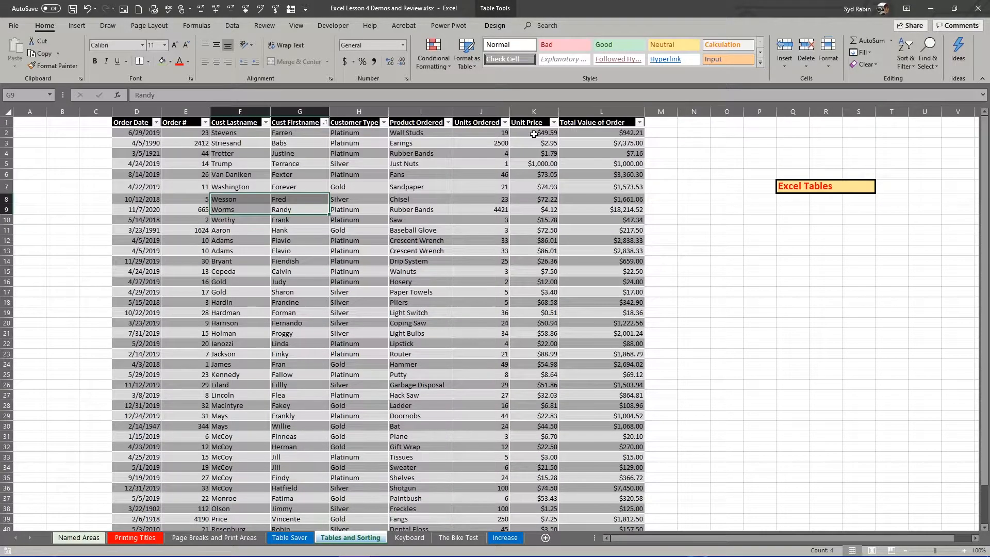
Reapply the black-and-grey table style and turn off the filter buttons in the table's header row.
{"action": "left_click", "coordinate": [457, 196]}
{"action": "left_click", "coordinate": [498, 25]}
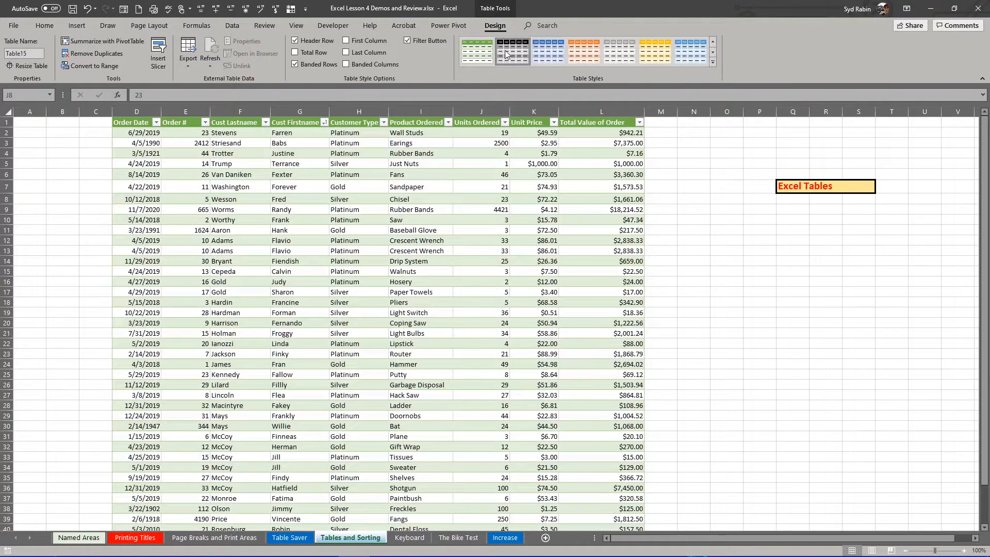
{"action": "left_click", "coordinate": [512, 51]}
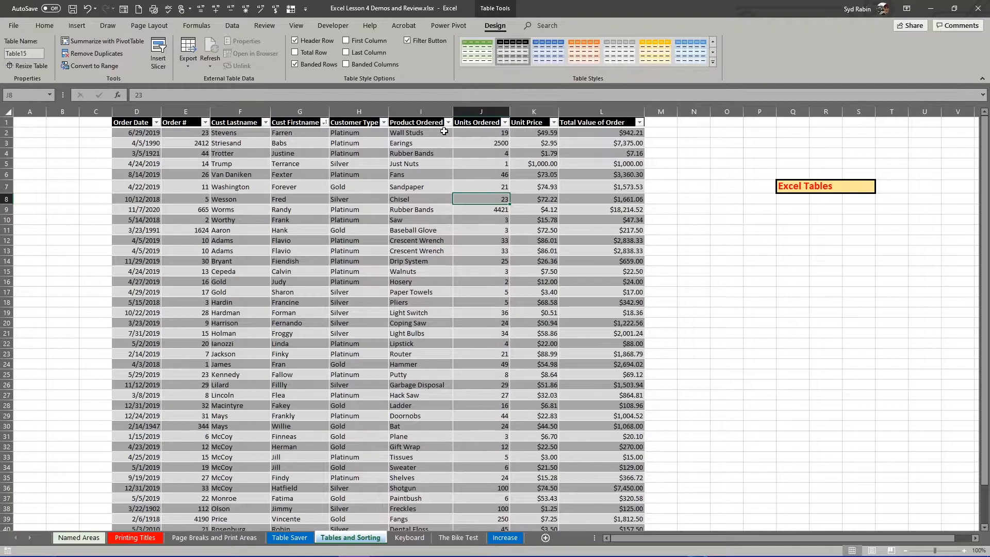
{"action": "left_click", "coordinate": [407, 39]}
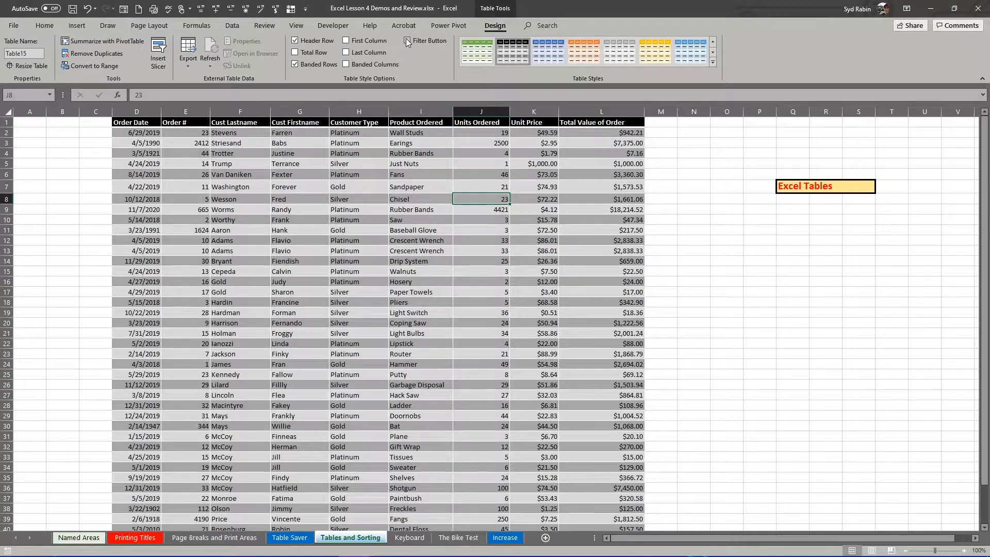
Turn the table's filter buttons back on and apply the special formatting to its first and last columns.
{"action": "left_click", "coordinate": [406, 40]}
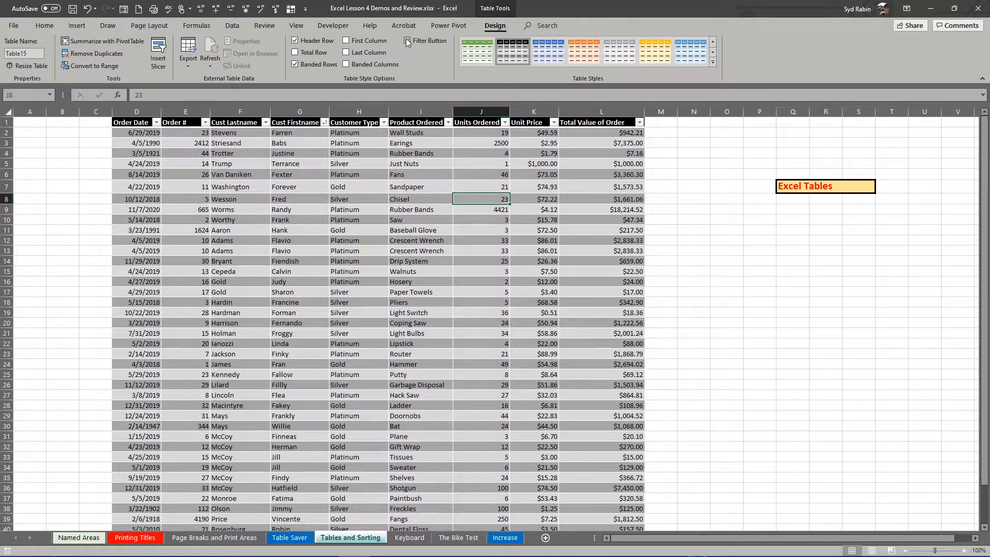
{"action": "left_click", "coordinate": [345, 41]}
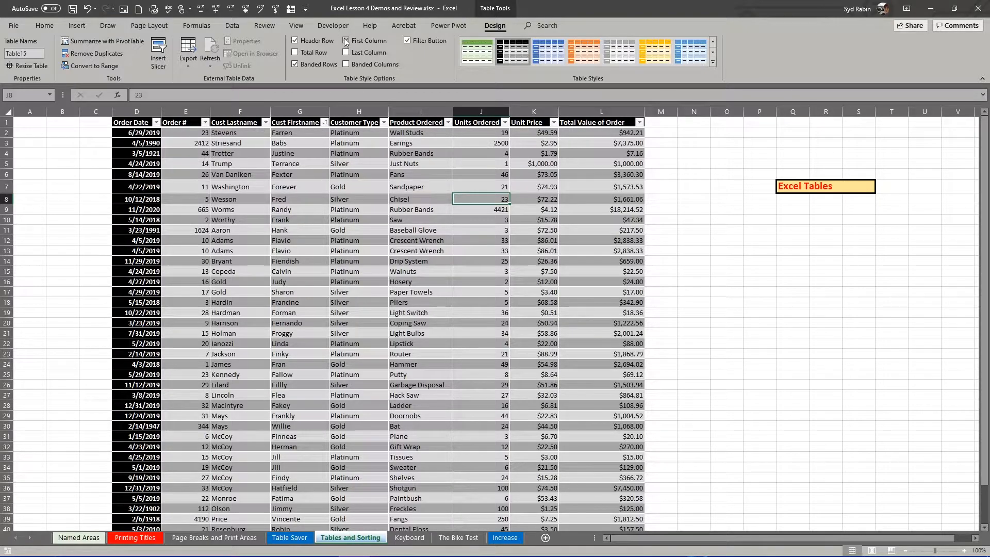
{"action": "left_click", "coordinate": [346, 51]}
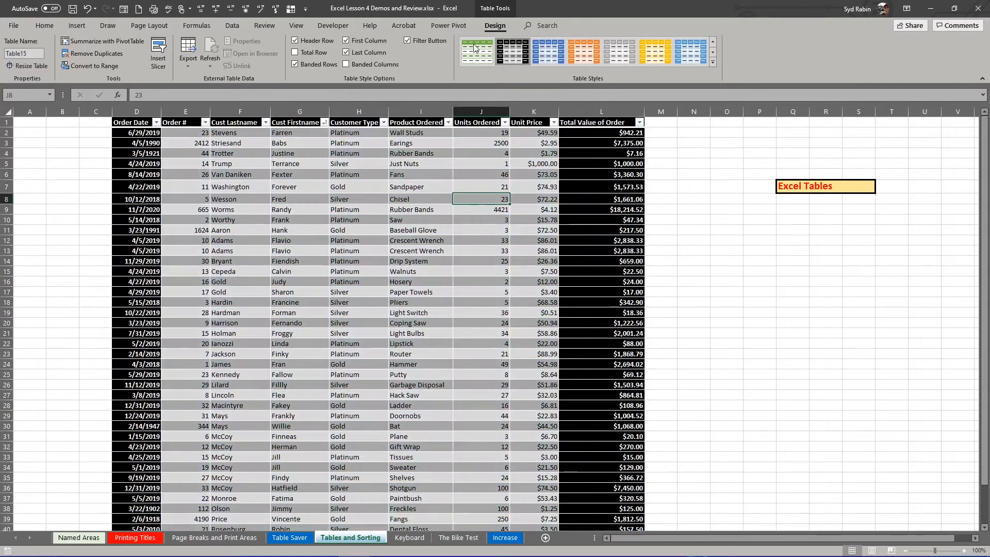
Switch the table's banded rows off and on again, and turn on banded columns.
{"action": "left_click", "coordinate": [295, 63]}
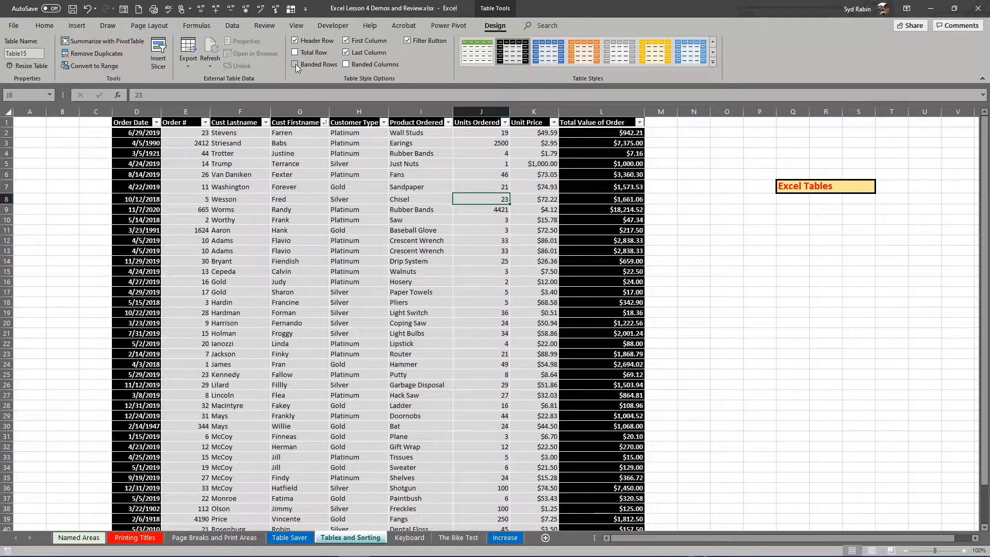
{"action": "left_click", "coordinate": [296, 64]}
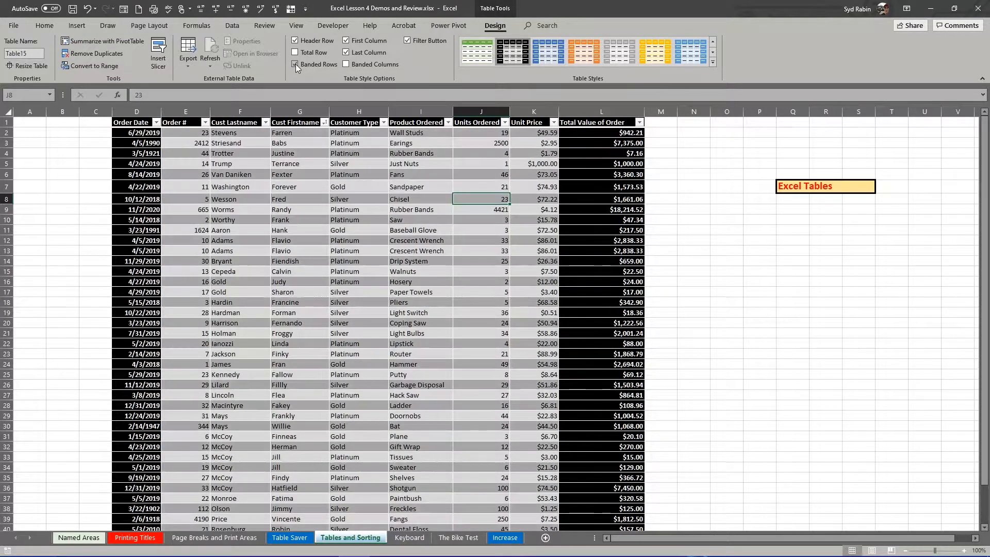
{"action": "left_click", "coordinate": [348, 65]}
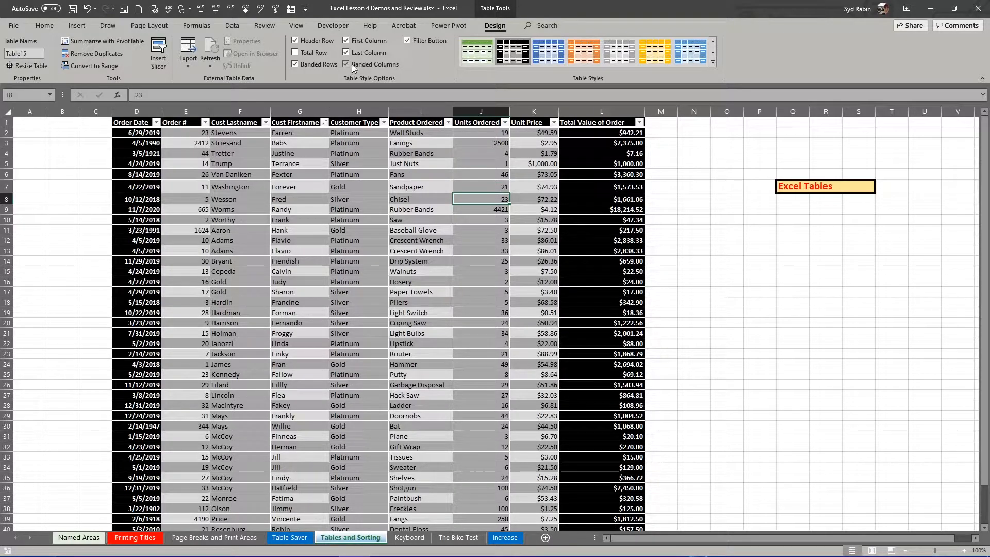
Remove the special formatting from the table's first and last columns.
{"action": "left_click", "coordinate": [347, 40]}
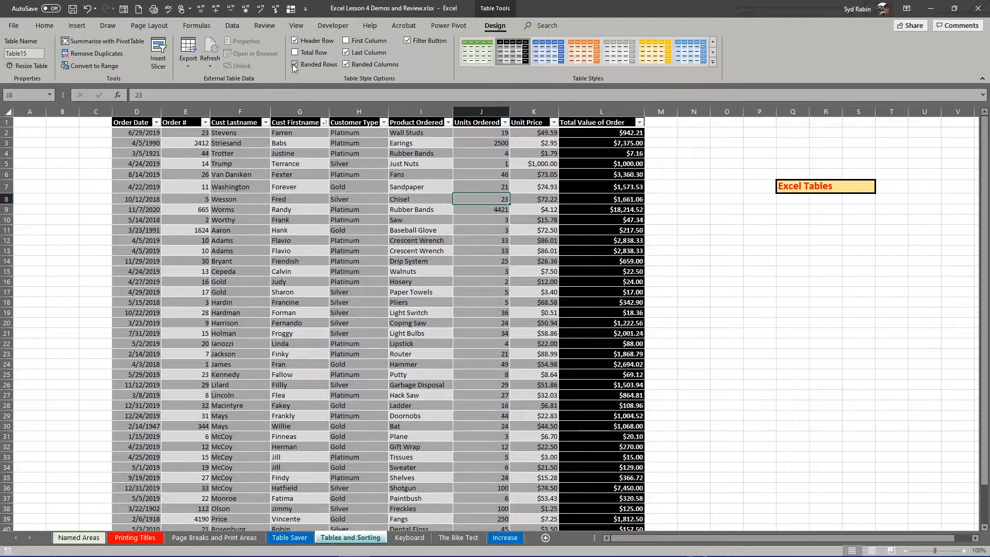
{"action": "left_click", "coordinate": [346, 52]}
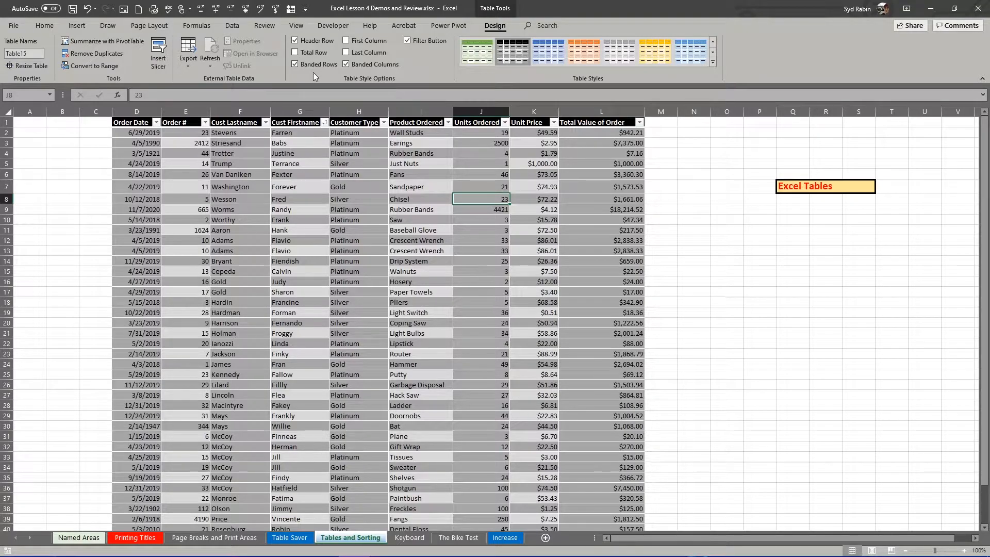
Add a total row to the table and make its Unit Price cell calculate the Max.
{"action": "scroll", "coordinate": [348, 186], "scroll_direction": "down", "scroll_amount": 1}
{"action": "scroll", "coordinate": [348, 187], "scroll_direction": "down", "scroll_amount": 1}
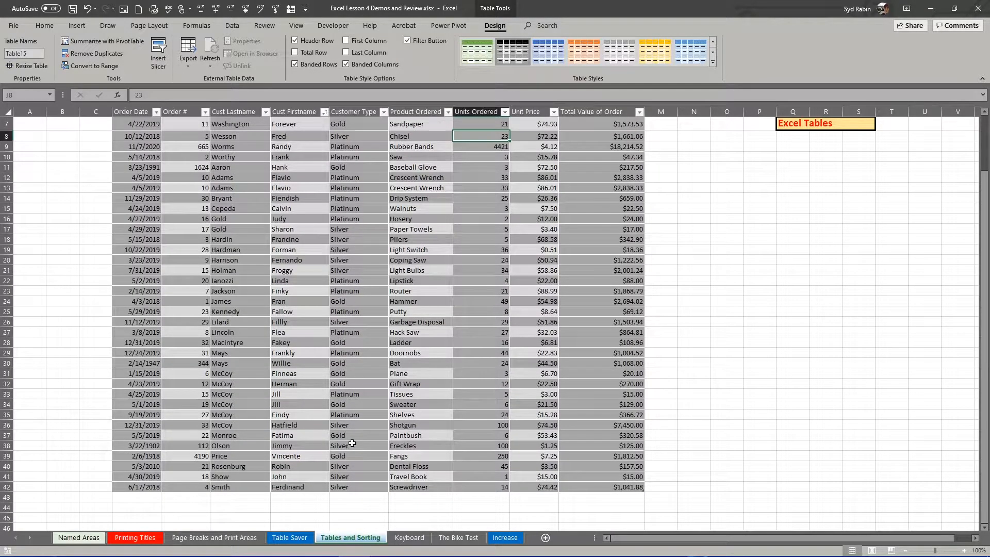
{"action": "left_click", "coordinate": [296, 52]}
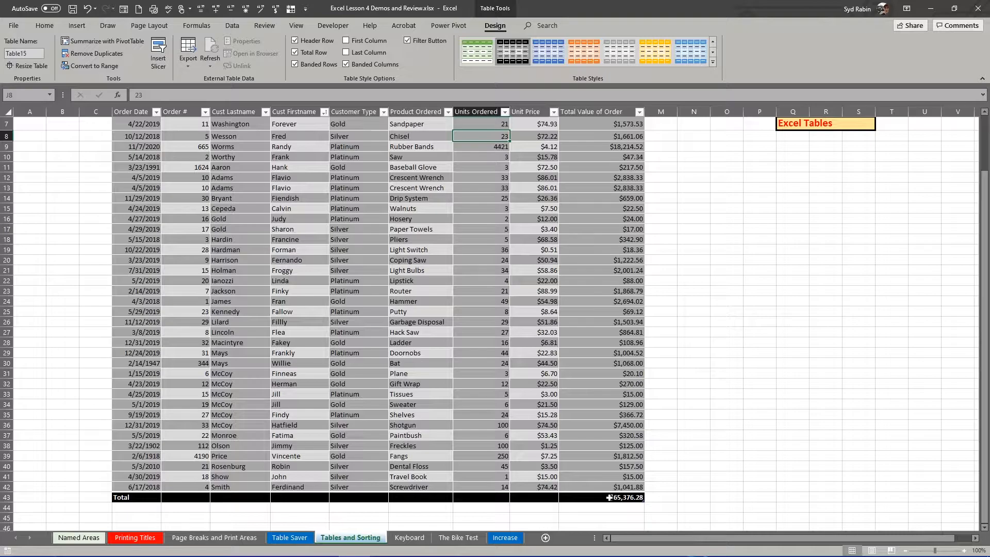
{"action": "left_click", "coordinate": [544, 498]}
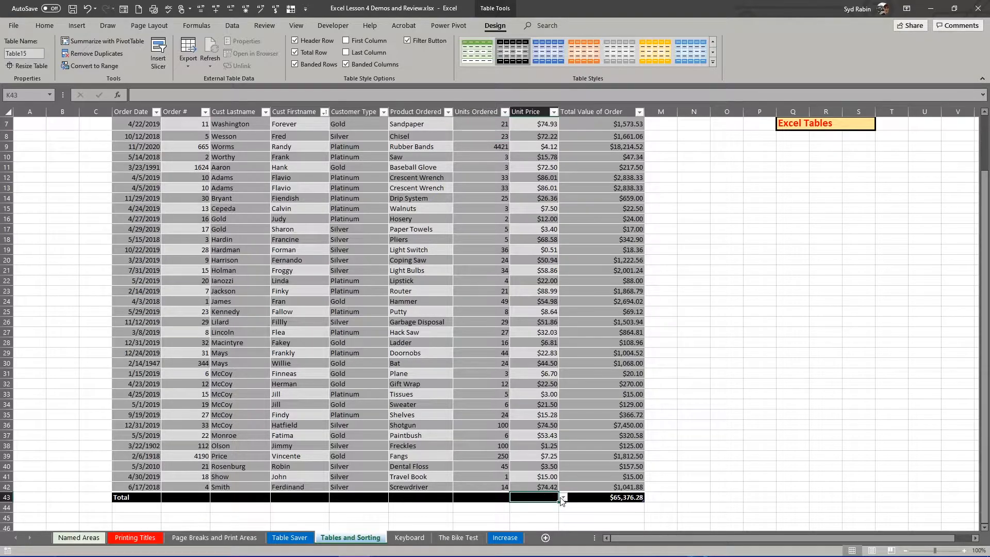
{"action": "left_click", "coordinate": [563, 498]}
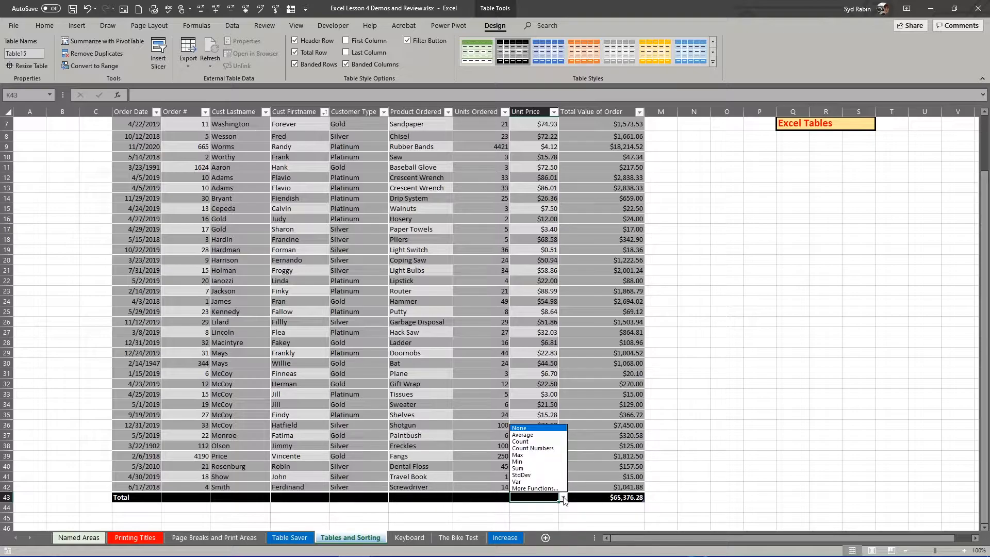
{"action": "left_click", "coordinate": [525, 455]}
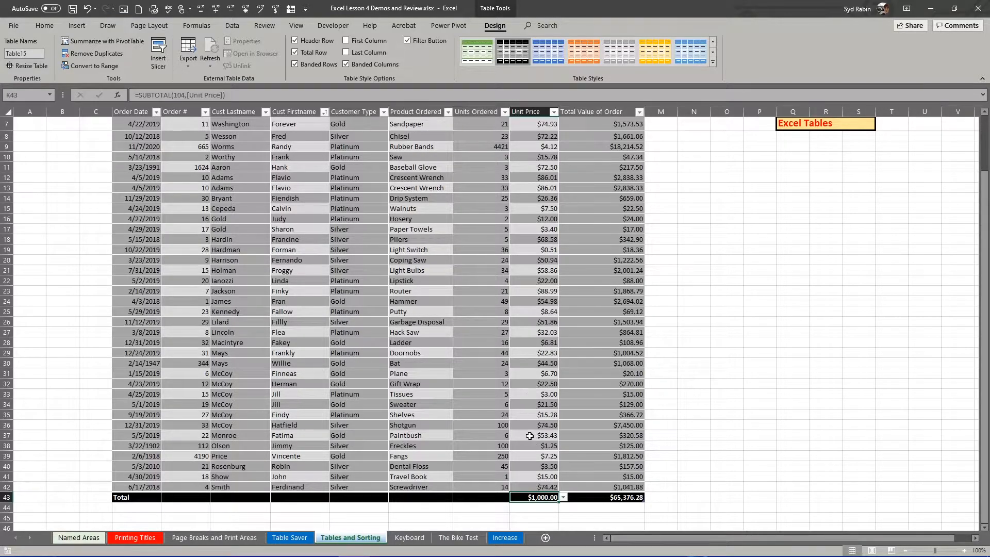
Make the Units Ordered cell in the total row calculate the Average.
{"action": "scroll", "coordinate": [530, 437], "scroll_direction": "up", "scroll_amount": 2}
{"action": "scroll", "coordinate": [539, 173], "scroll_direction": "down", "scroll_amount": 5}
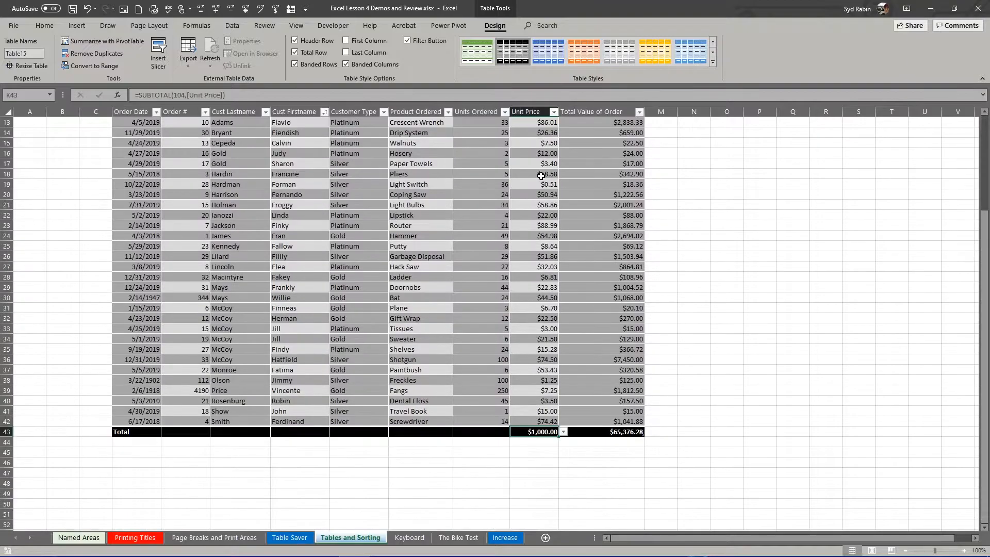
{"action": "left_click", "coordinate": [479, 402]}
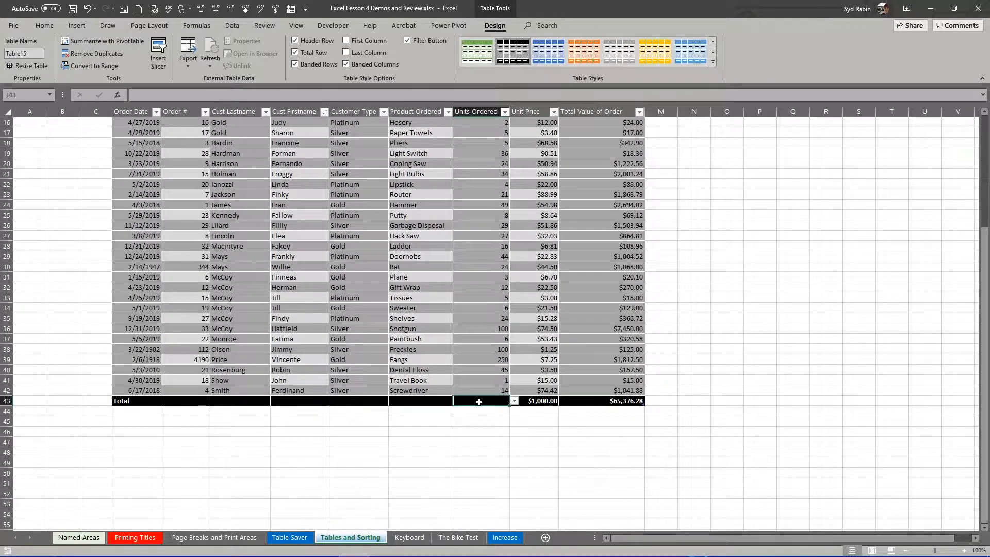
{"action": "left_click", "coordinate": [514, 401]}
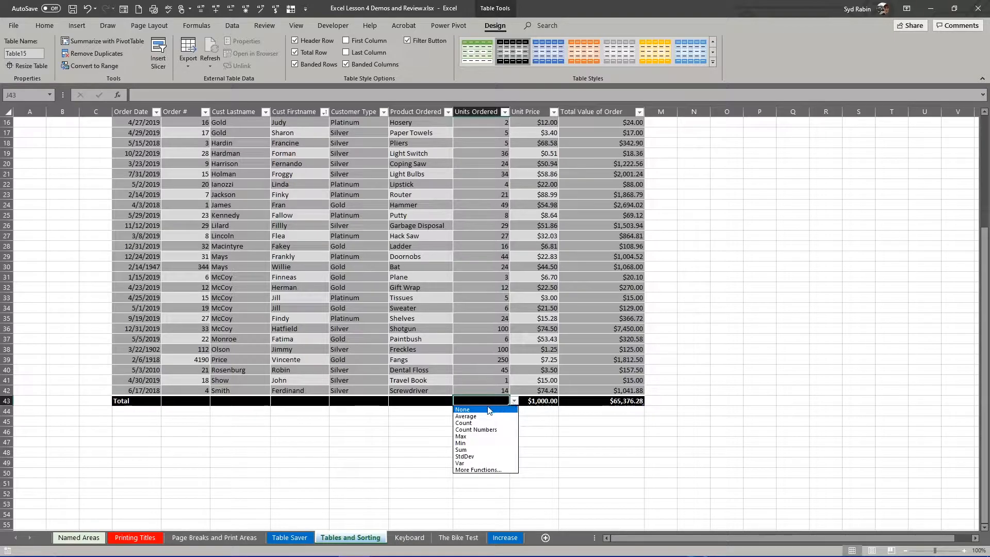
{"action": "left_click", "coordinate": [472, 416]}
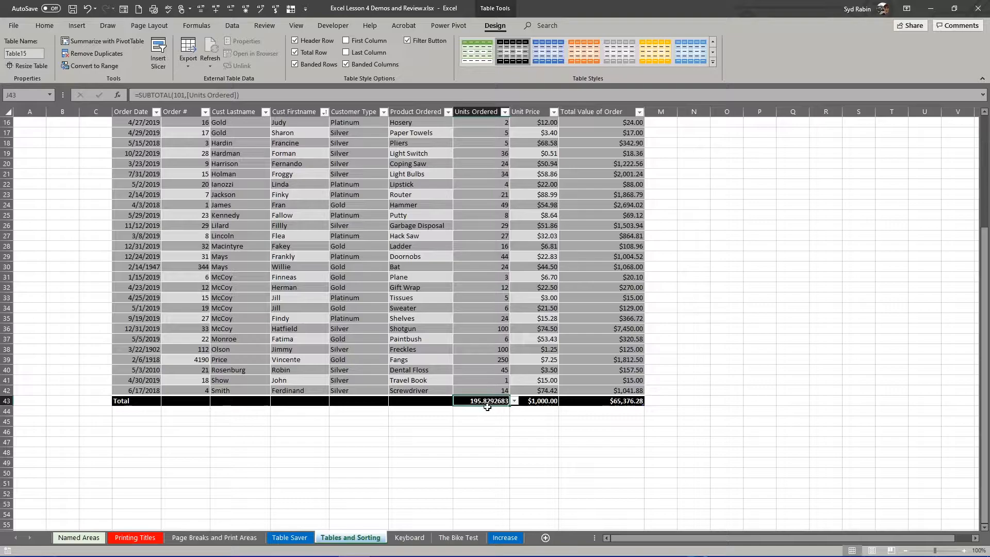
Review the Units Ordered column and the summary functions offered for the Product Ordered cell in the total row, leaving that cell unset.
{"action": "scroll", "coordinate": [498, 317], "scroll_direction": "up", "scroll_amount": 4}
{"action": "scroll", "coordinate": [497, 311], "scroll_direction": "down", "scroll_amount": 3}
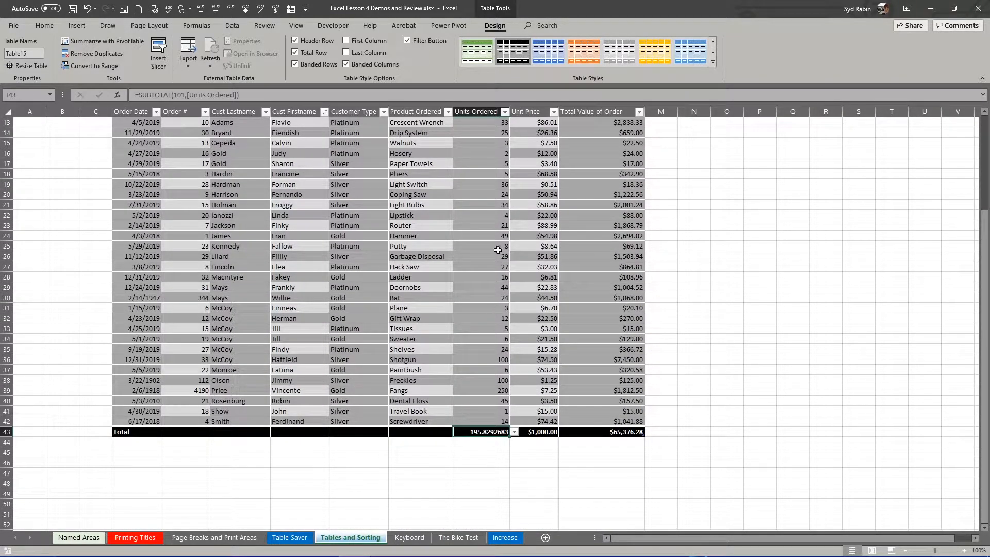
{"action": "scroll", "coordinate": [476, 163], "scroll_direction": "up", "scroll_amount": 3}
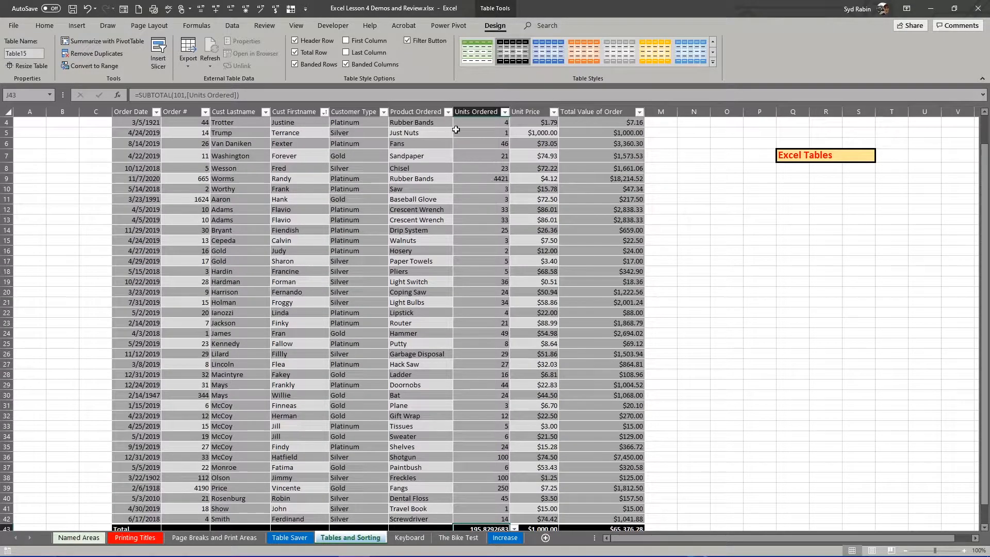
{"action": "scroll", "coordinate": [464, 179], "scroll_direction": "down", "scroll_amount": 4}
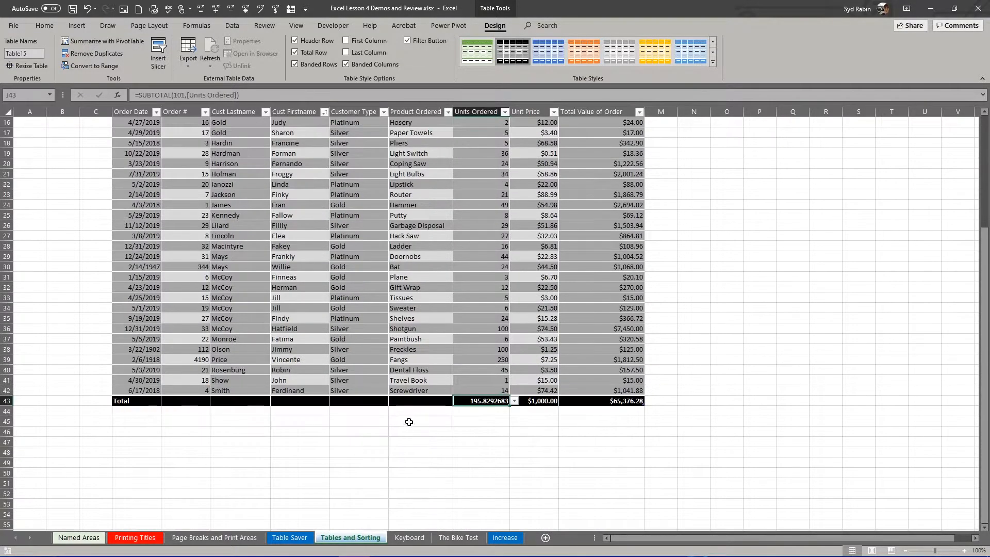
{"action": "left_click", "coordinate": [437, 402]}
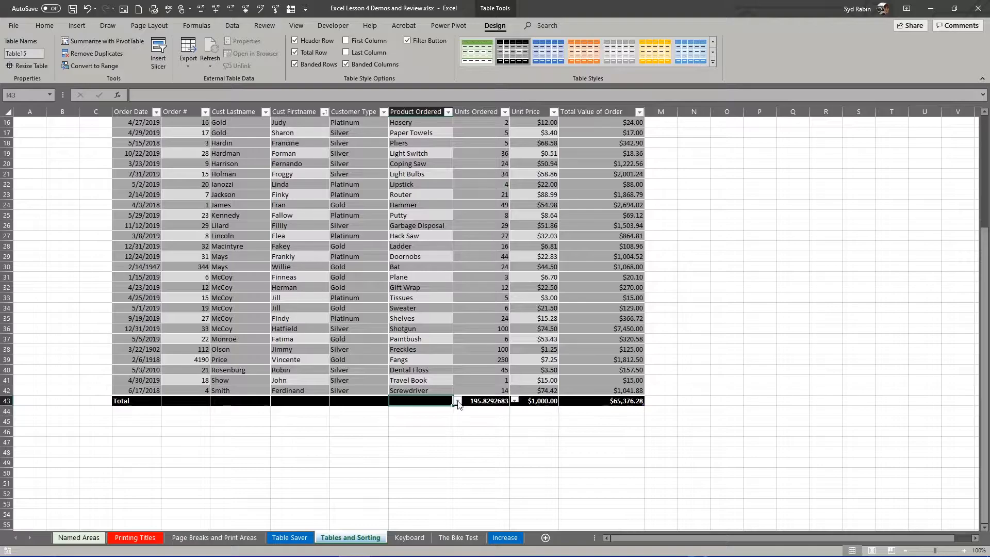
{"action": "left_click", "coordinate": [458, 401]}
{"action": "left_click", "coordinate": [458, 401]}
{"action": "left_click", "coordinate": [457, 401]}
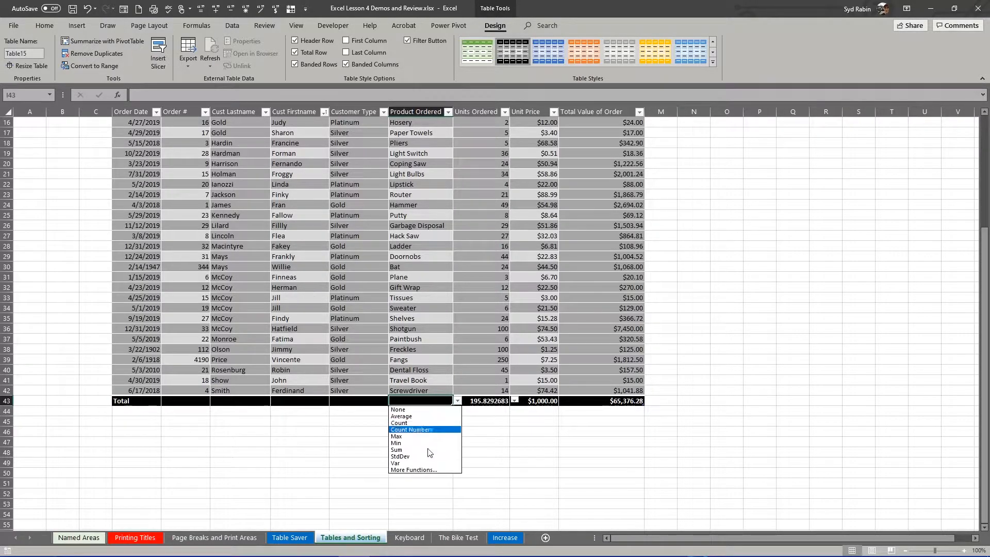
{"action": "left_click", "coordinate": [458, 401]}
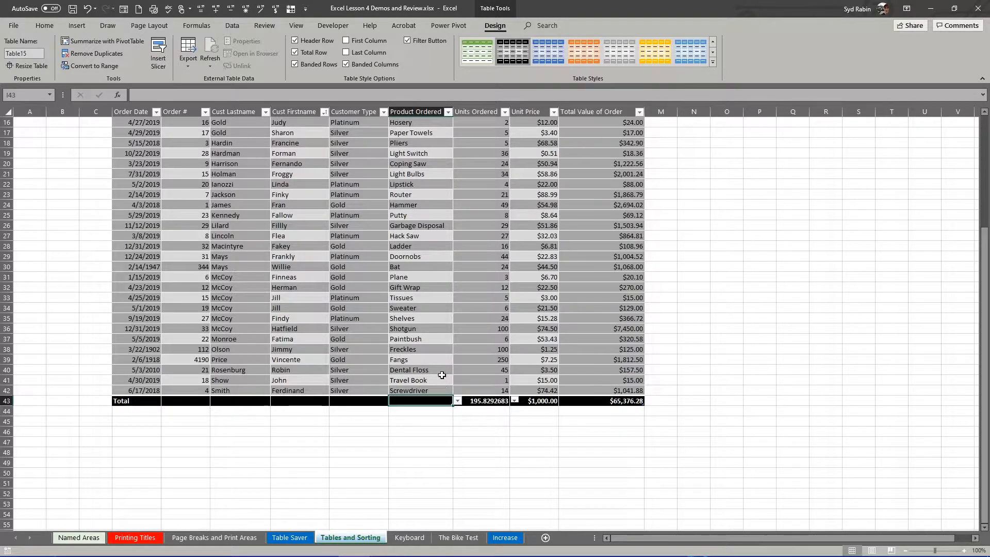
{"action": "left_click", "coordinate": [457, 402]}
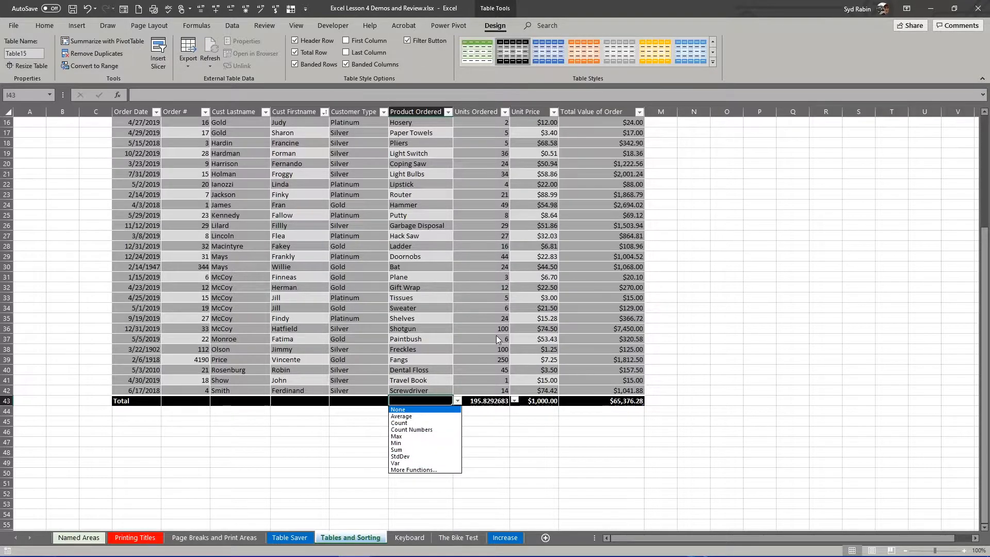
{"action": "key", "text": "Escape"}
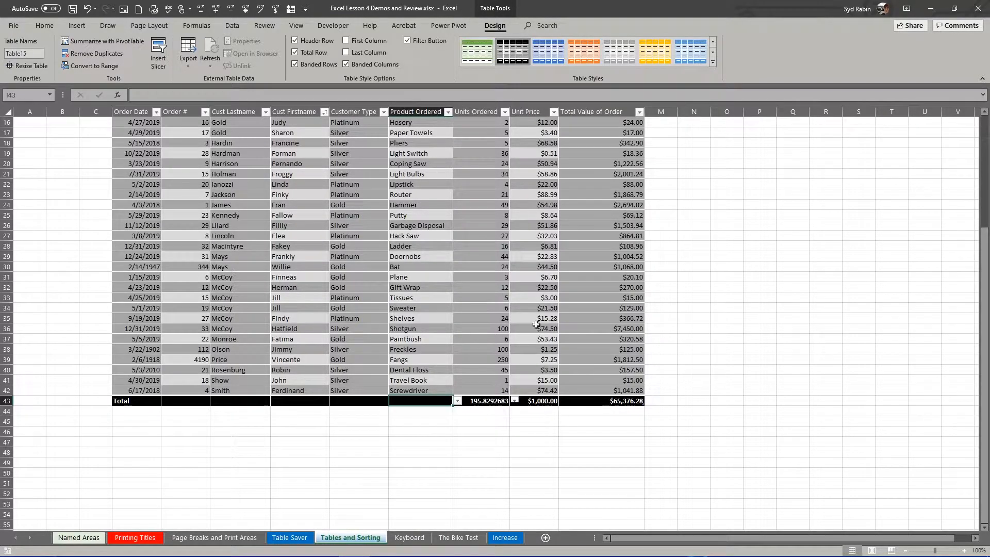
Remove the total row from the table.
{"action": "scroll", "coordinate": [504, 255], "scroll_direction": "up", "scroll_amount": 4}
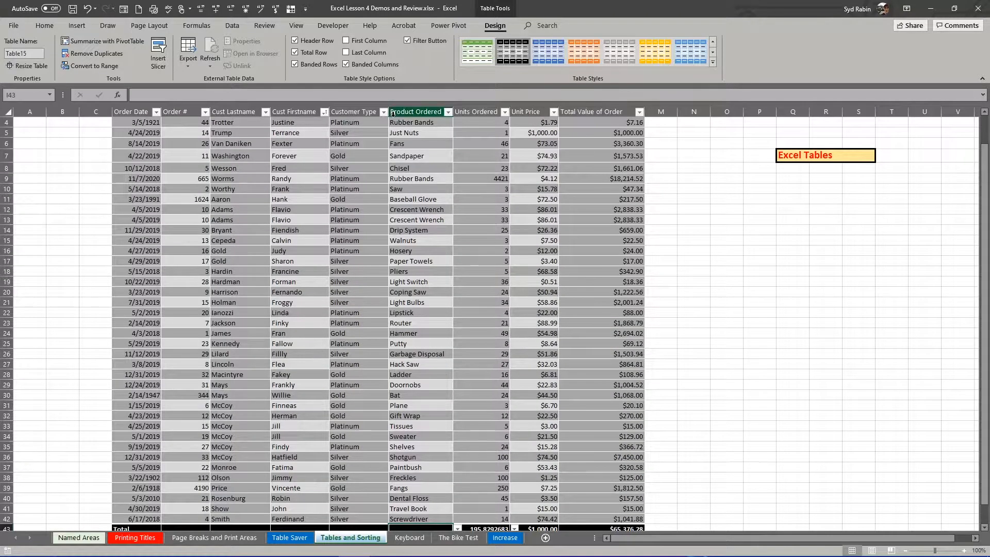
{"action": "left_click", "coordinate": [295, 53]}
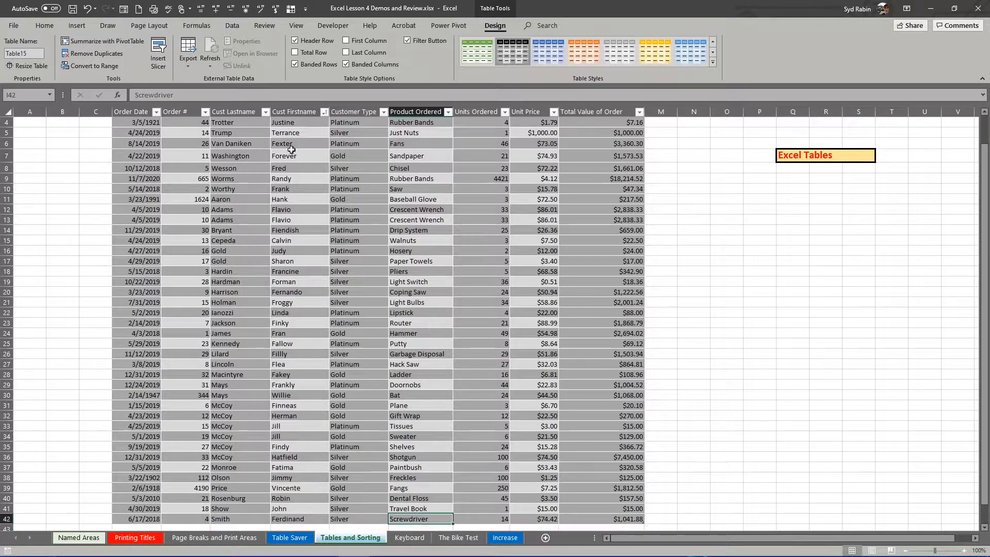
Examine how the table's header names take the place of the column letters while moving through its rows.
{"action": "scroll", "coordinate": [312, 181], "scroll_direction": "down", "scroll_amount": 1}
{"action": "scroll", "coordinate": [313, 182], "scroll_direction": "up", "scroll_amount": 2}
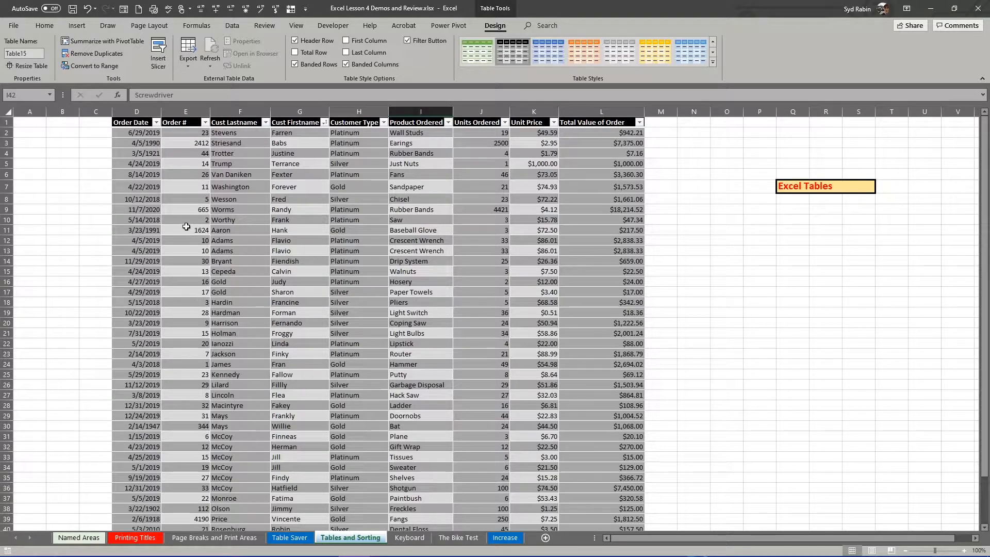
{"action": "scroll", "coordinate": [194, 228], "scroll_direction": "down", "scroll_amount": 1}
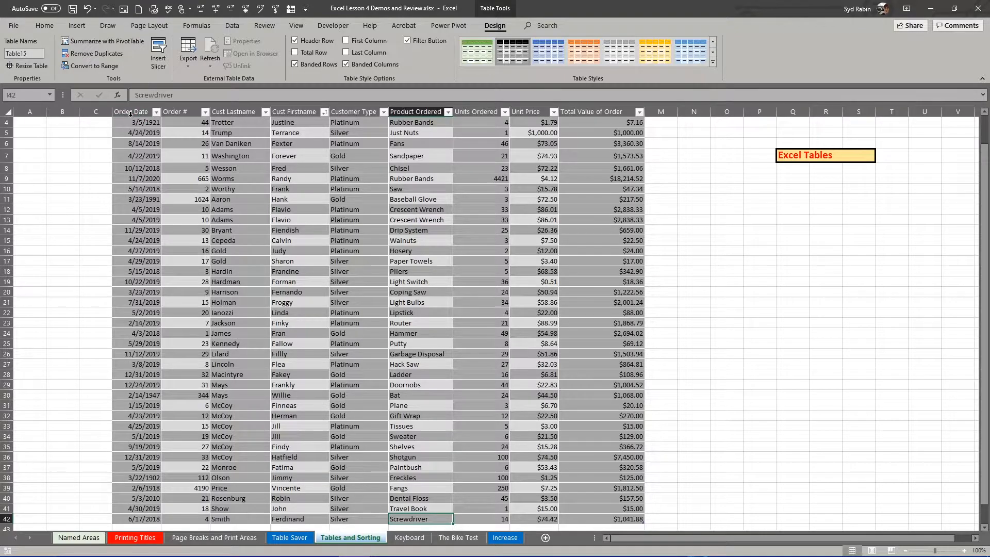
{"action": "scroll", "coordinate": [257, 172], "scroll_direction": "down", "scroll_amount": 1}
{"action": "scroll", "coordinate": [257, 172], "scroll_direction": "up", "scroll_amount": 1}
{"action": "scroll", "coordinate": [256, 172], "scroll_direction": "up", "scroll_amount": 1}
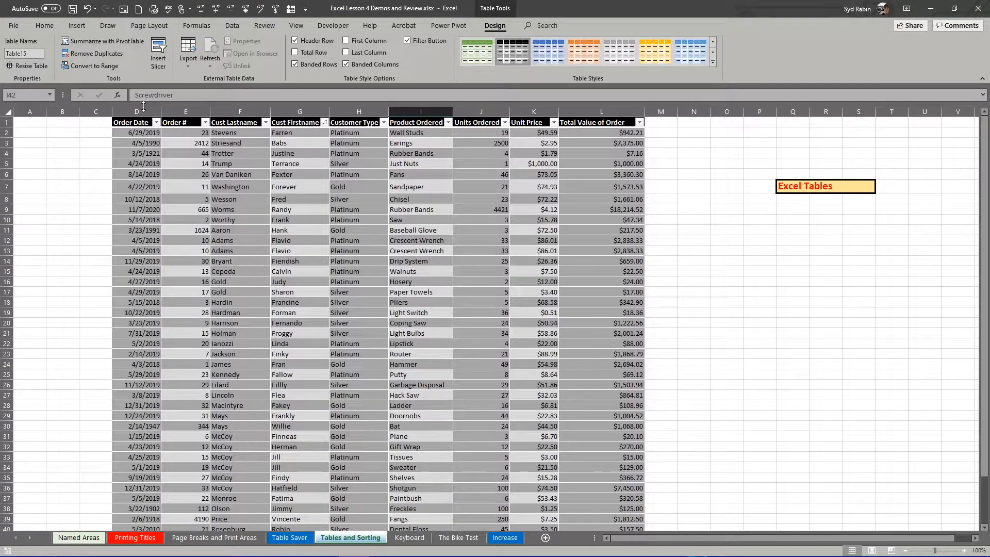
{"action": "scroll", "coordinate": [272, 209], "scroll_direction": "down", "scroll_amount": 1}
{"action": "scroll", "coordinate": [272, 208], "scroll_direction": "up", "scroll_amount": 1}
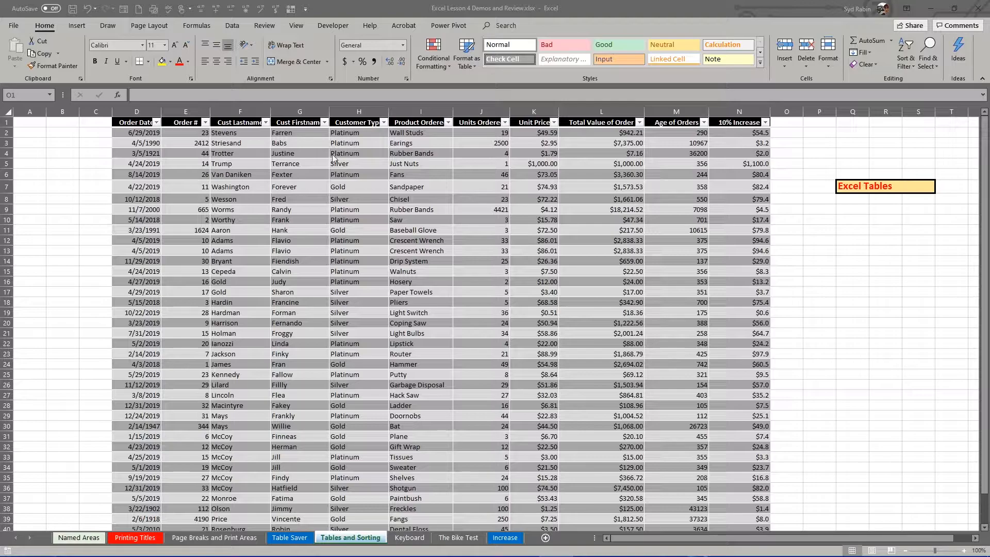
Select the Orders table by its name, and check the increase factors on the Increase sheet before returning to Tables and Sorting.
{"action": "left_click", "coordinate": [50, 97]}
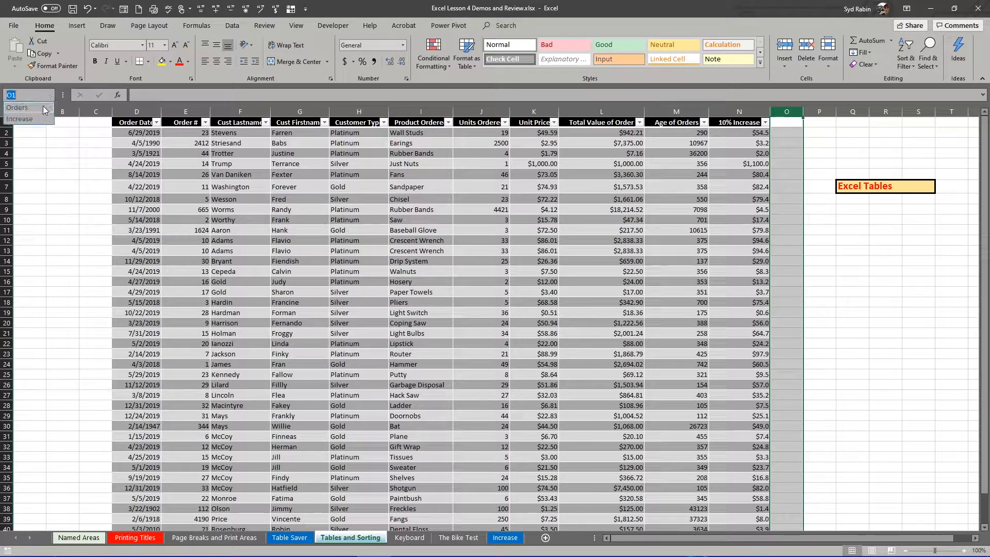
{"action": "left_click", "coordinate": [41, 108]}
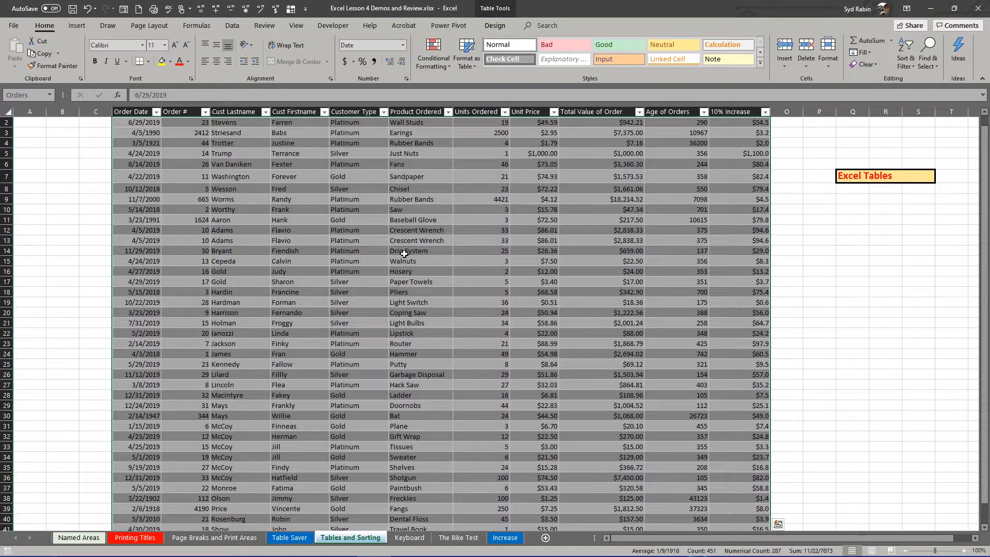
{"action": "left_click", "coordinate": [510, 540]}
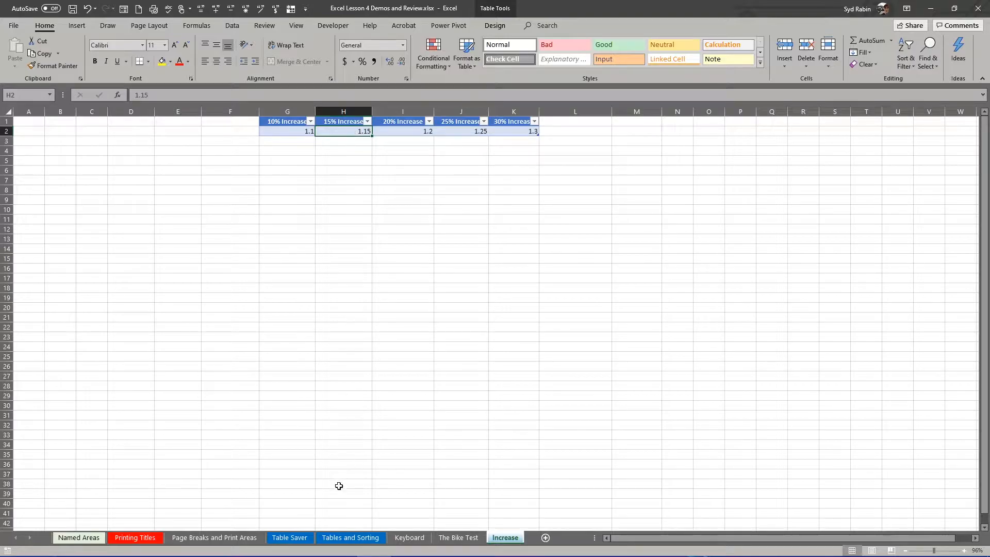
{"action": "left_click", "coordinate": [343, 538]}
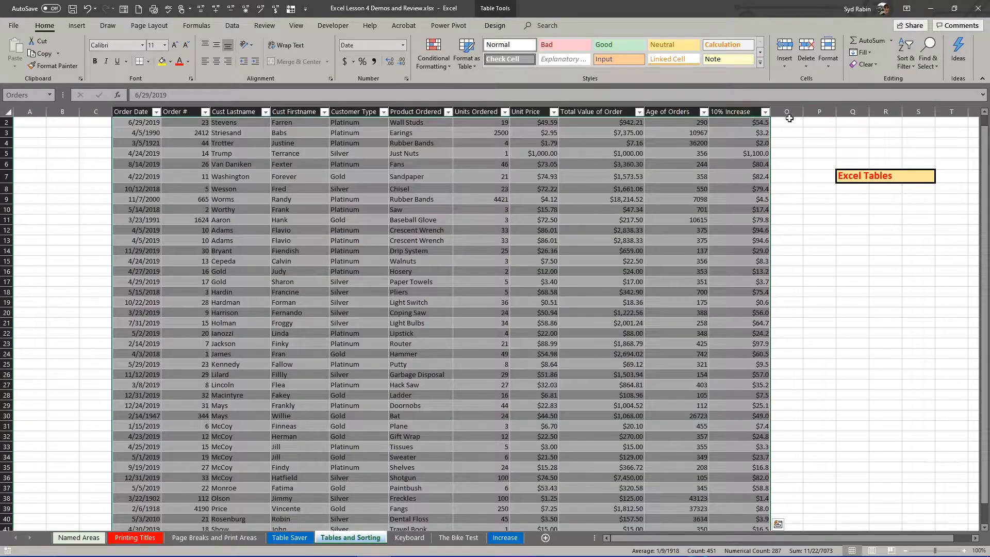
Add a "15% Increase" column beside the 10% Increase column of the Orders table and fit its width to the header.
{"action": "scroll", "coordinate": [786, 114], "scroll_direction": "up", "scroll_amount": 1}
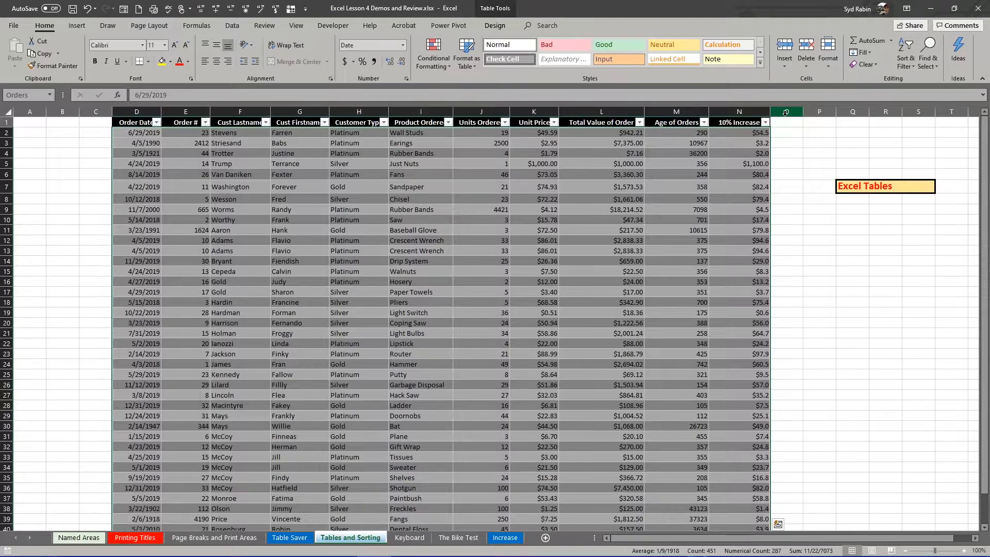
{"action": "left_click", "coordinate": [781, 122]}
{"action": "type", "text": "15% Increase"}
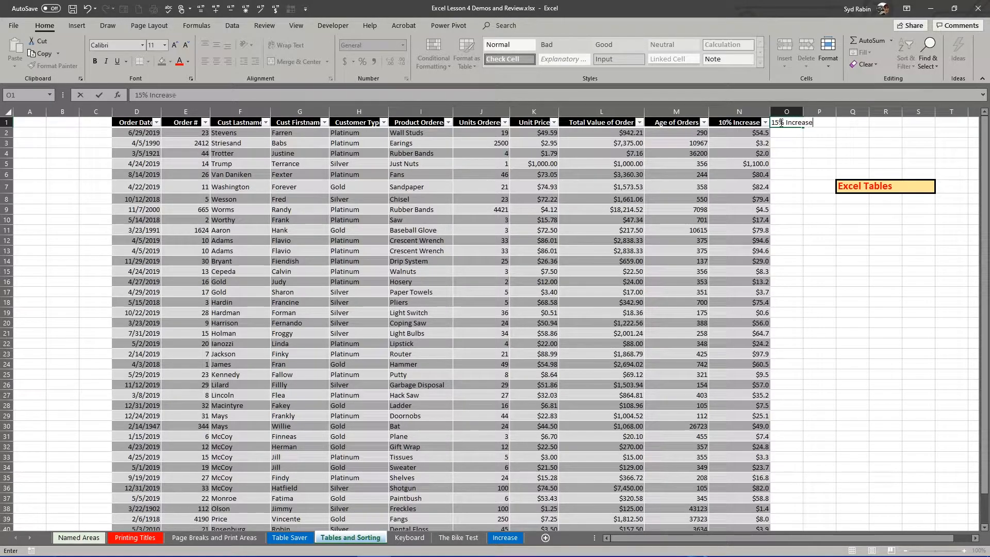
{"action": "key", "text": "Return"}
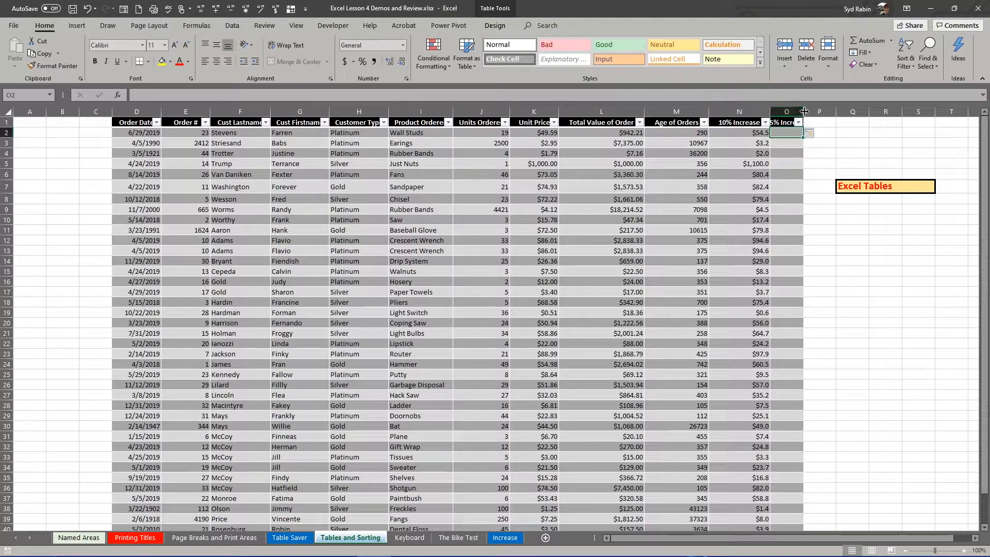
{"action": "double_click", "coordinate": [803, 111]}
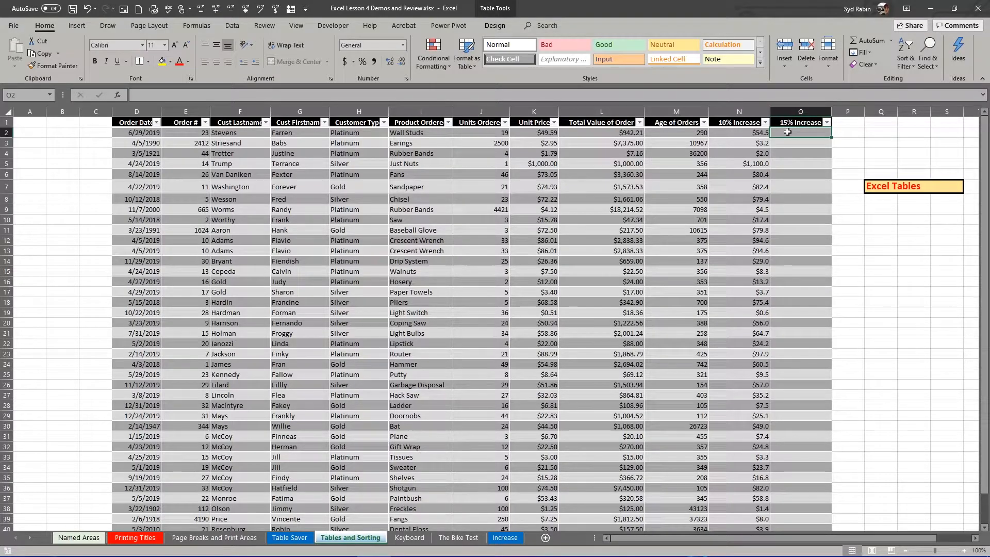
Fill the 15% Increase column with the structured formula =[Unit Price]*Increase[15% Increase], starting in its first data row.
{"action": "type", "text": "="}
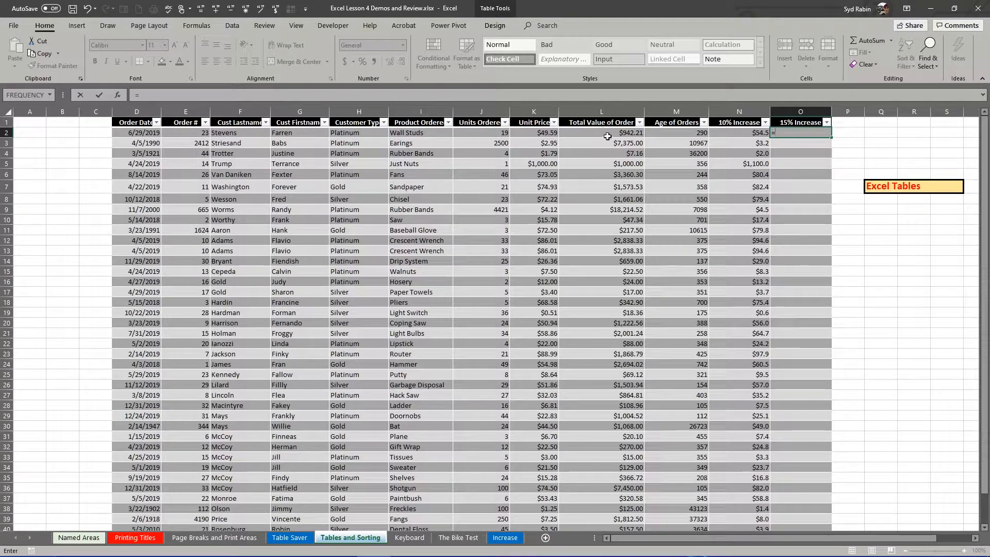
{"action": "type", "text": "["}
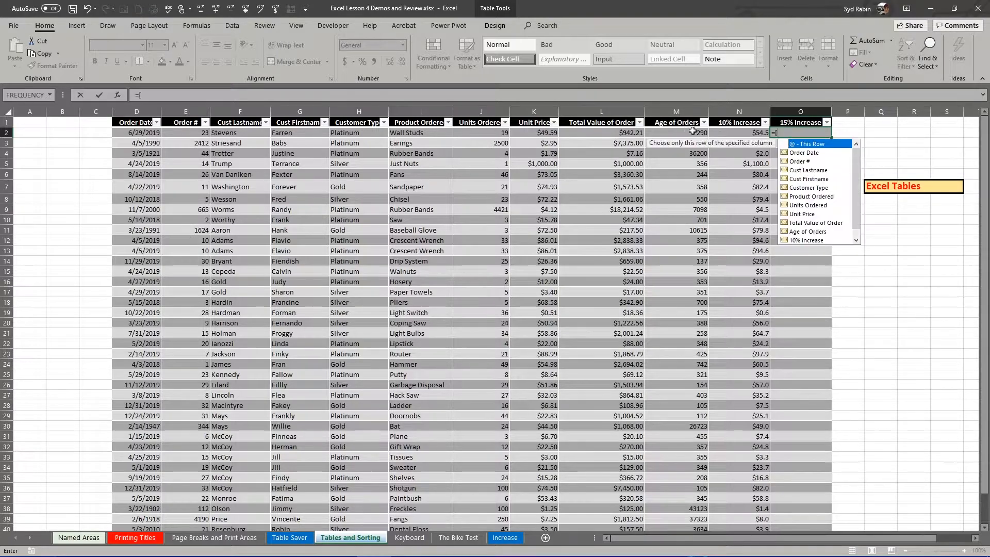
{"action": "double_click", "coordinate": [802, 214]}
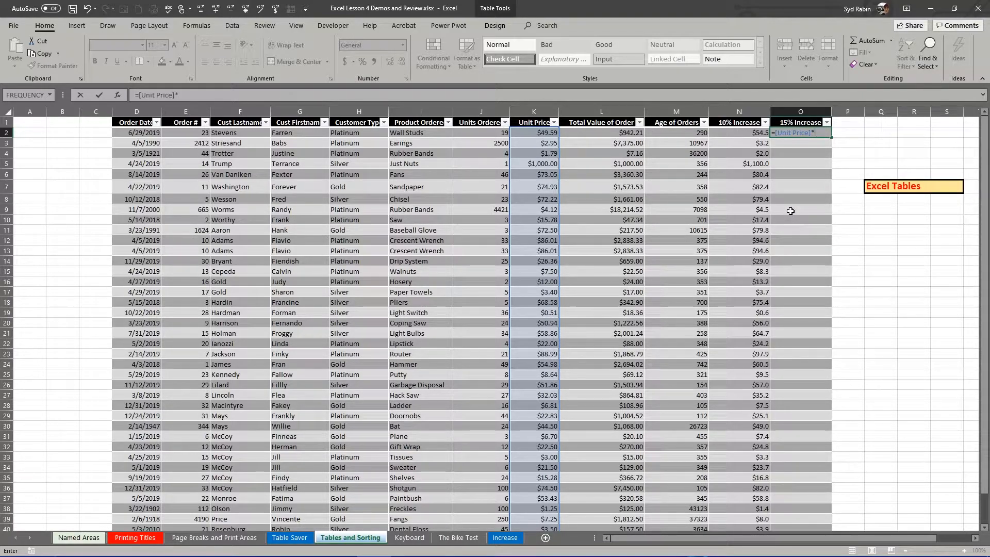
{"action": "type", "text": "inc"}
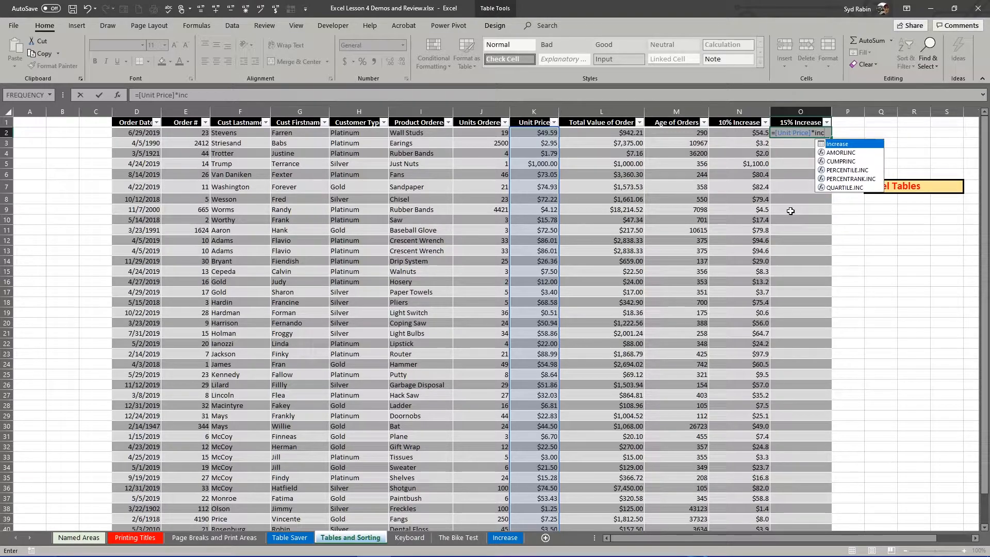
{"action": "double_click", "coordinate": [836, 144]}
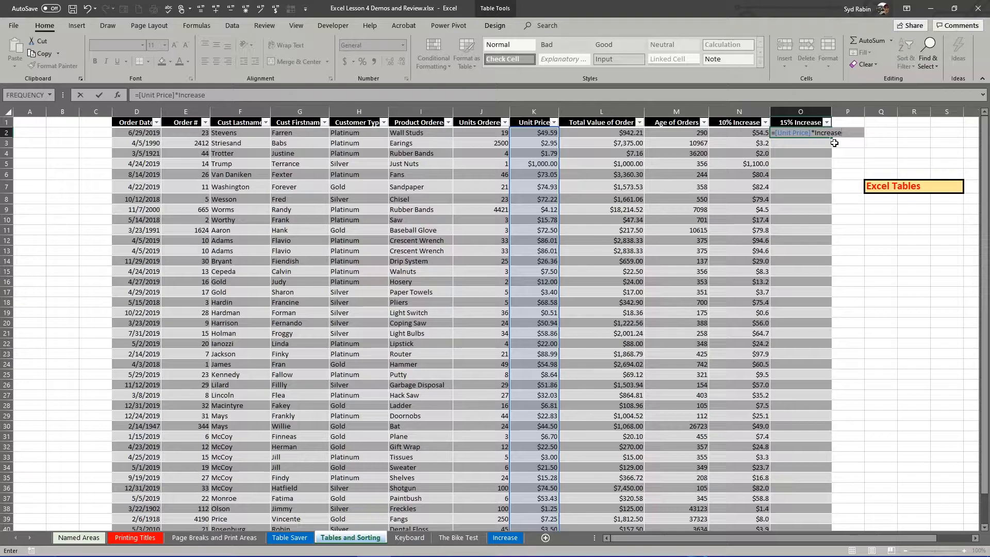
{"action": "type", "text": "["}
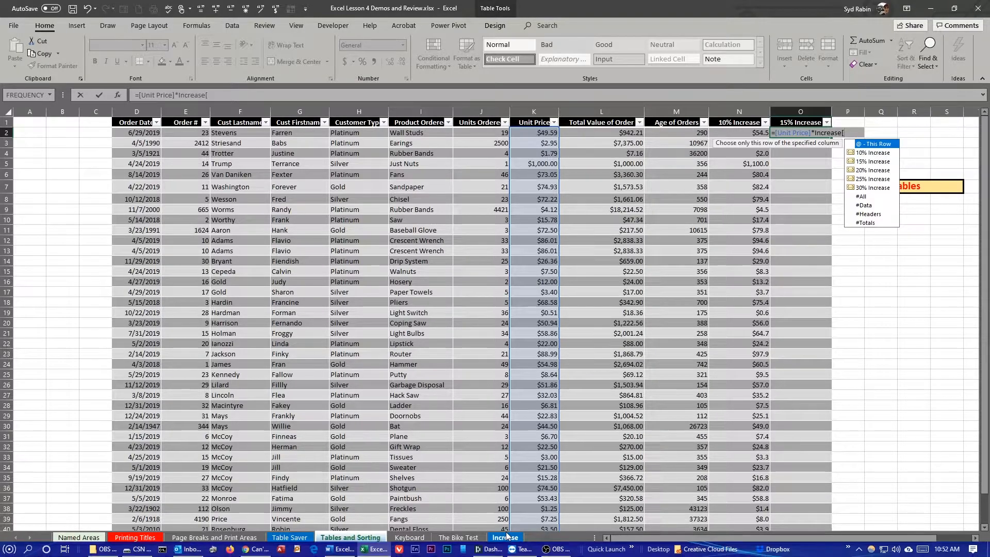
{"action": "double_click", "coordinate": [861, 162]}
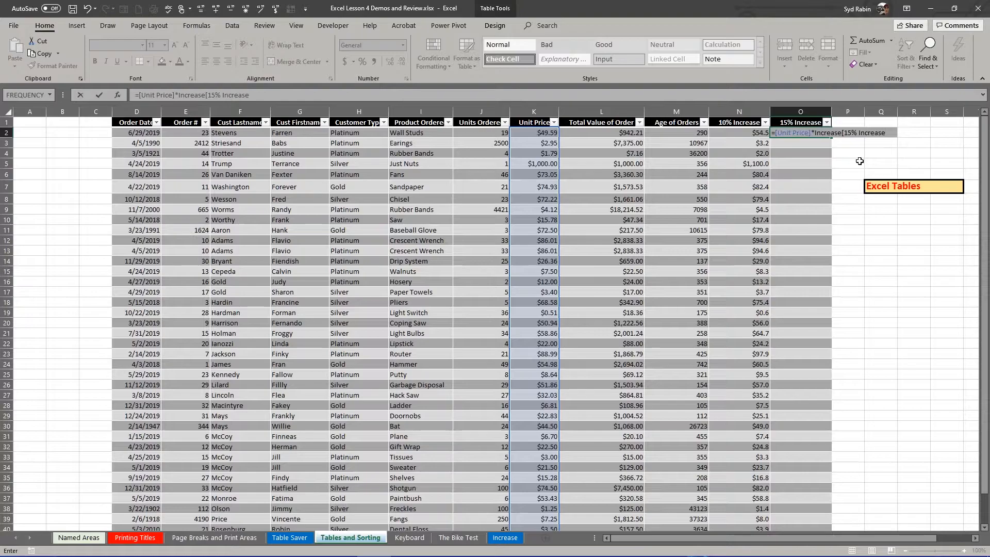
{"action": "type", "text": "]"}
{"action": "key", "text": "Return"}
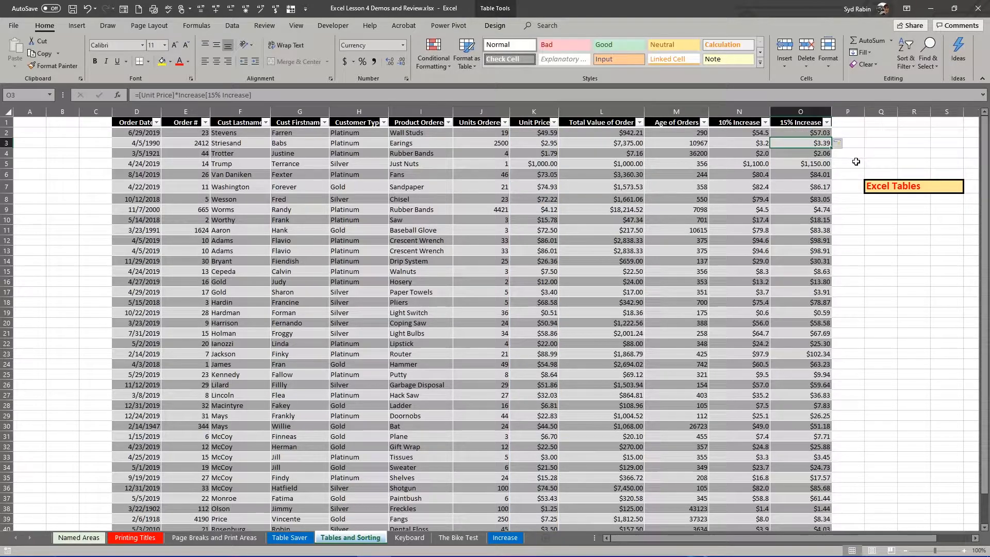
Compare the first order's Unit Price, 10% Increase and 15% Increase cells, and check the 15% factor on the Increase sheet before returning.
{"action": "left_click", "coordinate": [533, 133]}
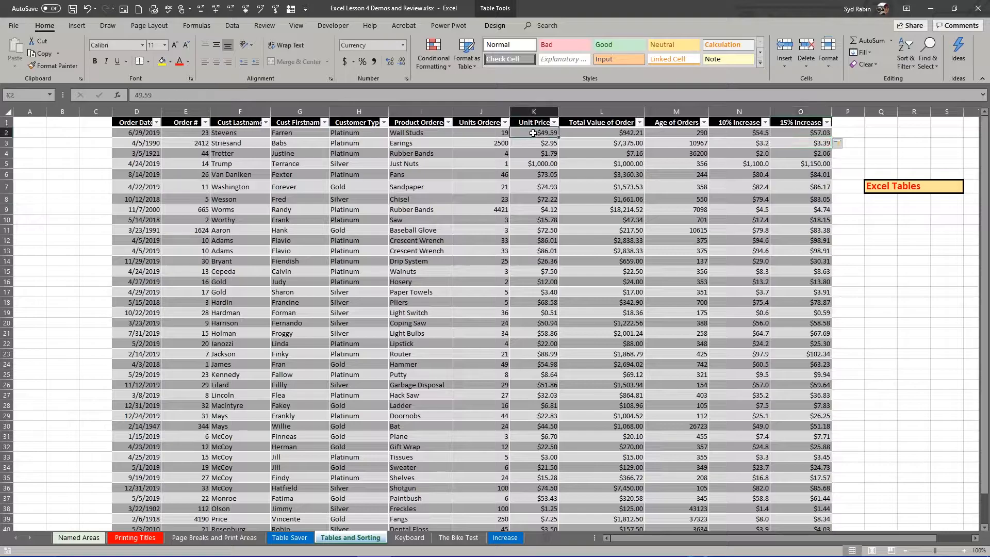
{"action": "left_click", "coordinate": [741, 134]}
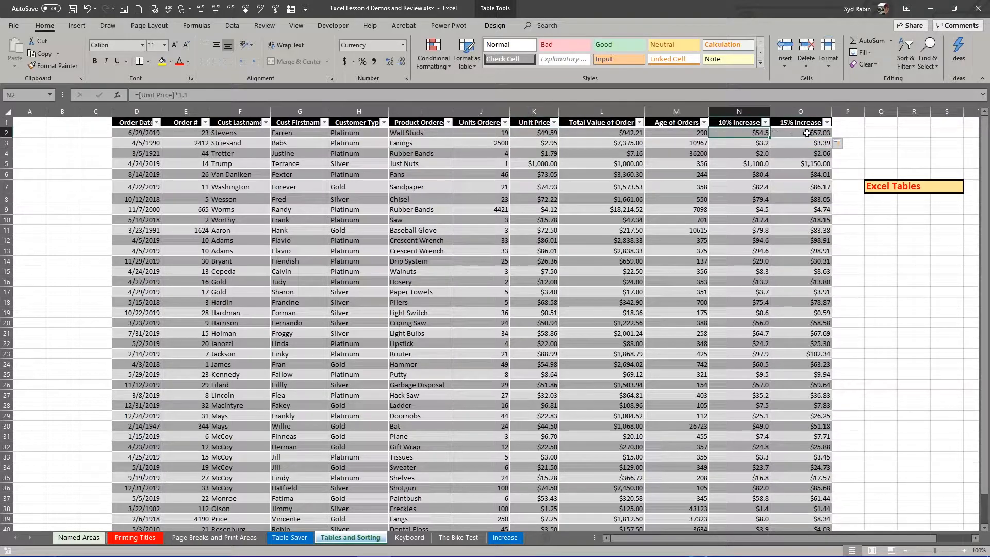
{"action": "left_click", "coordinate": [808, 133]}
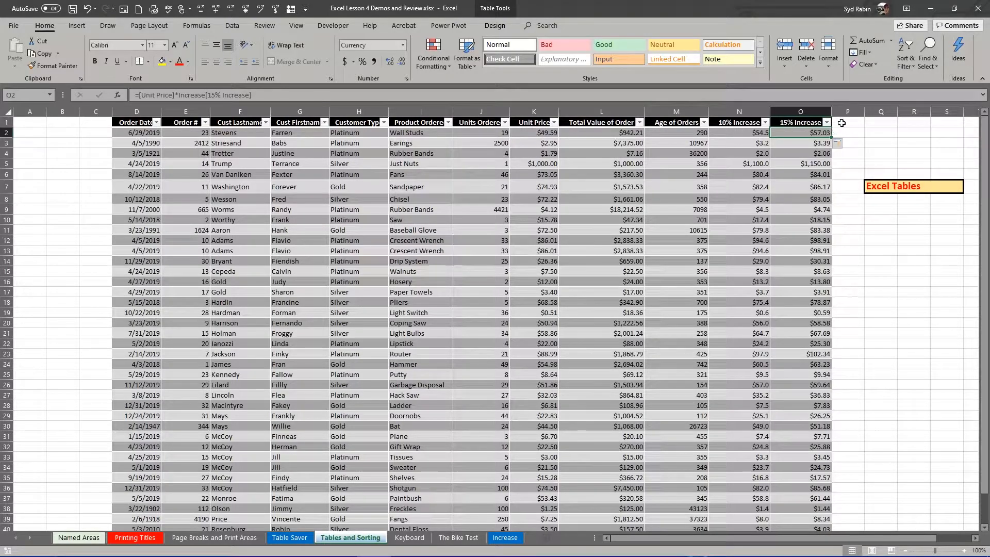
{"action": "left_click", "coordinate": [804, 124]}
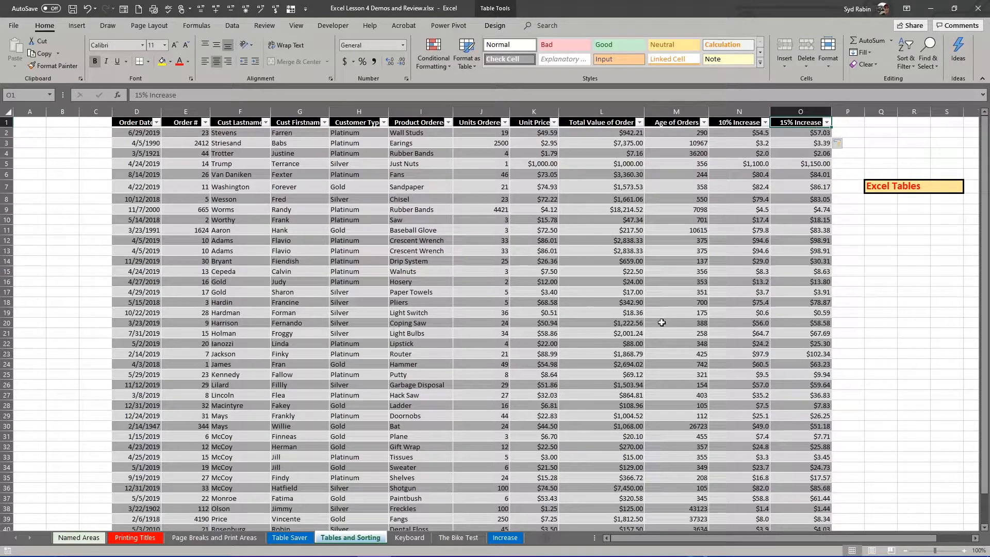
{"action": "left_click", "coordinate": [507, 539]}
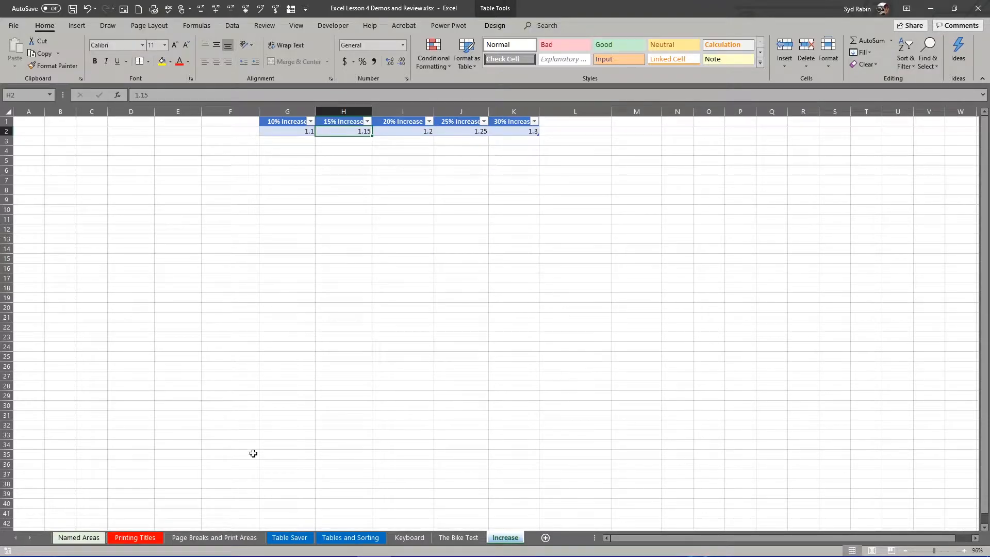
{"action": "left_click", "coordinate": [341, 539]}
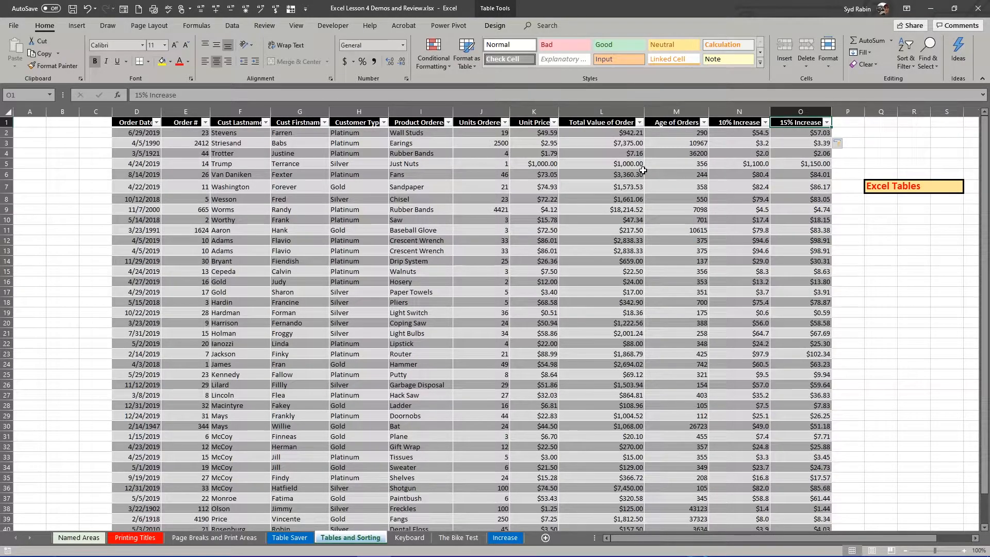
{"action": "left_click", "coordinate": [854, 155]}
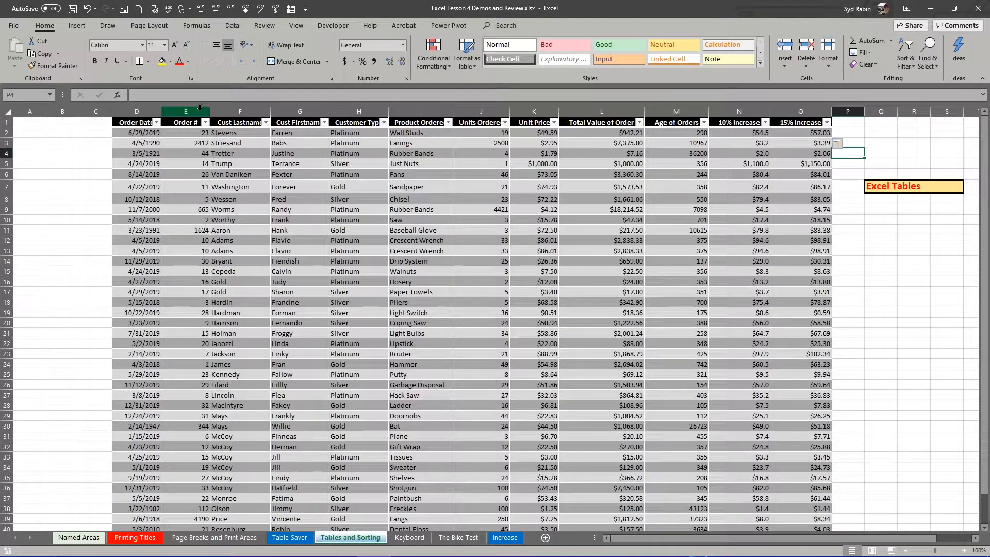
Sort the Orders table by Customer Type from A to Z and check the grouping down to the last row.
{"action": "left_click", "coordinate": [264, 123]}
{"action": "left_click", "coordinate": [265, 124]}
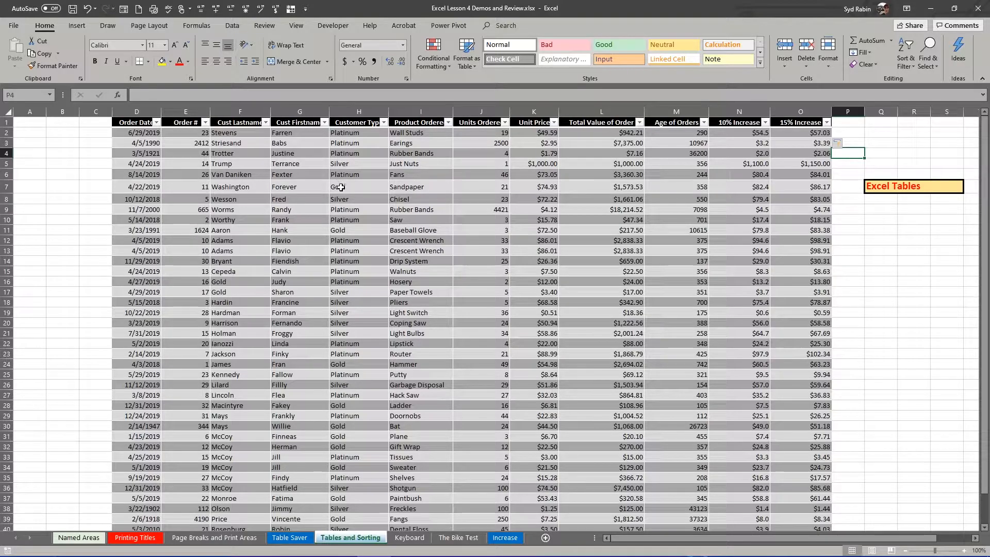
{"action": "left_click", "coordinate": [384, 123]}
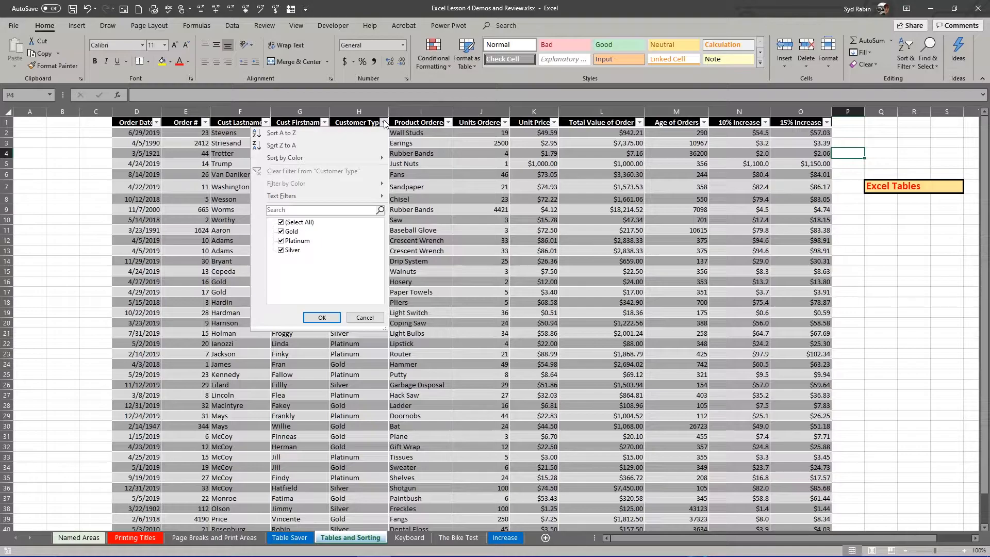
{"action": "left_click", "coordinate": [281, 134]}
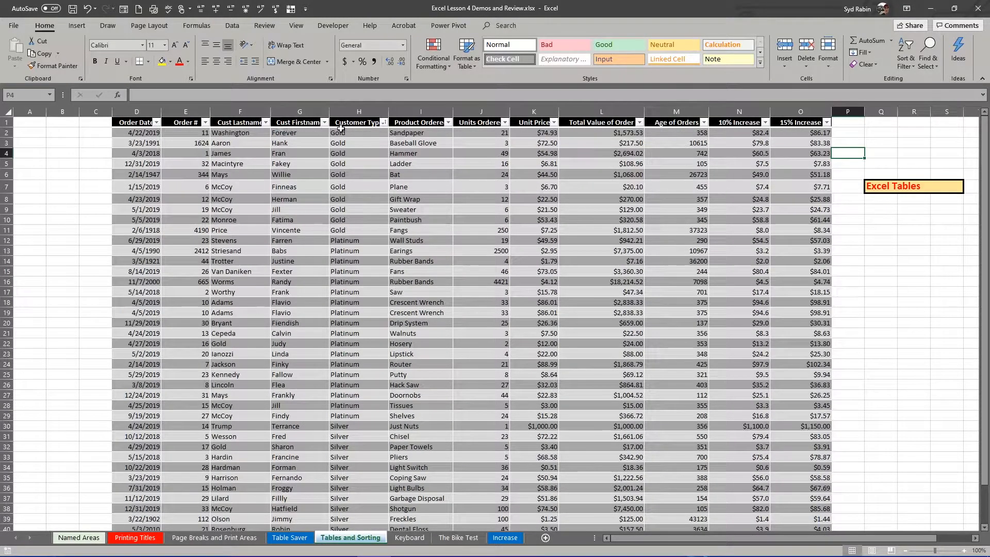
{"action": "scroll", "coordinate": [352, 252], "scroll_direction": "down", "scroll_amount": 3}
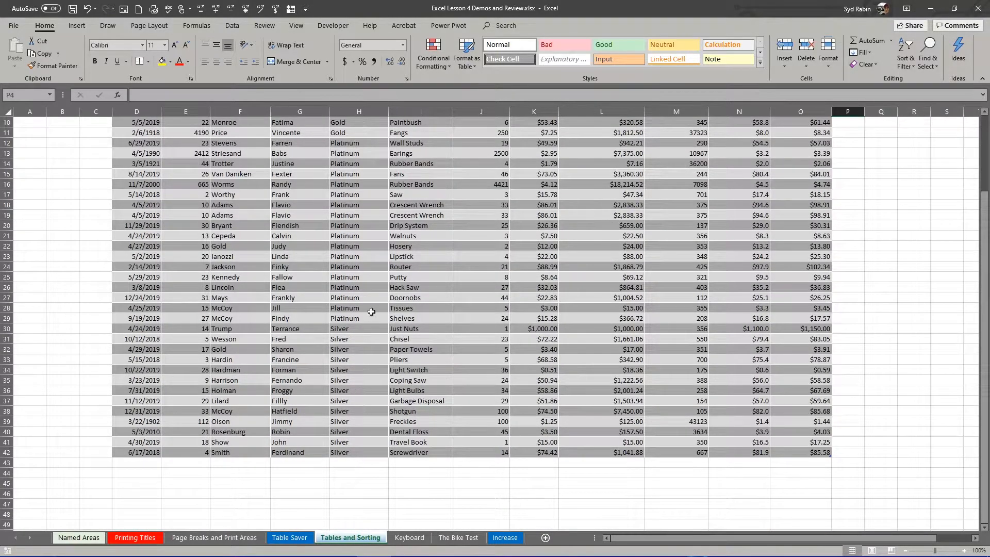
{"action": "scroll", "coordinate": [371, 312], "scroll_direction": "up", "scroll_amount": 3}
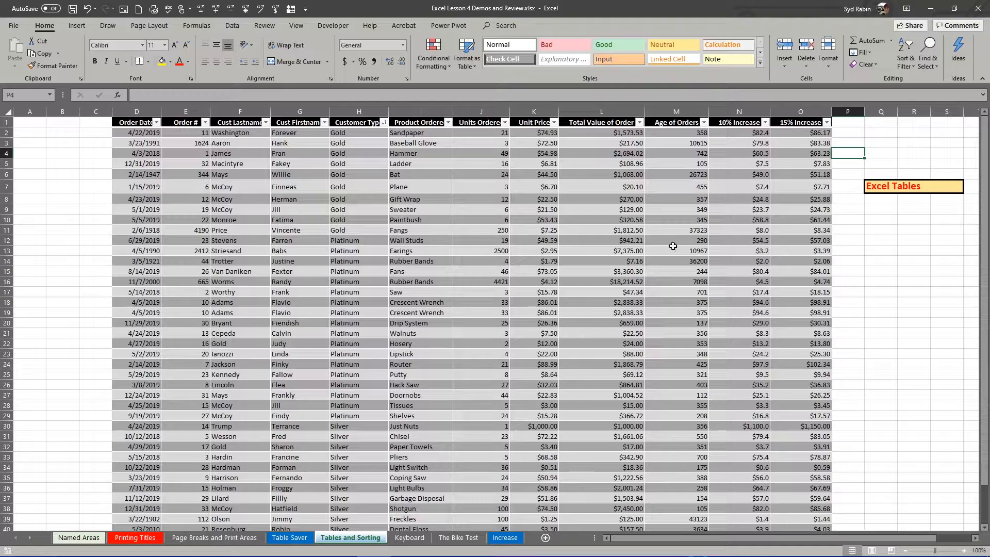
{"action": "left_click", "coordinate": [881, 231]}
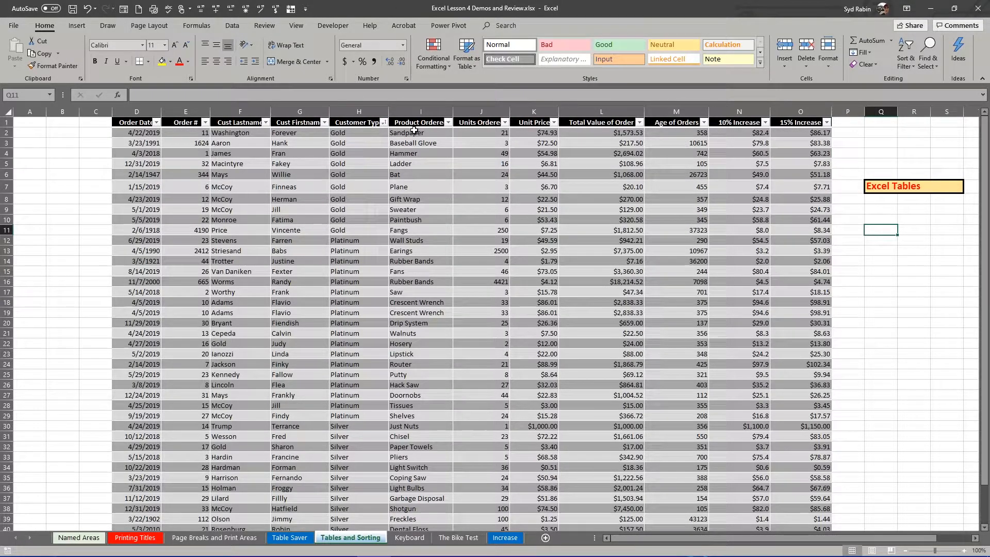
Filter the Customer Type column to show only Gold customers.
{"action": "left_click", "coordinate": [384, 123]}
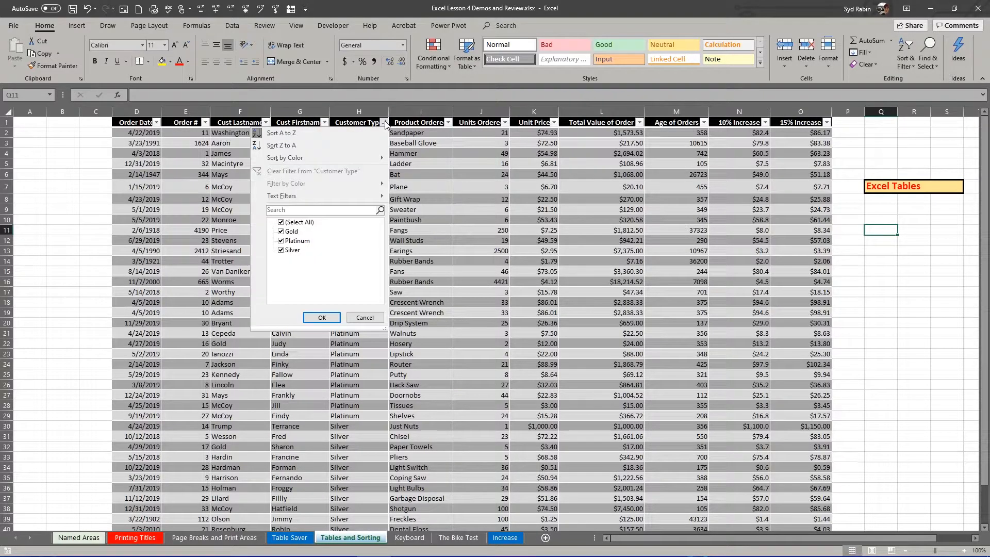
{"action": "left_click", "coordinate": [281, 223]}
{"action": "left_click", "coordinate": [282, 231]}
{"action": "left_click", "coordinate": [319, 317]}
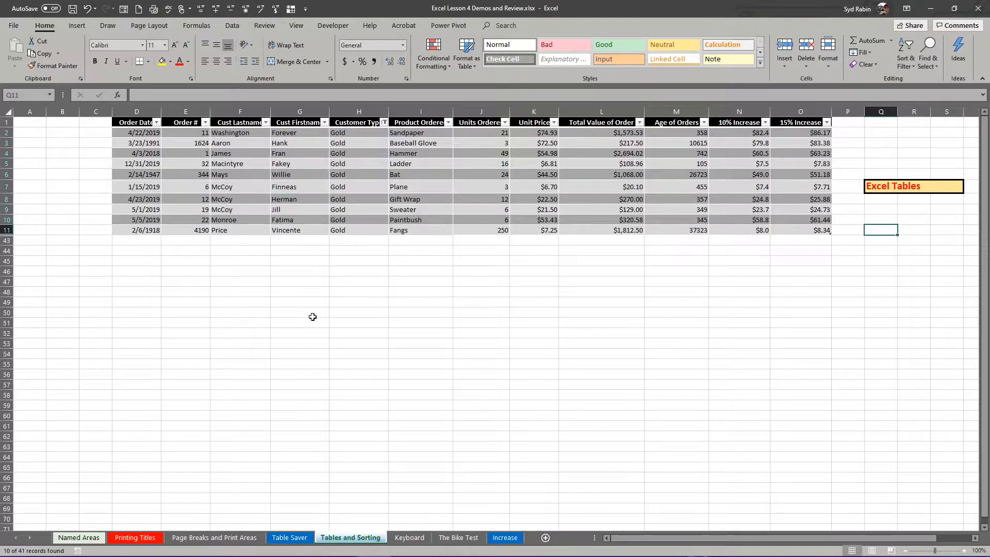
Extend the Customer Type filter to include Platinum, and clear that column's filter after viewing the rows.
{"action": "left_click", "coordinate": [385, 122]}
{"action": "left_click", "coordinate": [280, 241]}
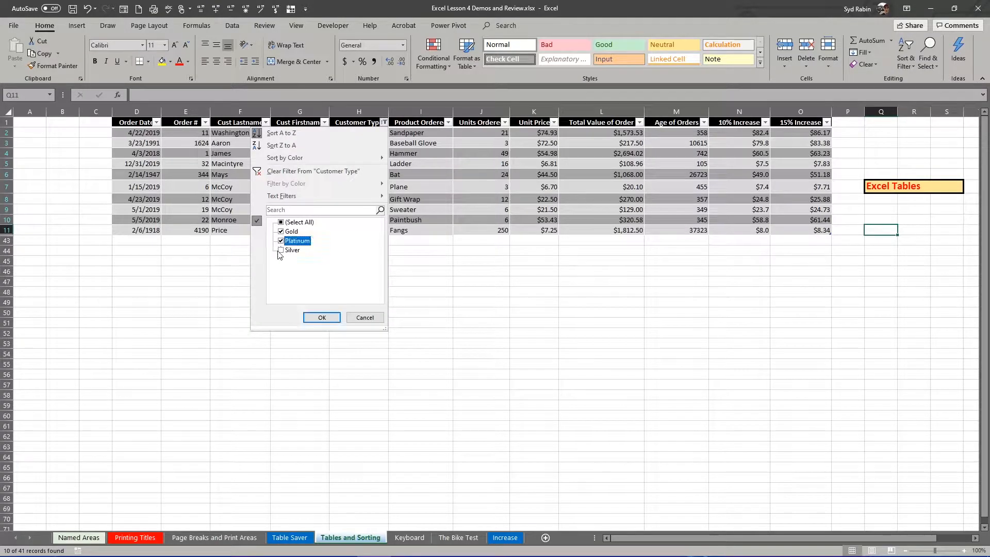
{"action": "left_click", "coordinate": [319, 316]}
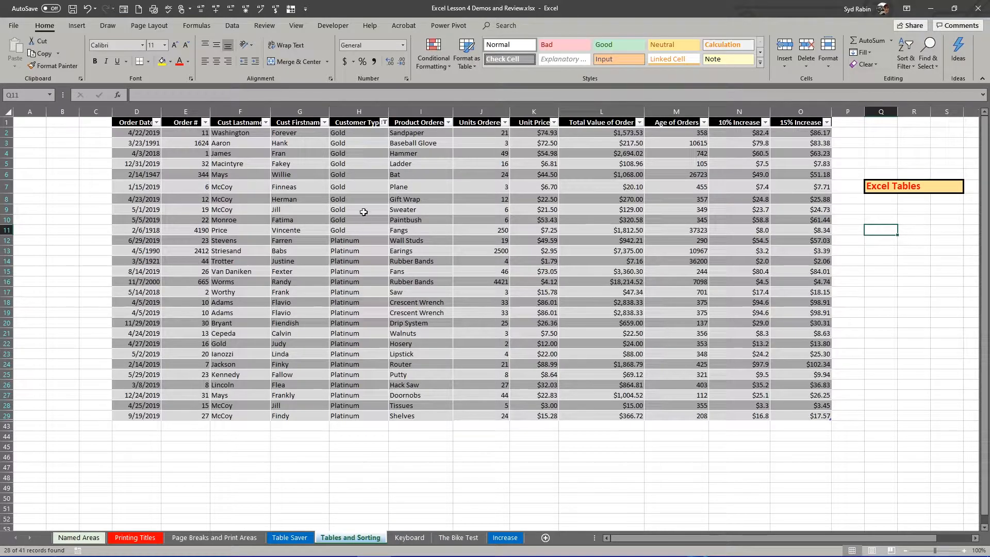
{"action": "left_click", "coordinate": [384, 122]}
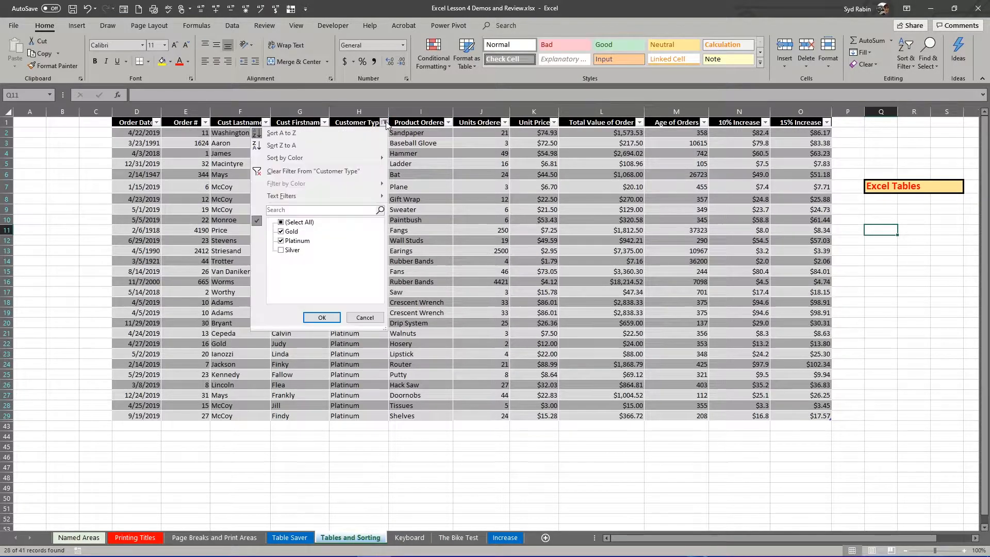
{"action": "left_click", "coordinate": [304, 170]}
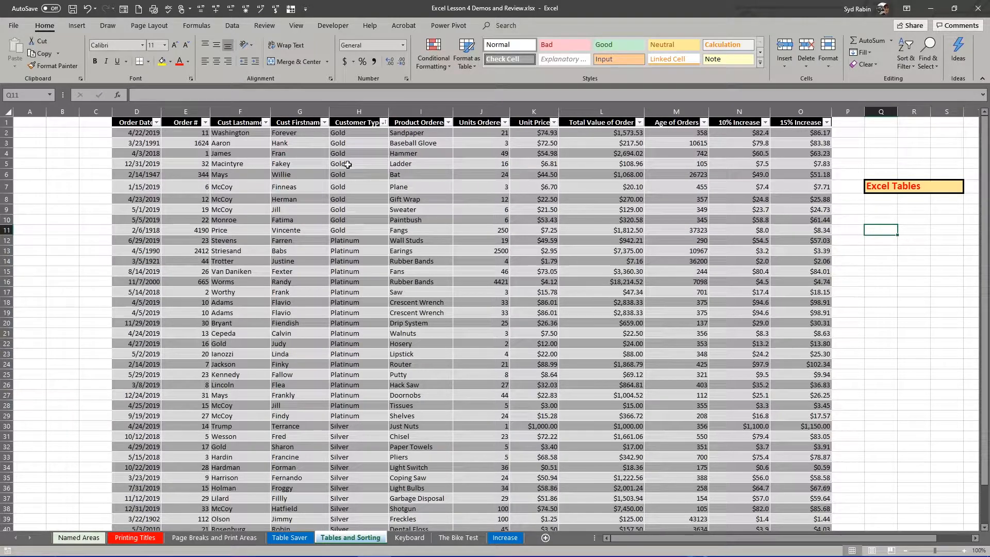
Insert a Customer Type slicer for the Orders table and place it in the empty cells beside the data, below the Excel Tables heading.
{"action": "left_click", "coordinate": [480, 142]}
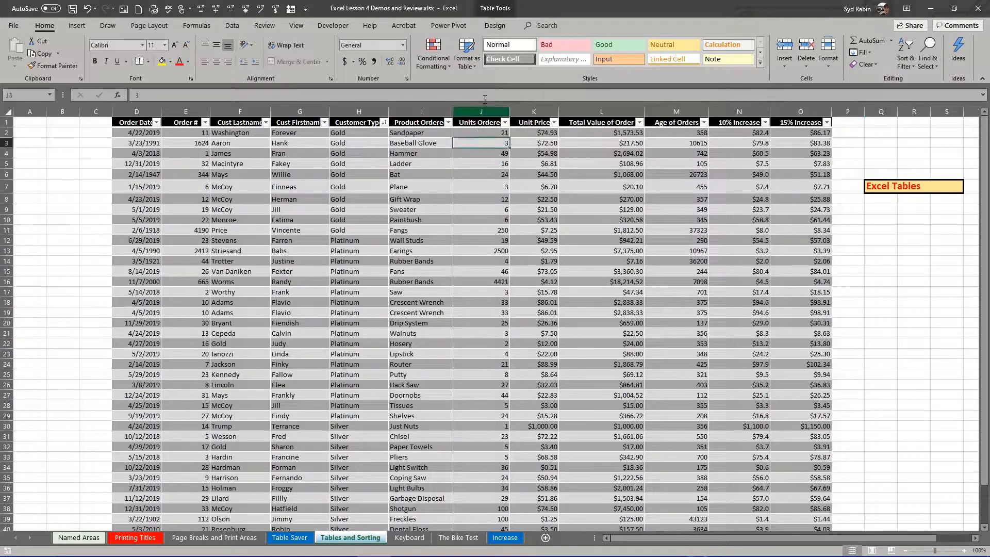
{"action": "left_click", "coordinate": [494, 26]}
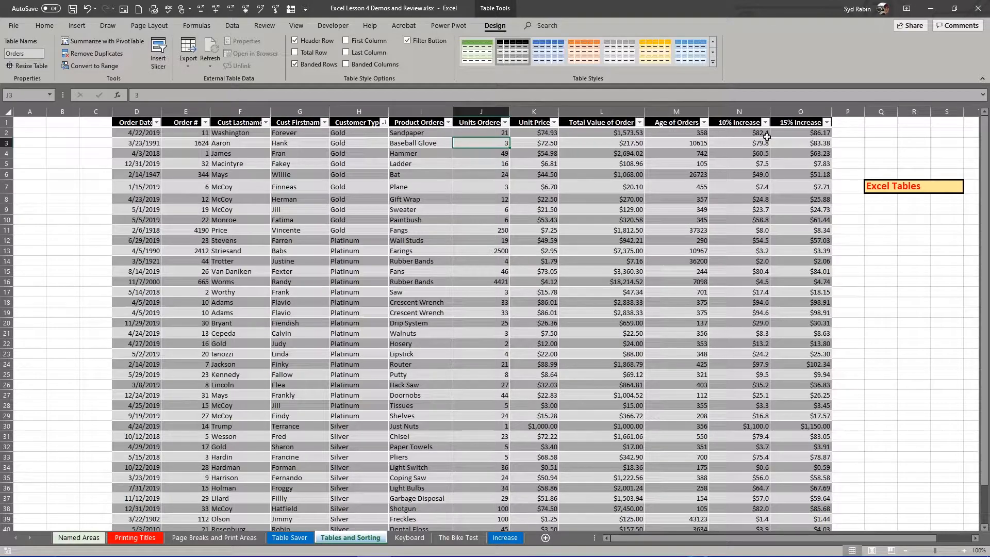
{"action": "left_click", "coordinate": [159, 49]}
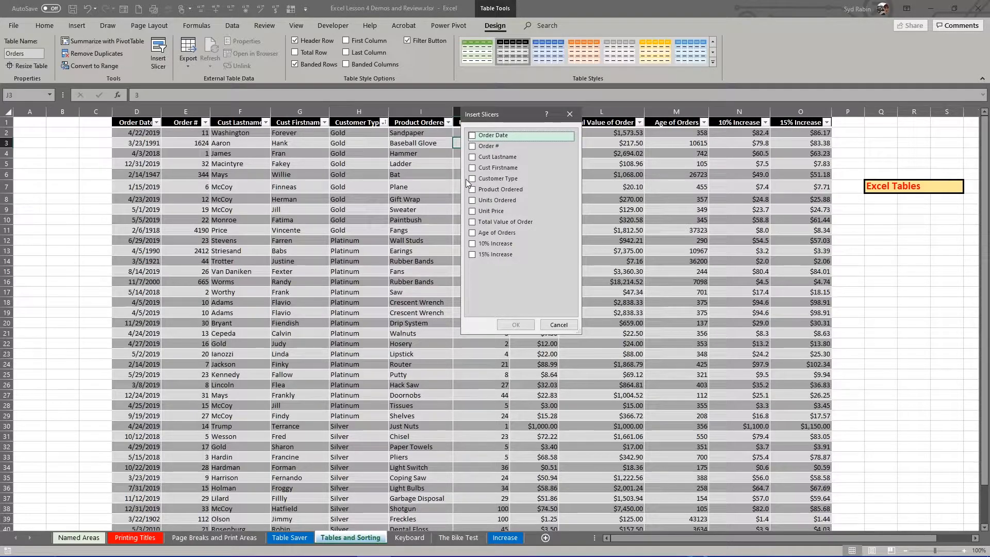
{"action": "left_click", "coordinate": [472, 179]}
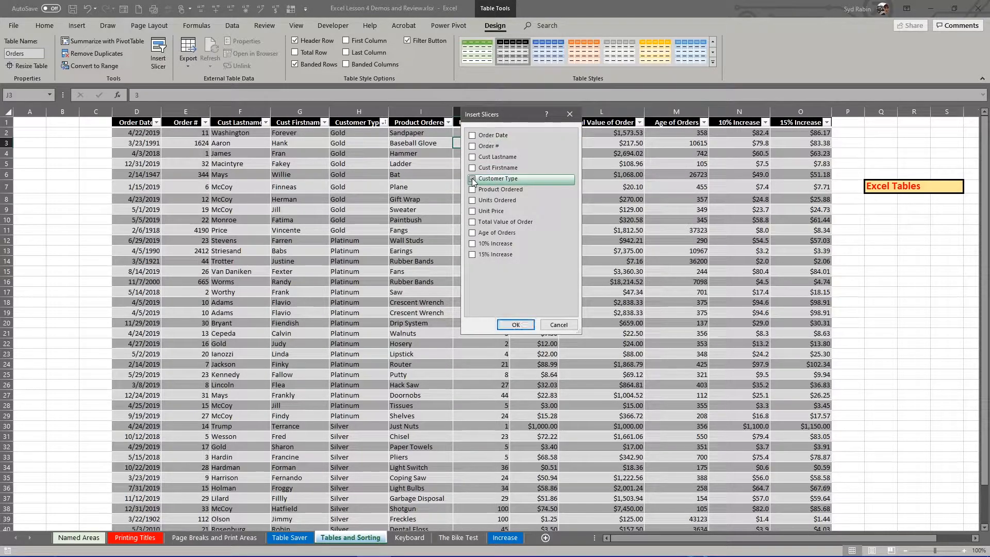
{"action": "left_click", "coordinate": [509, 325]}
{"action": "left_click_drag", "start_coordinate": [512, 266], "coordinate": [906, 256]}
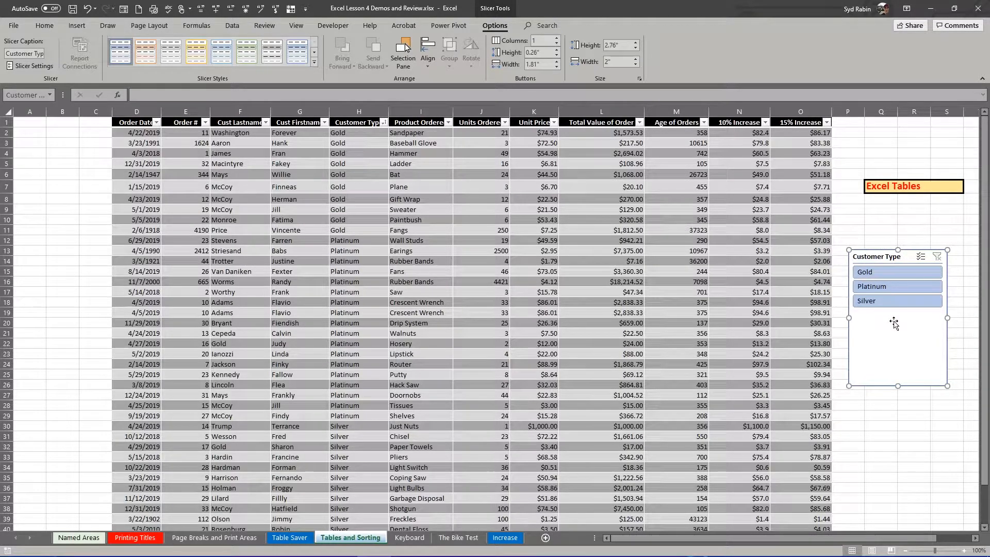
Filter the orders with the Customer Type slicer to Gold, Platinum and Silver, one type at a time.
{"action": "left_click", "coordinate": [882, 273]}
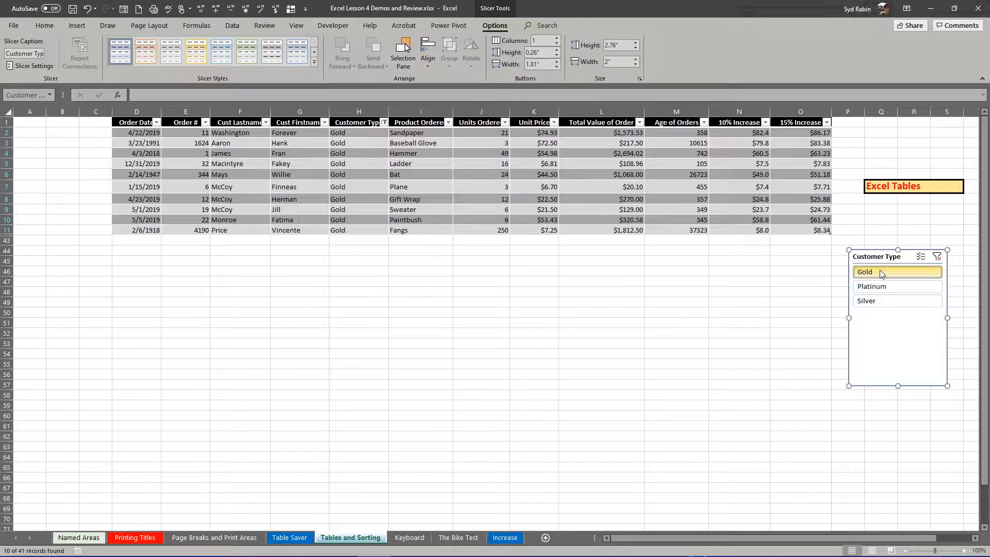
{"action": "left_click", "coordinate": [884, 287]}
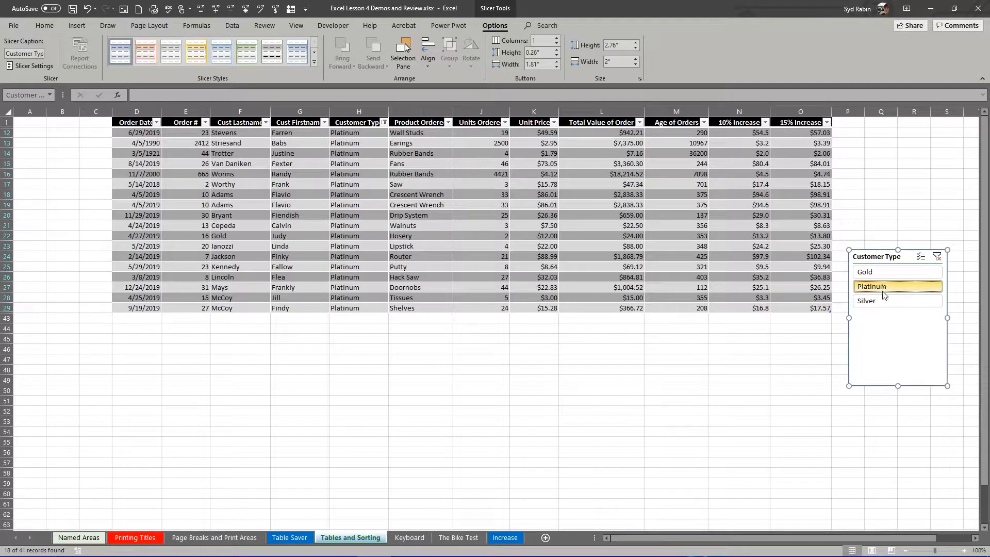
{"action": "left_click", "coordinate": [884, 302]}
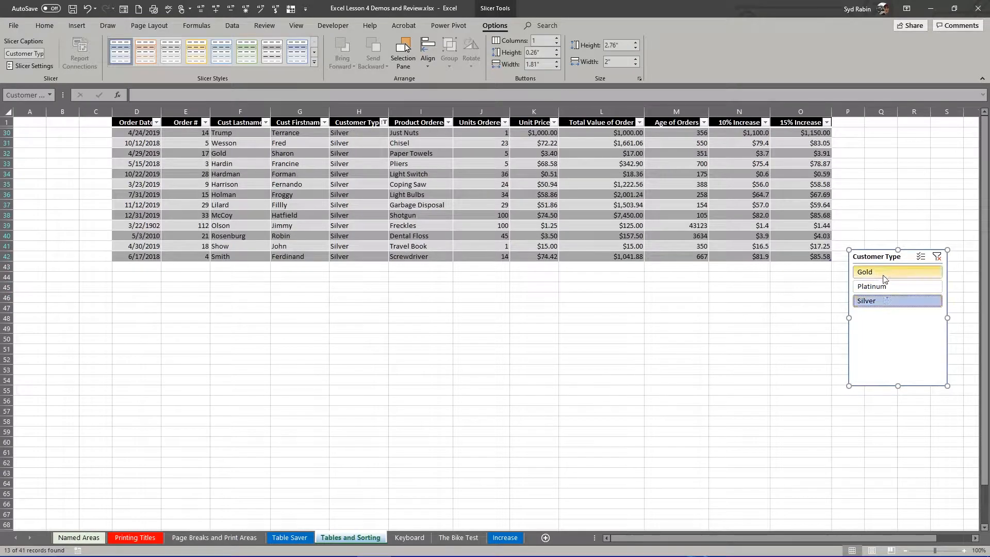
Add Platinum and Gold to the Silver selection in the slicer, and switch between single customer types, ending on Silver.
{"action": "left_click", "coordinate": [882, 287], "text": "ctrl"}
{"action": "left_click", "coordinate": [875, 273], "text": "ctrl"}
{"action": "left_click", "coordinate": [869, 286]}
{"action": "left_click", "coordinate": [871, 271]}
{"action": "left_click", "coordinate": [871, 286]}
{"action": "left_click", "coordinate": [884, 306]}
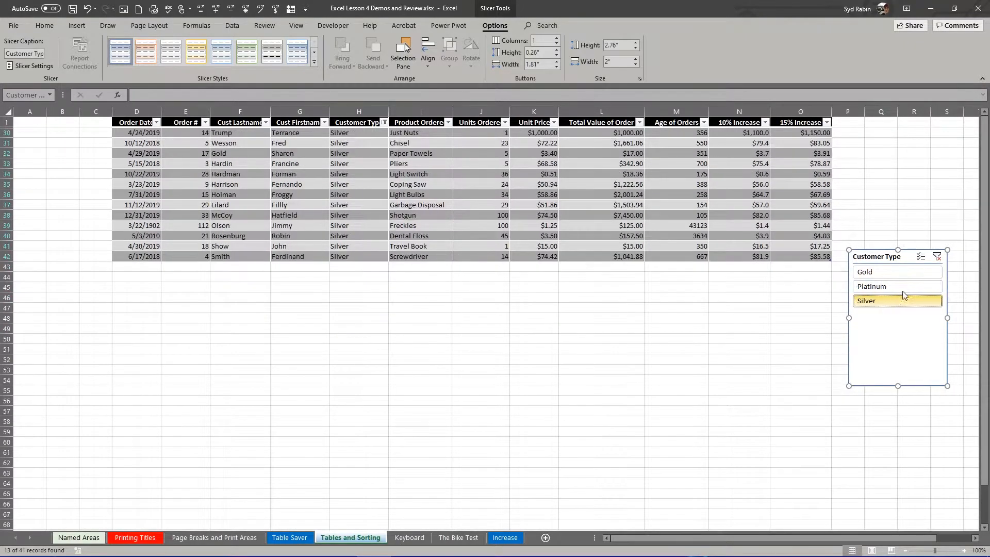
Clear the Customer Type slicer's filter and remove that slicer from the sheet.
{"action": "left_click", "coordinate": [937, 257]}
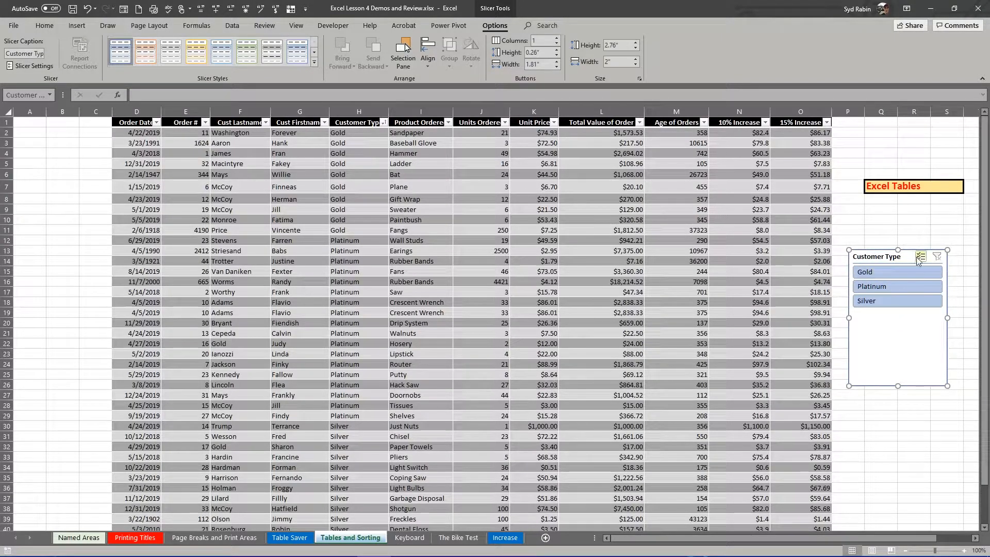
{"action": "right_click", "coordinate": [888, 332]}
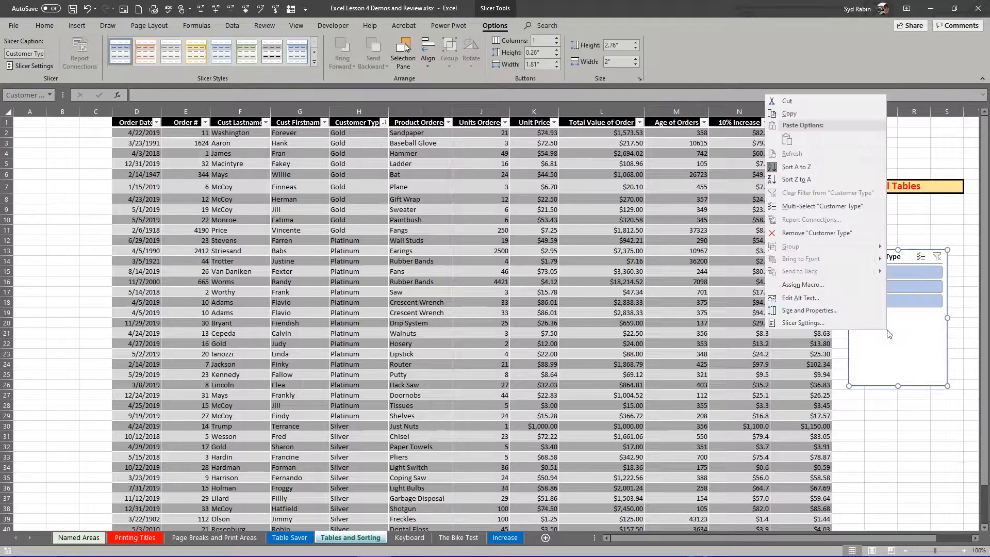
{"action": "left_click", "coordinate": [841, 234]}
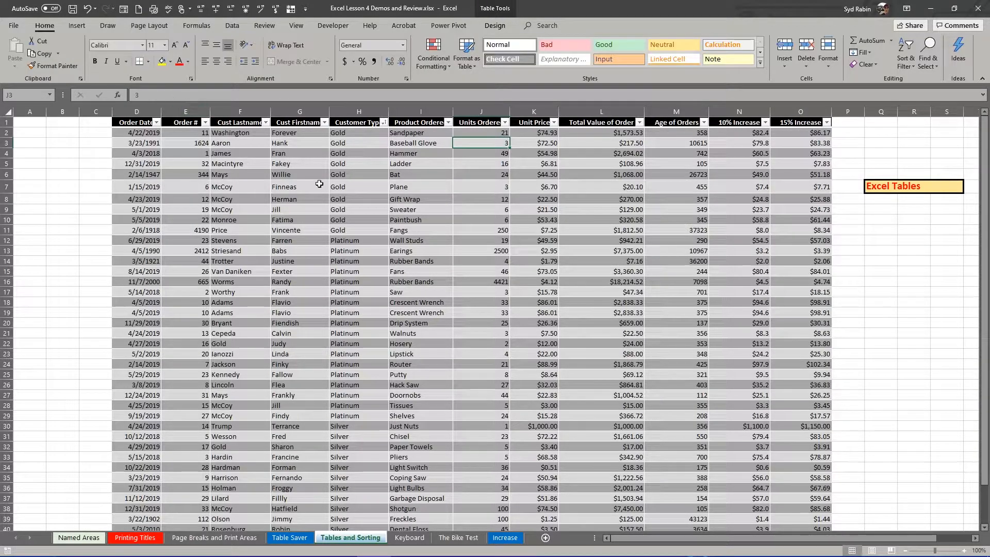
Insert a Product Ordered slicer for the Orders table and place it in the empty cells beside the data.
{"action": "left_click", "coordinate": [483, 143]}
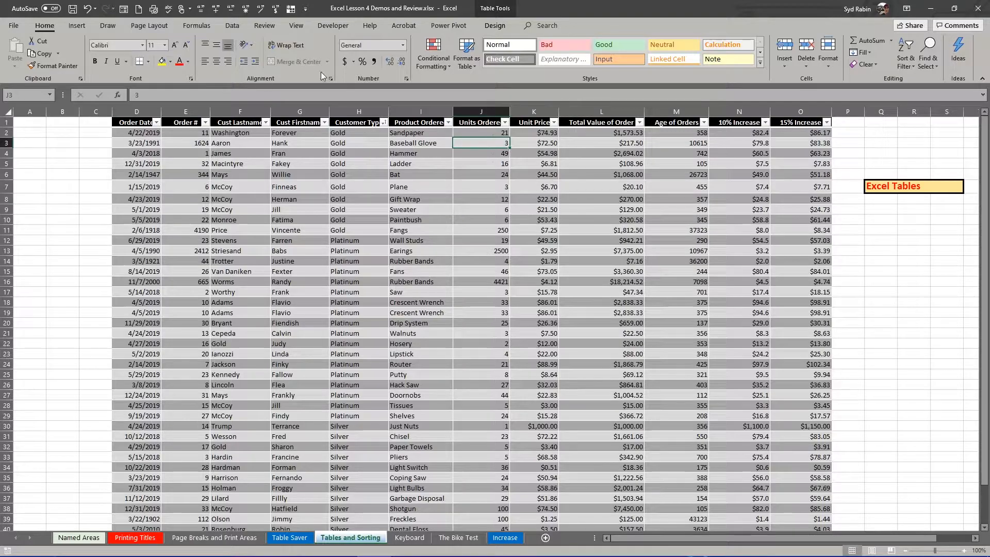
{"action": "left_click", "coordinate": [494, 25]}
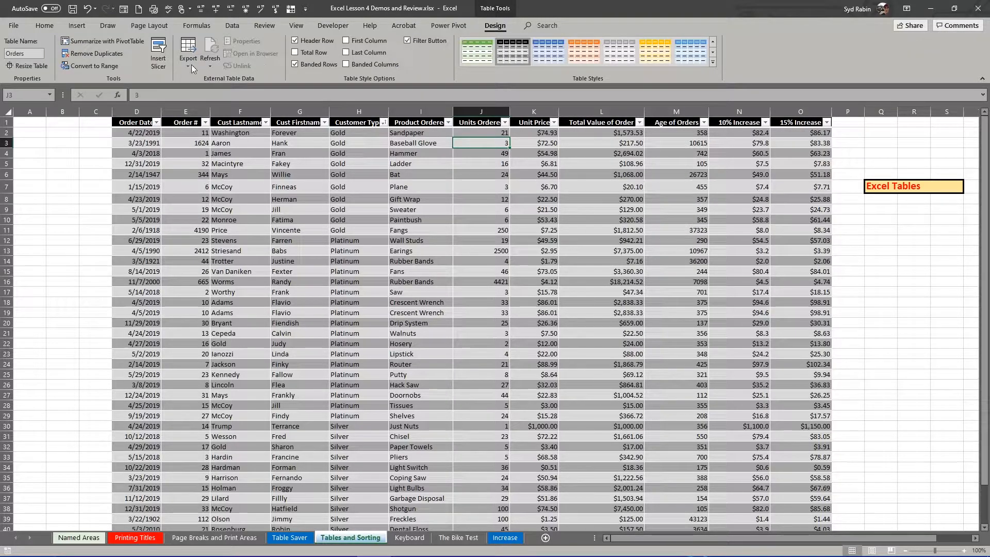
{"action": "left_click", "coordinate": [165, 48]}
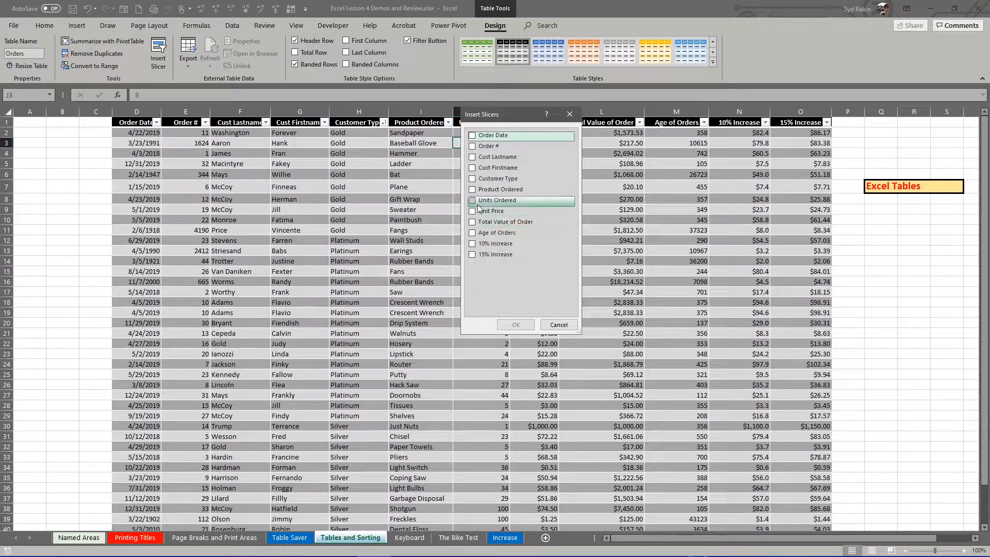
{"action": "left_click", "coordinate": [472, 190]}
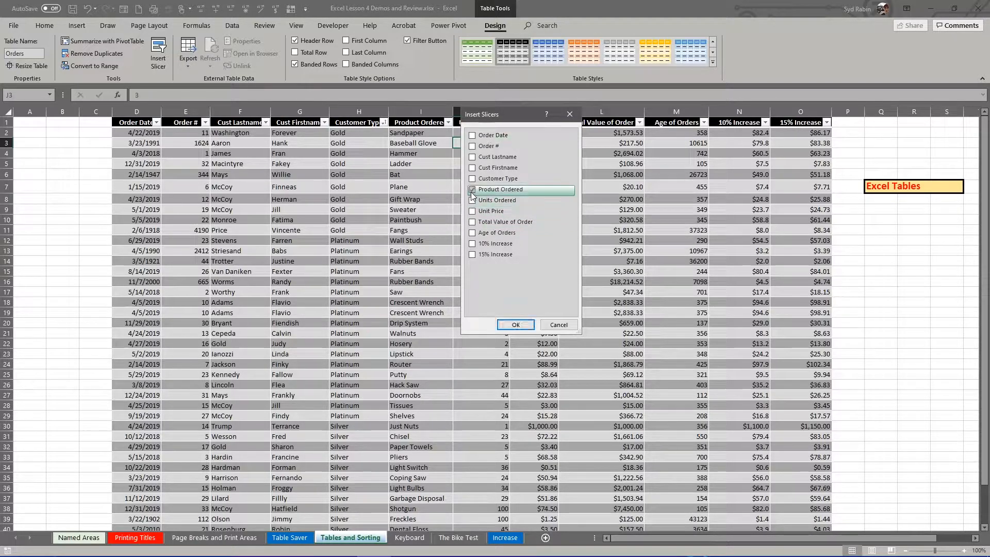
{"action": "left_click", "coordinate": [515, 325]}
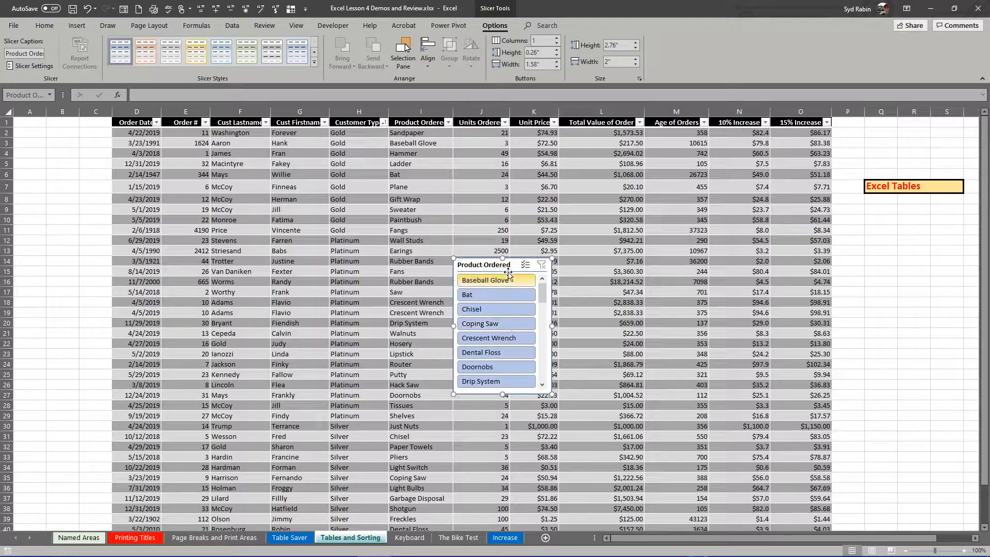
{"action": "left_click_drag", "start_coordinate": [508, 274], "coordinate": [915, 230]}
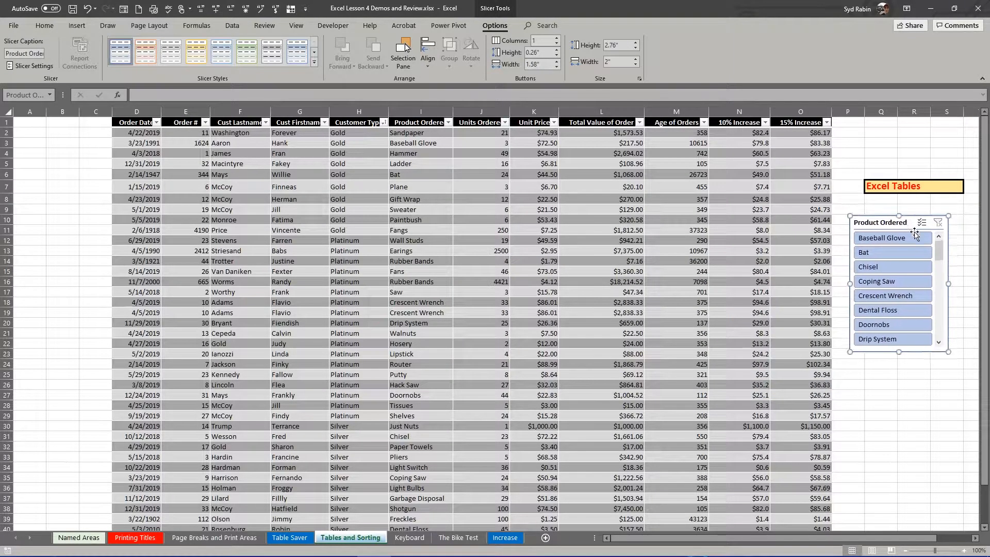
Stretch the Product Ordered slicer to about 5.96" high and use it to filter by single products, including Chisel, Ladder and Rubber Bands.
{"action": "left_click", "coordinate": [879, 269]}
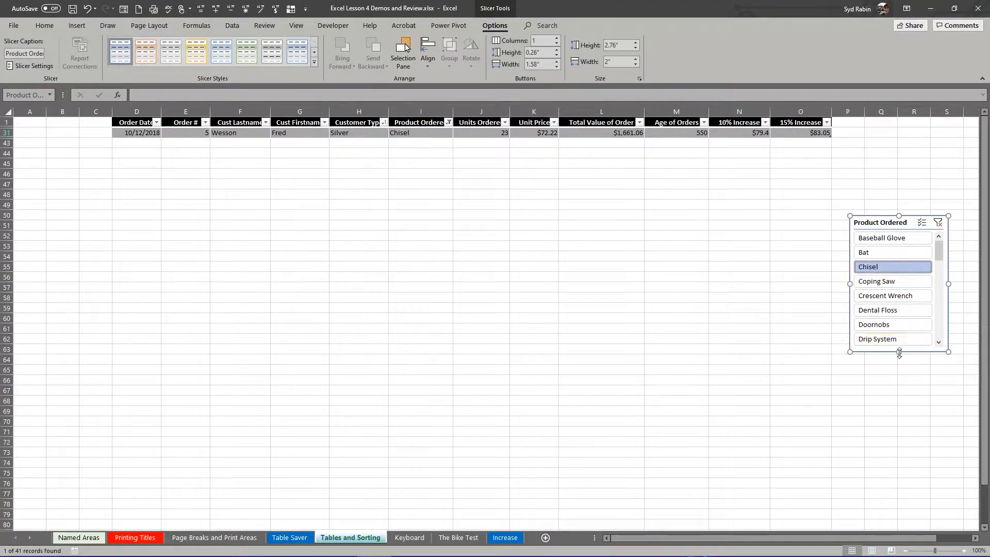
{"action": "left_click_drag", "start_coordinate": [899, 358], "coordinate": [914, 510]}
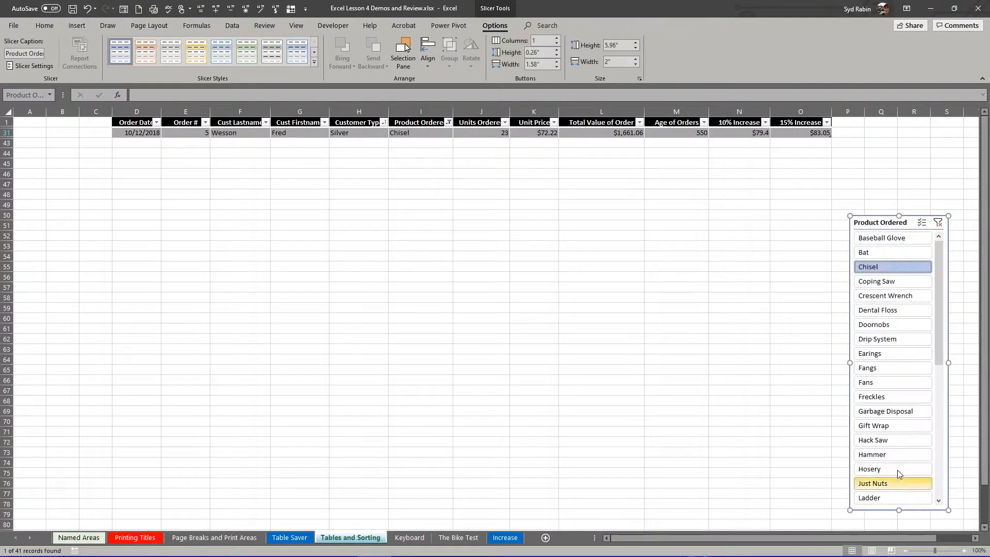
{"action": "left_click", "coordinate": [886, 444]}
{"action": "left_click", "coordinate": [879, 455]}
{"action": "left_click", "coordinate": [878, 498]}
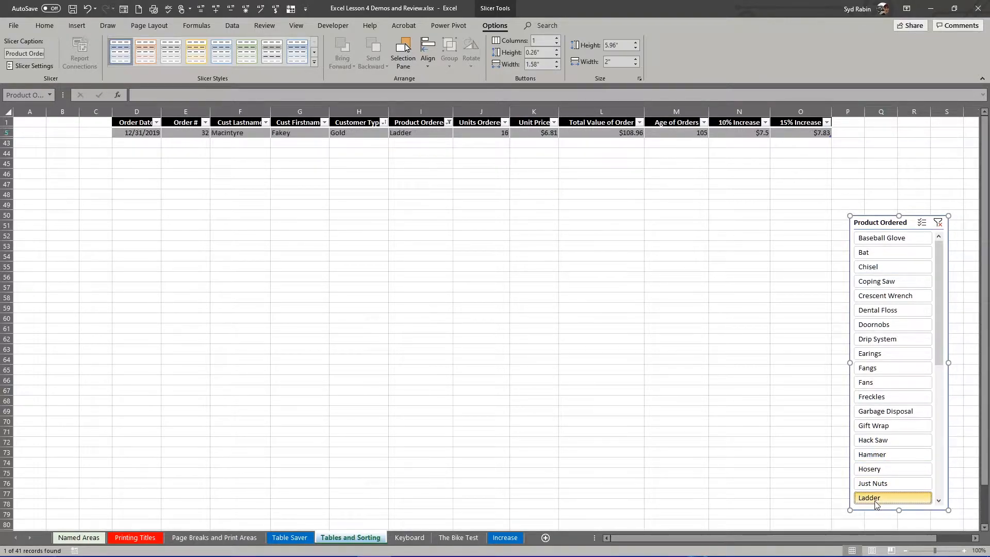
{"action": "left_click_drag", "start_coordinate": [942, 357], "coordinate": [942, 450]}
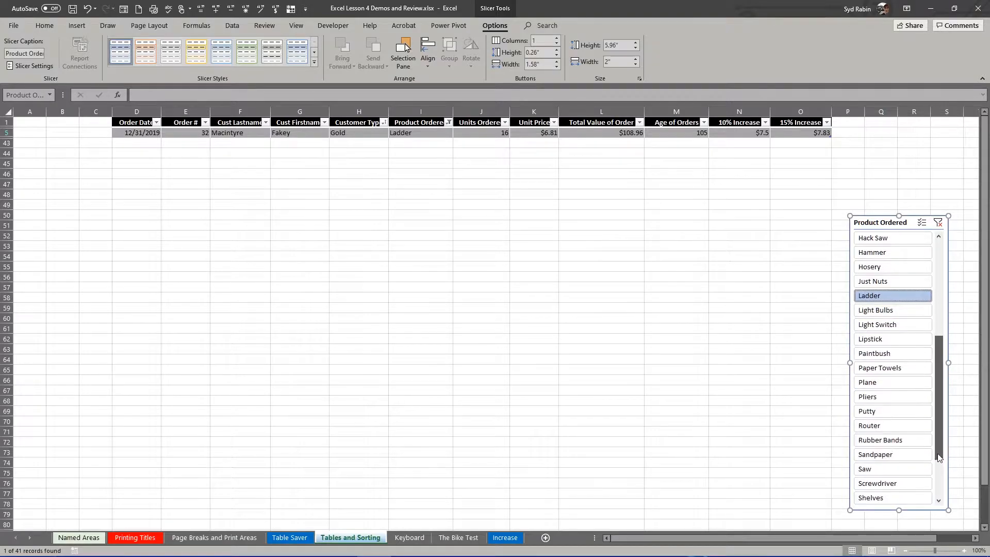
{"action": "left_click", "coordinate": [884, 442]}
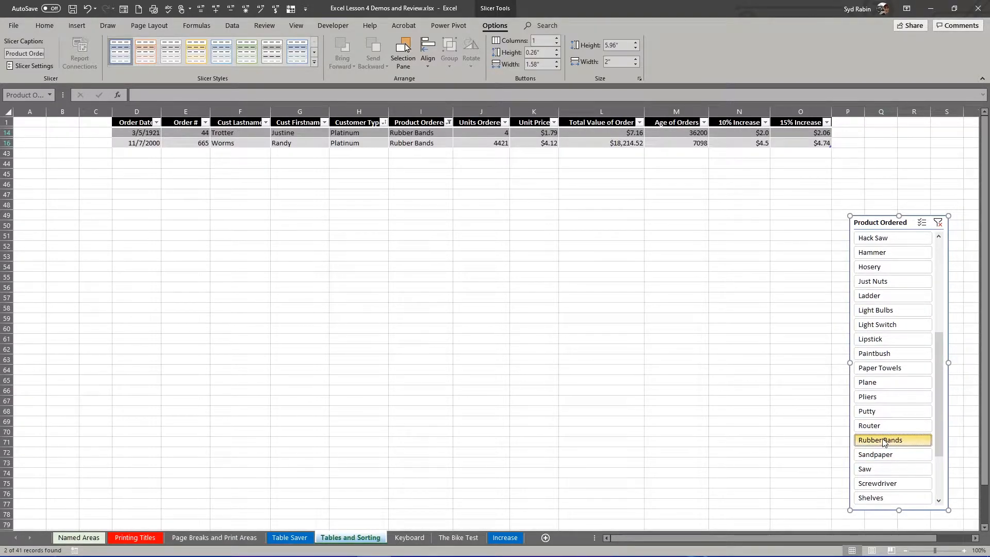
Turn on multi-select for the Product Ordered slicer and clear its filter.
{"action": "right_click", "coordinate": [939, 223]}
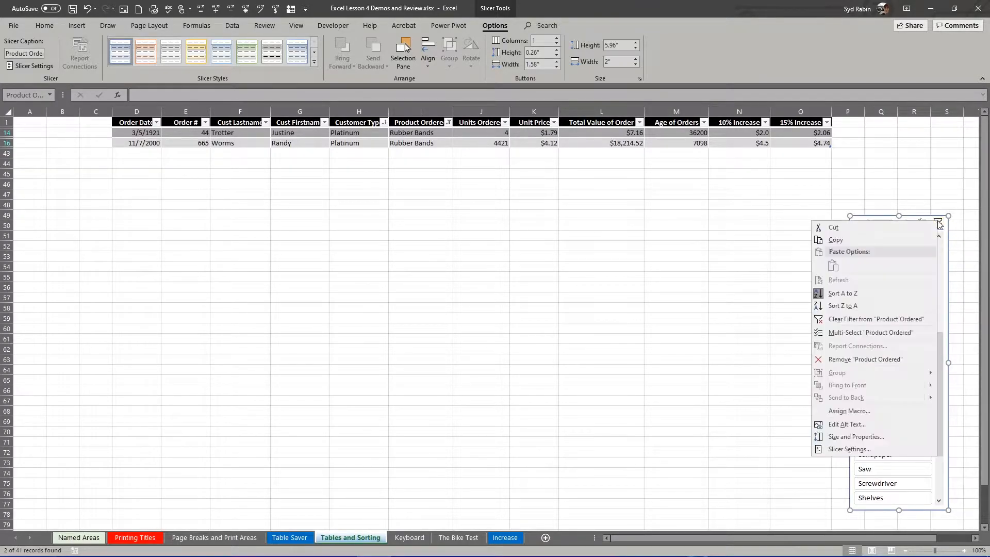
{"action": "left_click", "coordinate": [865, 334]}
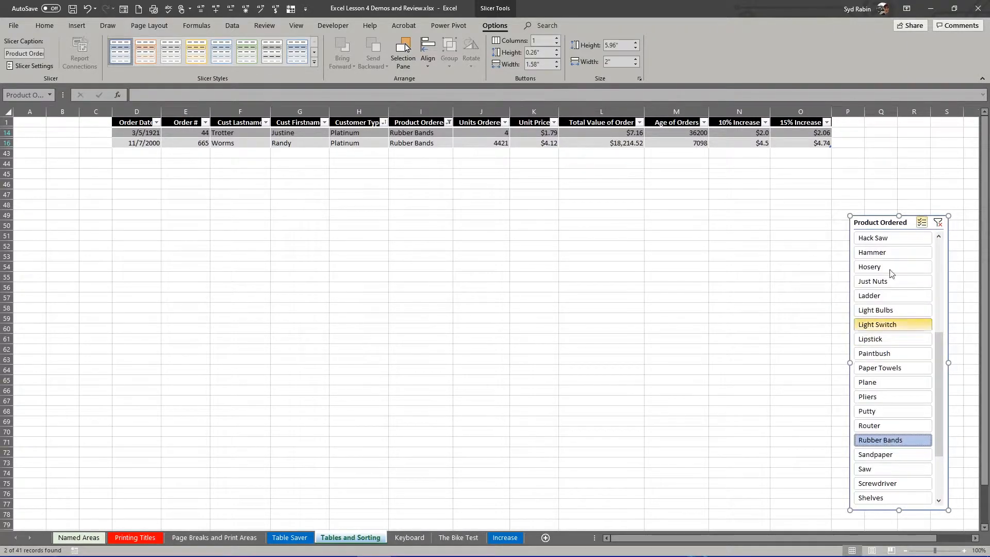
{"action": "left_click", "coordinate": [938, 223]}
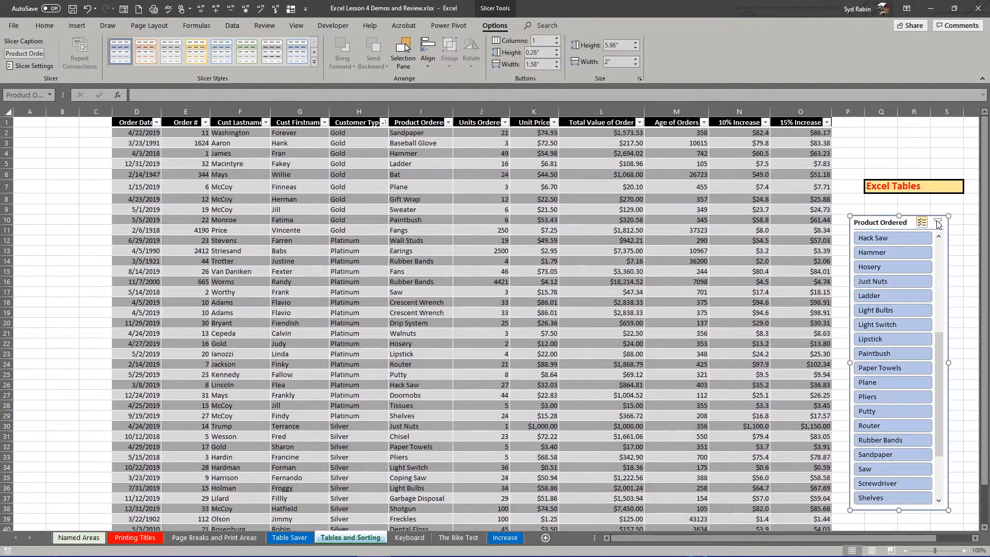
Turn off multi-select for the Product Ordered slicer and remove the slicer from the sheet.
{"action": "right_click", "coordinate": [909, 301]}
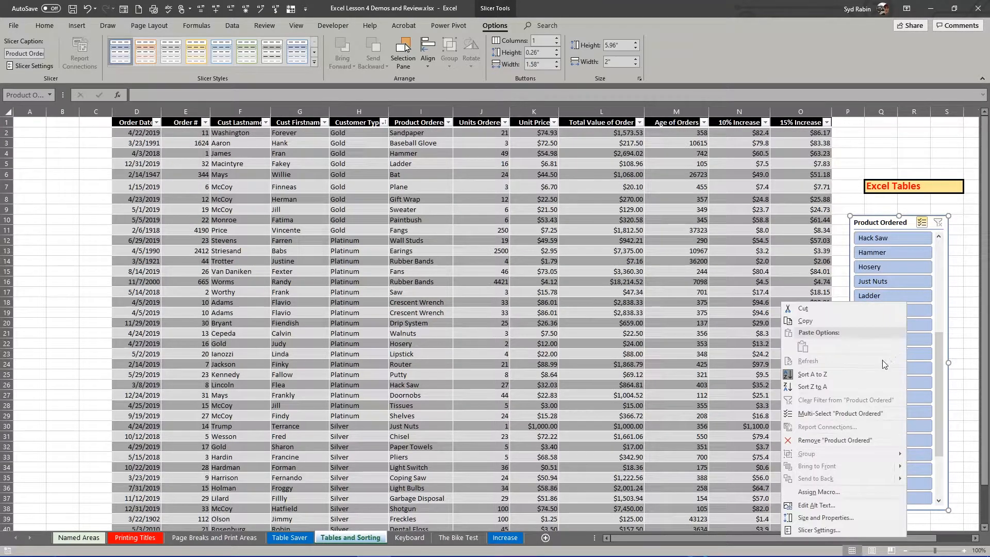
{"action": "left_click", "coordinate": [853, 411]}
{"action": "right_click", "coordinate": [868, 387]}
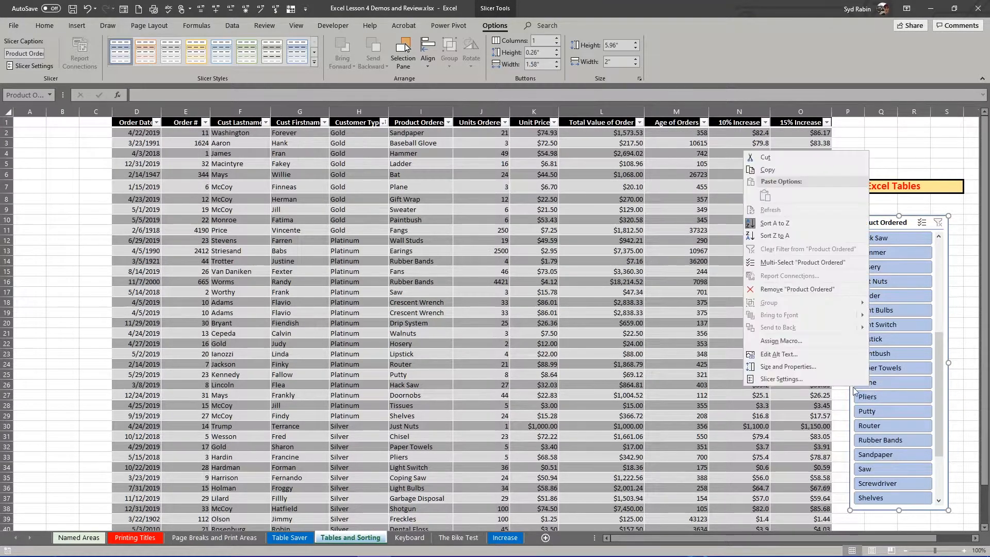
{"action": "left_click", "coordinate": [797, 288]}
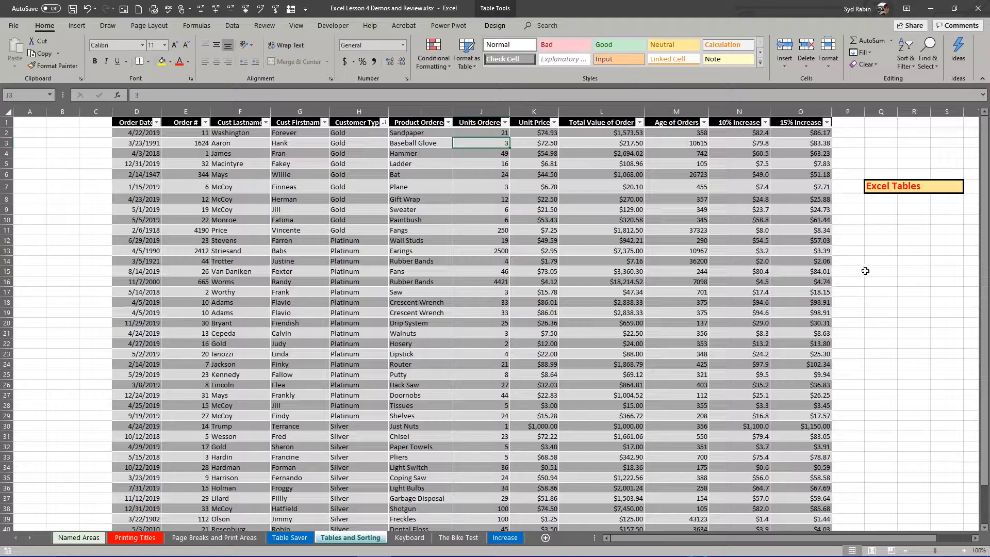
Select the Orders table by its name and convert it to a normal range.
{"action": "scroll", "coordinate": [866, 271], "scroll_direction": "down", "scroll_amount": 4}
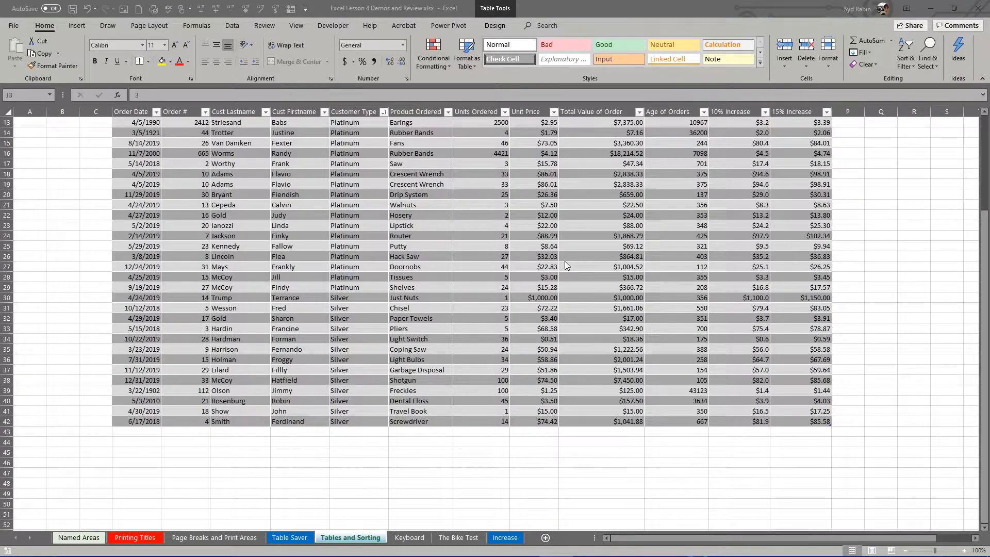
{"action": "scroll", "coordinate": [565, 261], "scroll_direction": "up", "scroll_amount": 4}
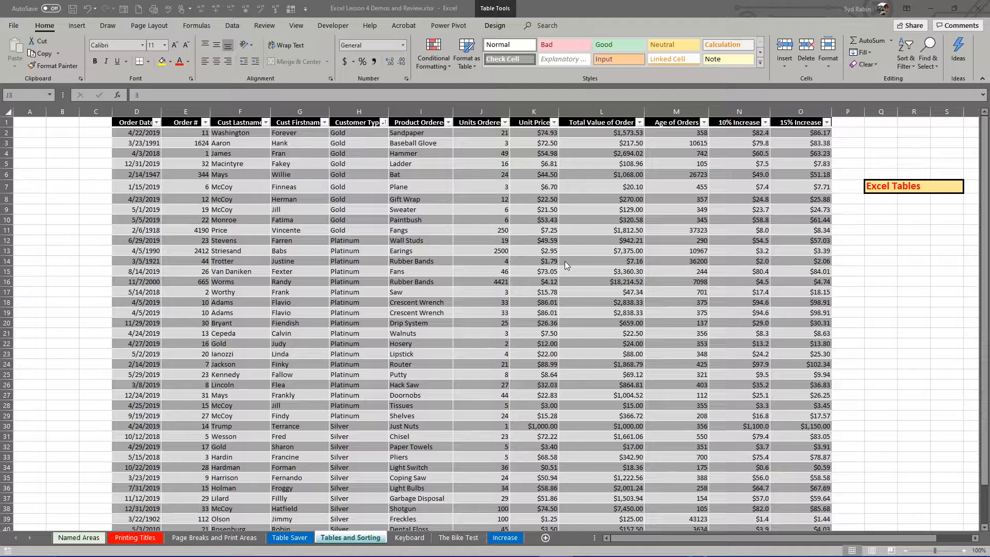
{"action": "left_click", "coordinate": [184, 151]}
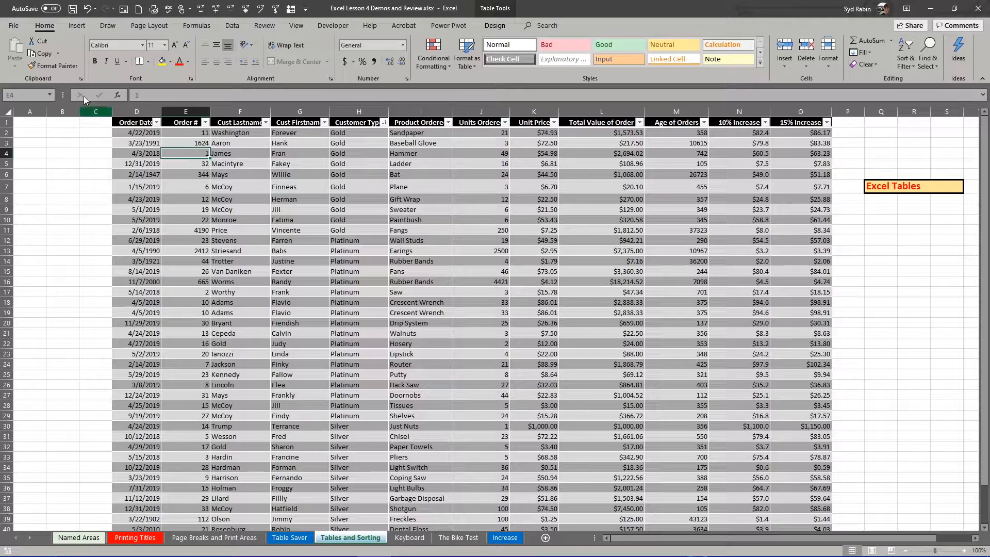
{"action": "left_click", "coordinate": [54, 96]}
{"action": "left_click", "coordinate": [20, 108]}
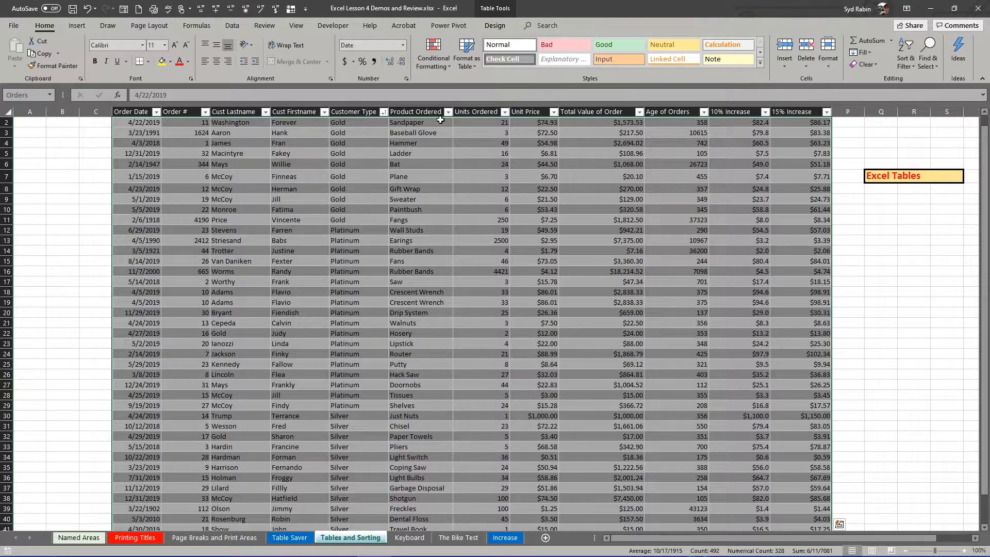
{"action": "left_click", "coordinate": [495, 26]}
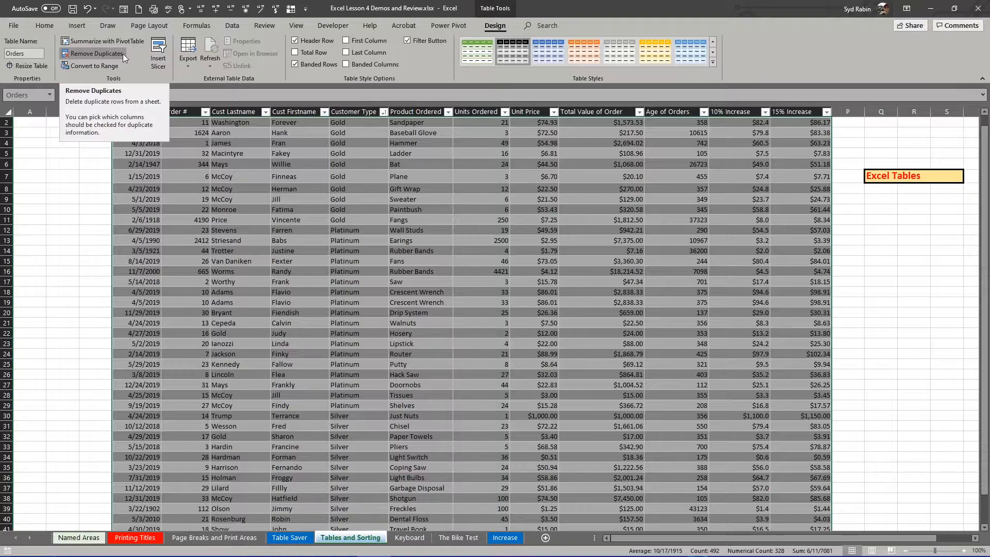
{"action": "left_click", "coordinate": [95, 66]}
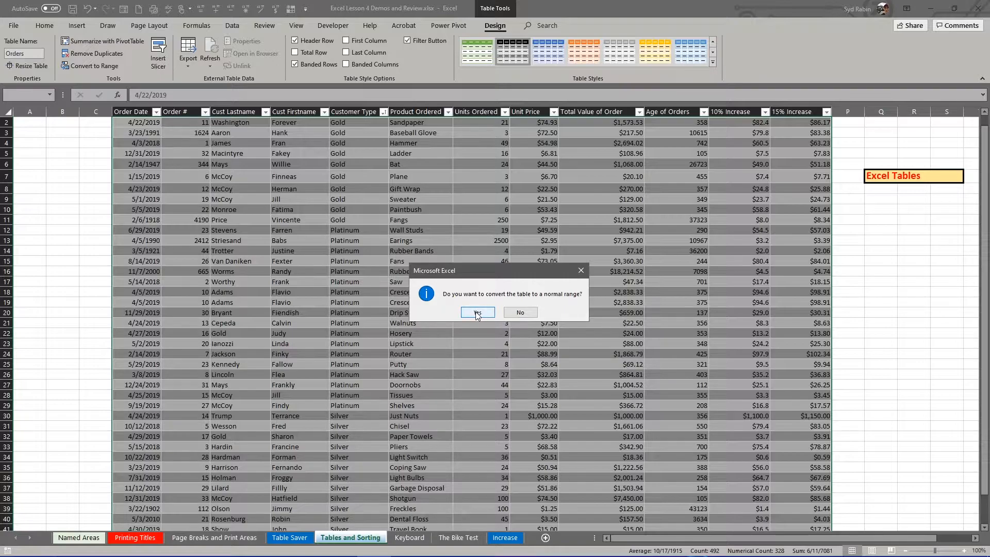
{"action": "left_click", "coordinate": [475, 312]}
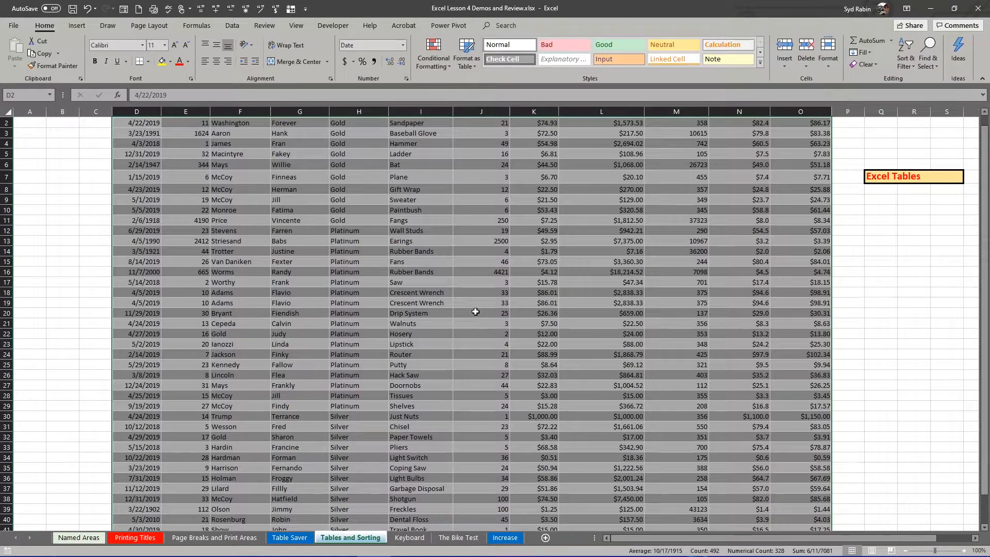
{"action": "left_click", "coordinate": [459, 201]}
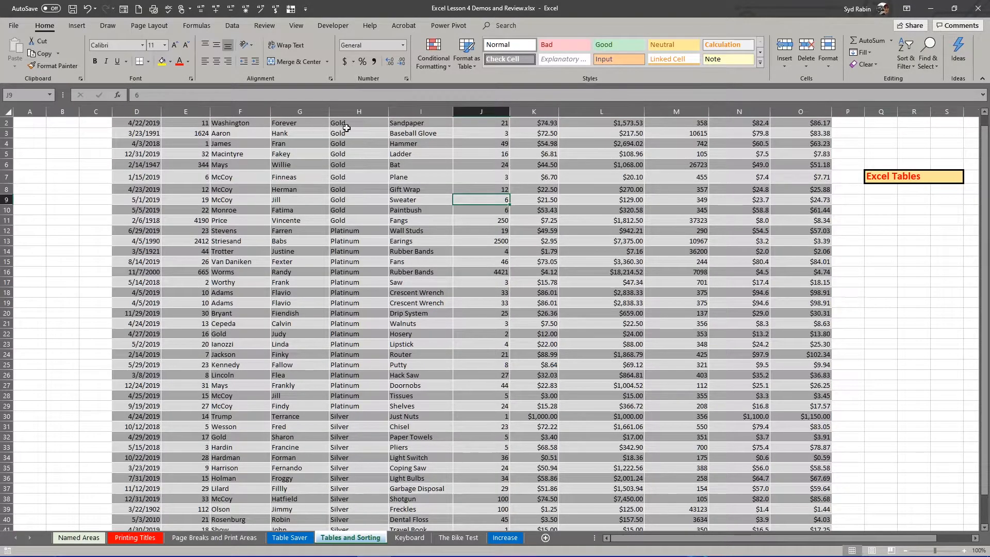
Reset the formatting of the order data with its headers, D1:O42, by applying the Normal cell style.
{"action": "scroll", "coordinate": [346, 136], "scroll_direction": "up", "scroll_amount": 1}
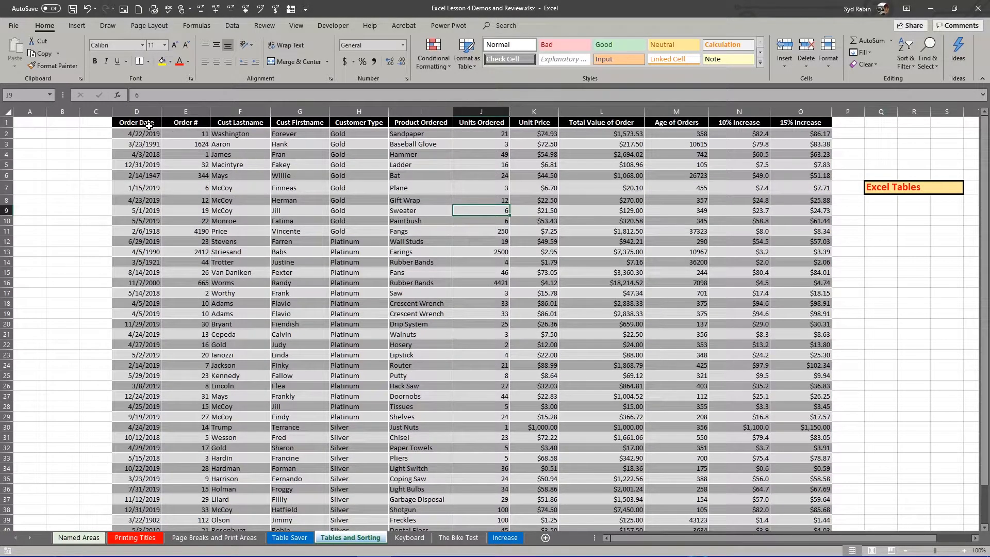
{"action": "left_click_drag", "start_coordinate": [136, 122], "coordinate": [804, 509]}
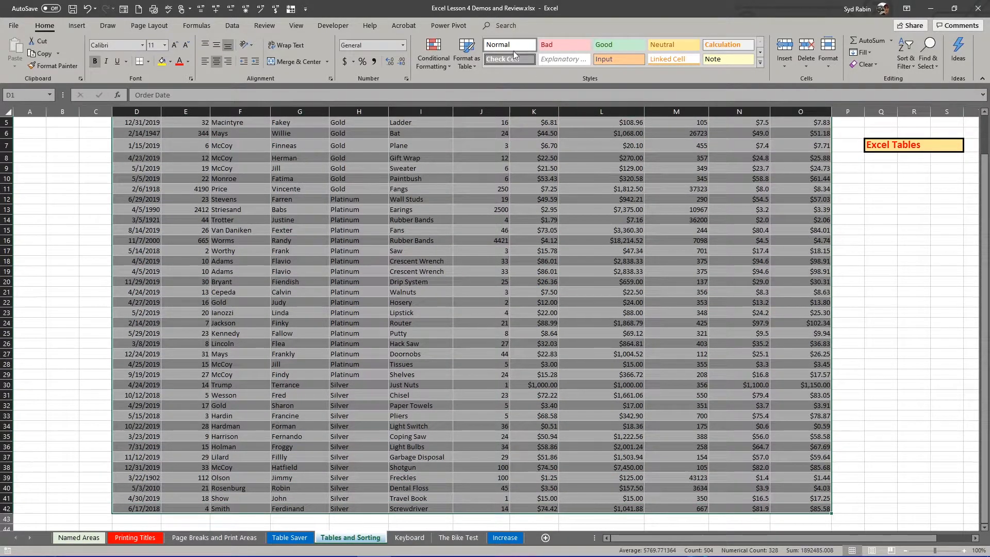
{"action": "left_click", "coordinate": [510, 45]}
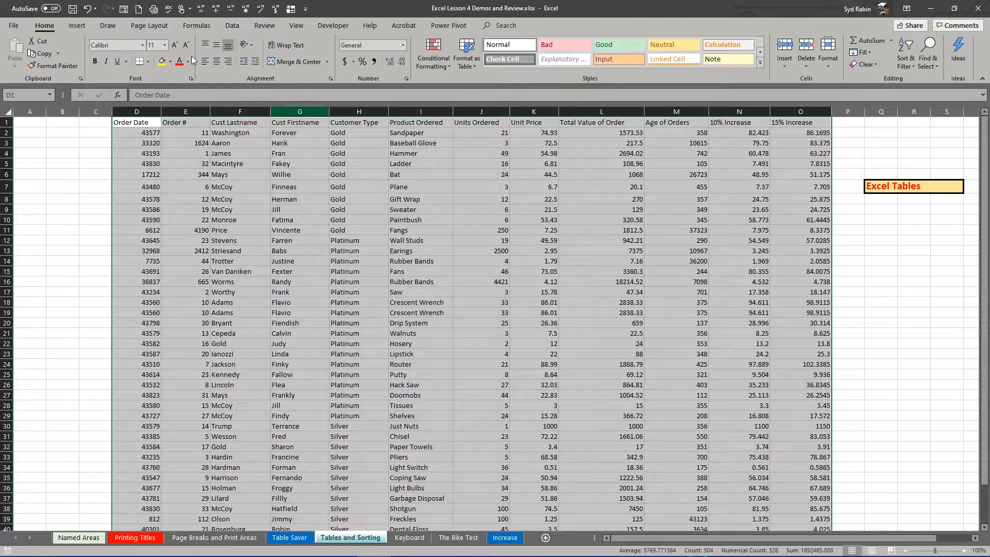
{"action": "left_click", "coordinate": [77, 25]}
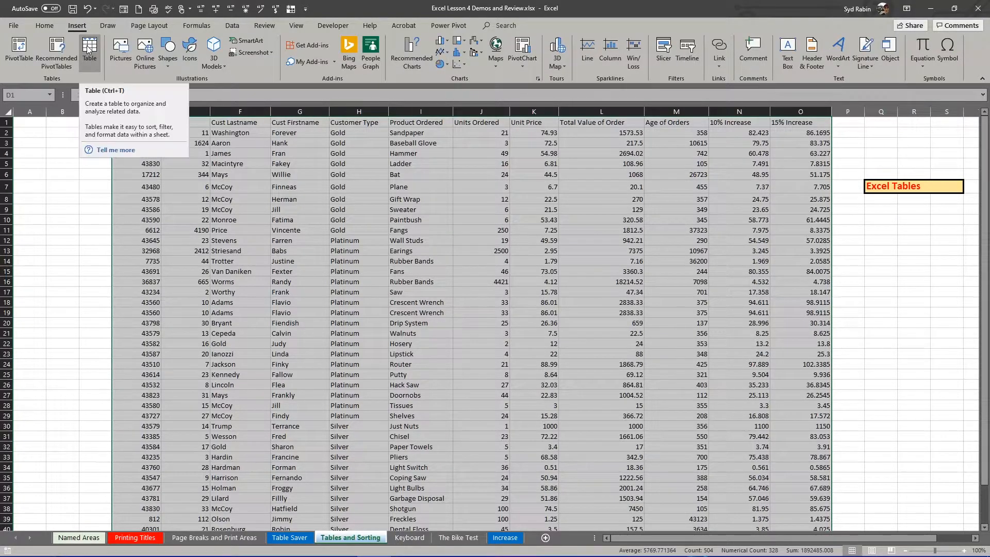
{"action": "left_click", "coordinate": [89, 48]}
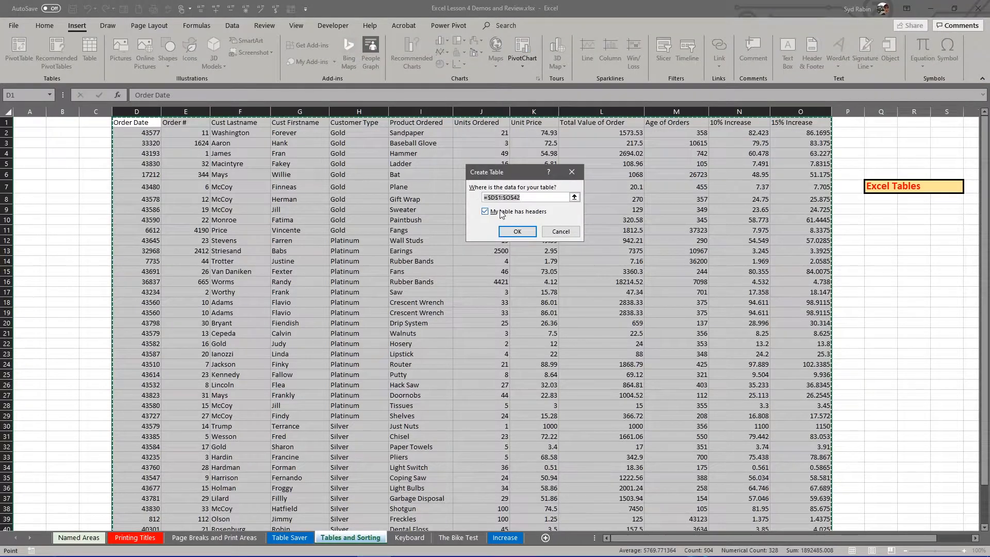
{"action": "left_click", "coordinate": [561, 232]}
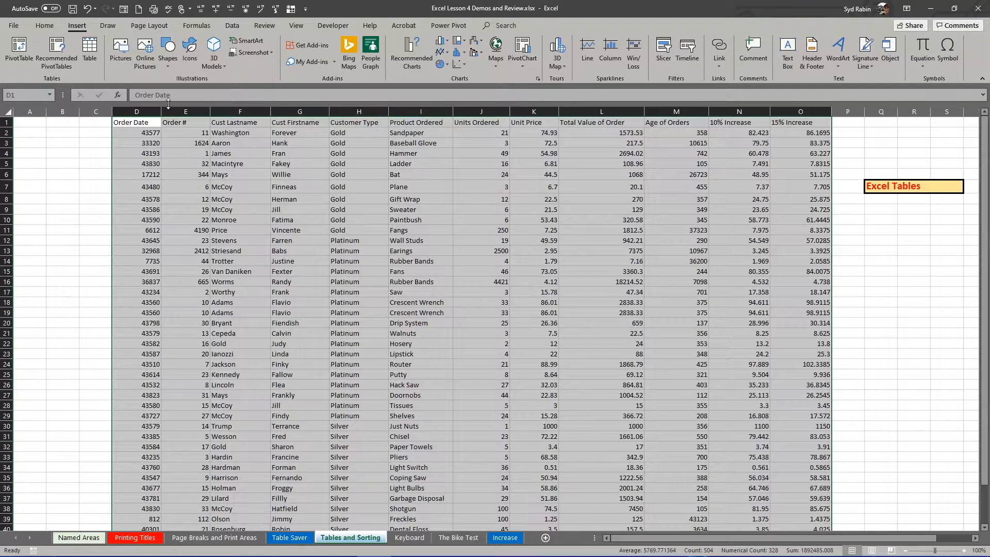
Format the order data D1:O42 as a table with headers, using the first black style in the Dark group.
{"action": "left_click", "coordinate": [46, 26]}
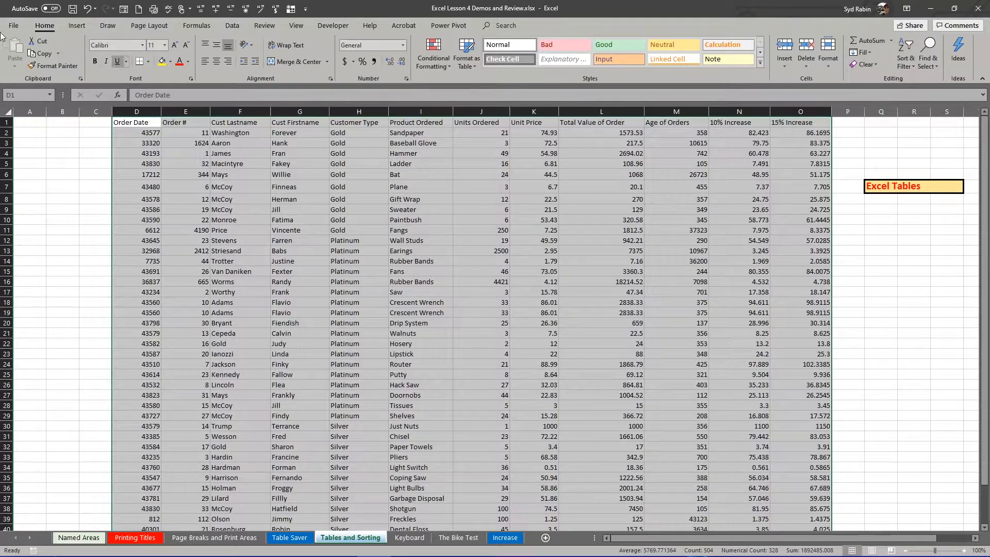
{"action": "left_click", "coordinate": [466, 58]}
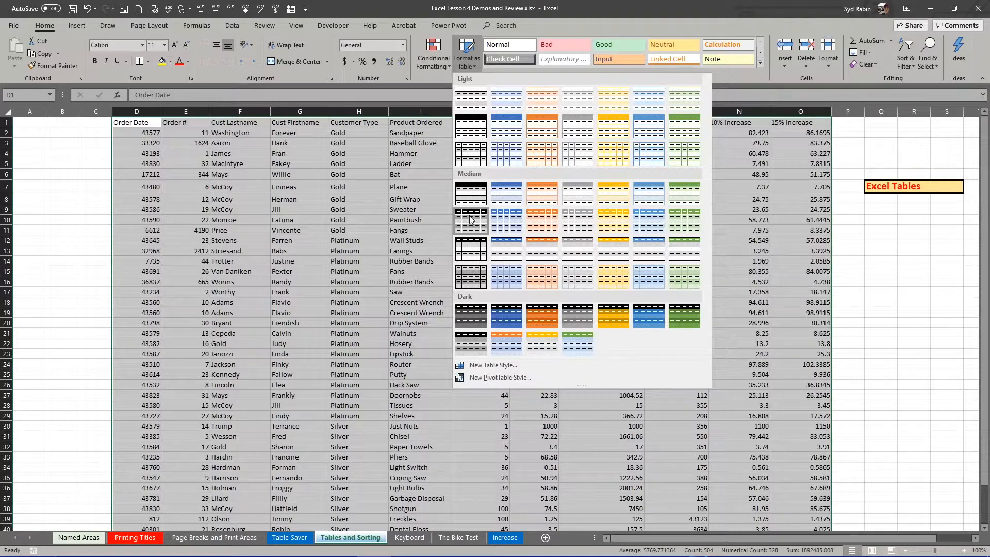
{"action": "left_click", "coordinate": [467, 314]}
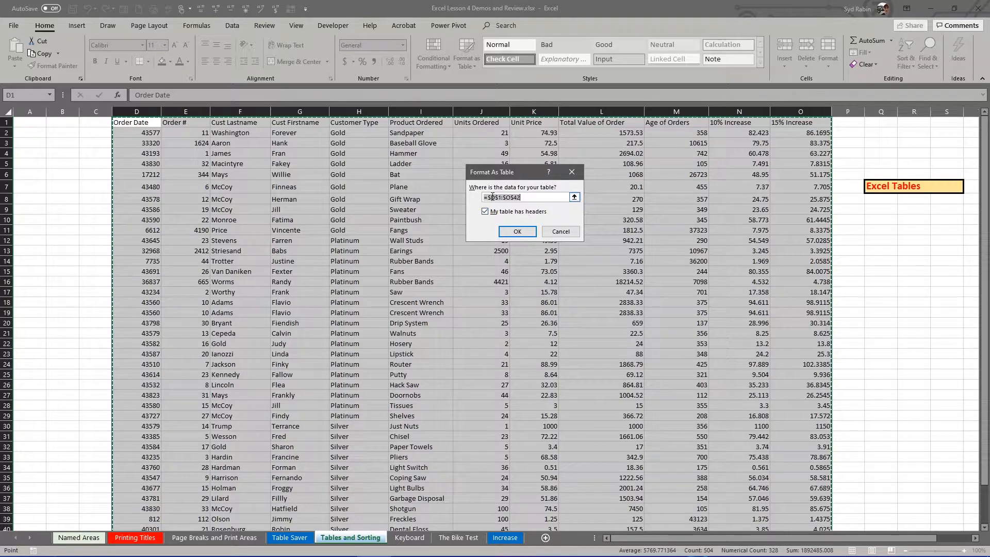
{"action": "left_click", "coordinate": [517, 231]}
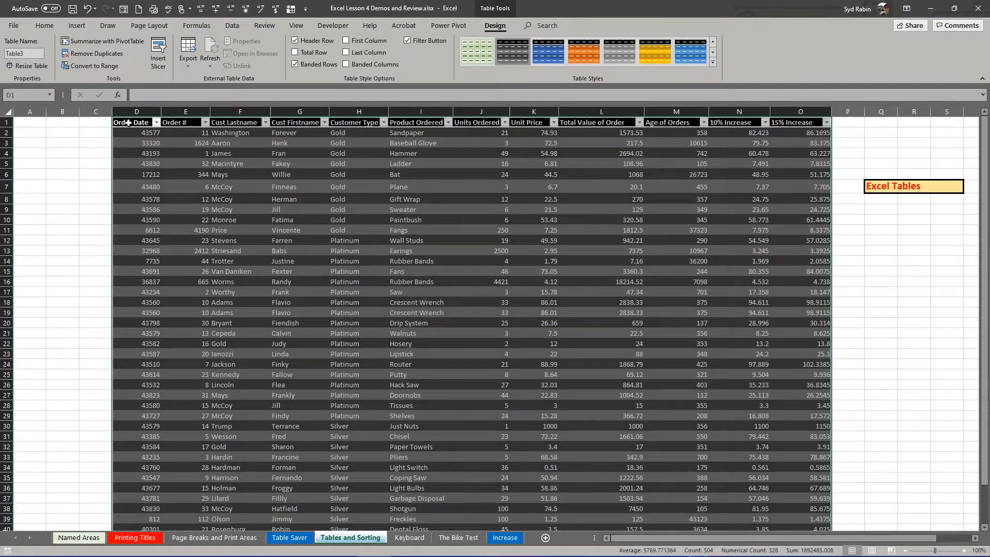
Convert the dark-styled table to a normal range and apply the Normal cell style to D1:O42.
{"action": "left_click", "coordinate": [95, 66]}
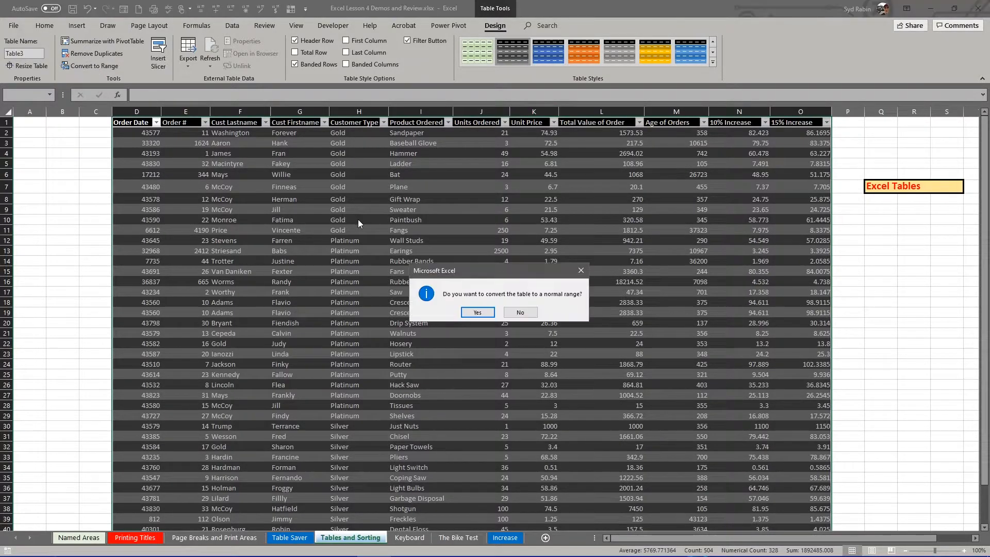
{"action": "left_click", "coordinate": [471, 313]}
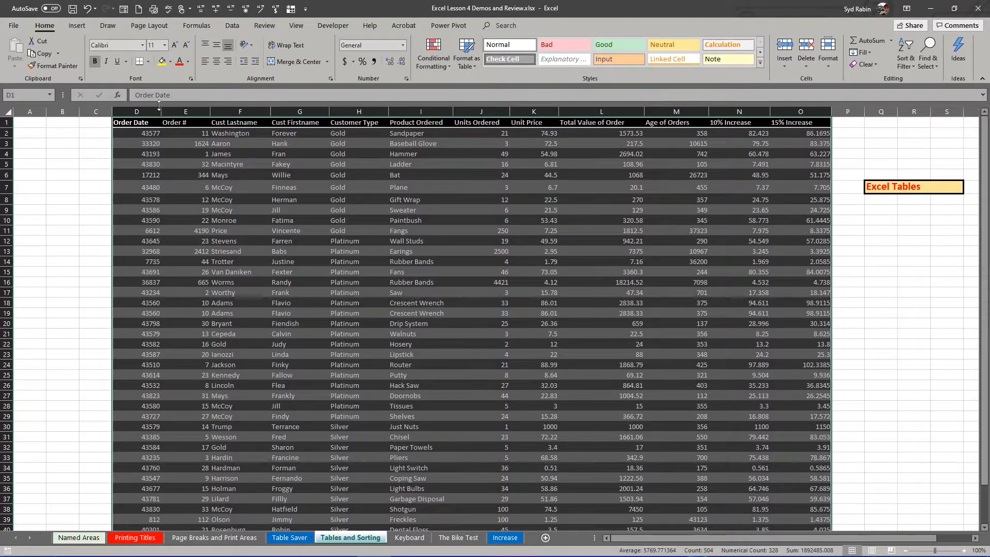
{"action": "left_click_drag", "start_coordinate": [138, 122], "coordinate": [146, 132]}
{"action": "left_click_drag", "start_coordinate": [437, 294], "coordinate": [805, 511]}
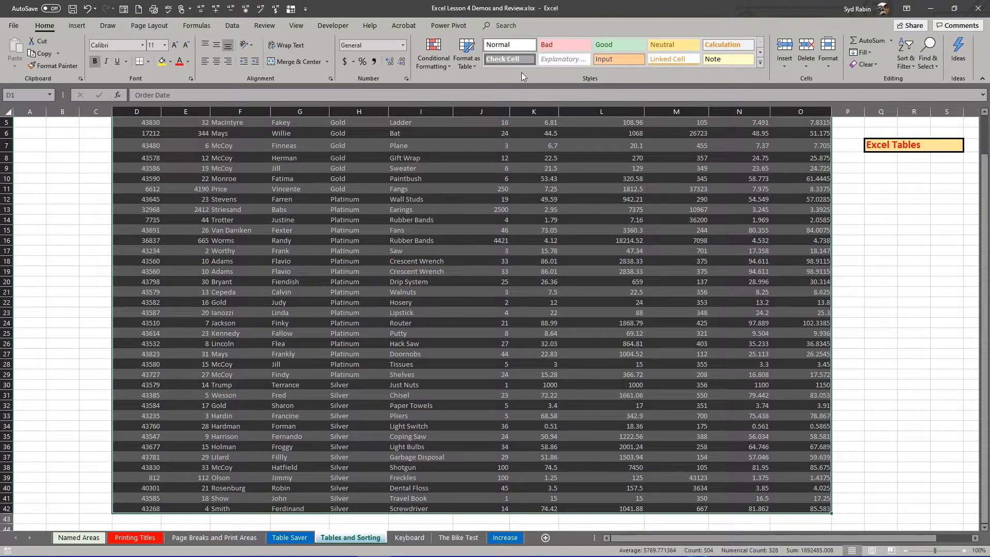
{"action": "scroll", "coordinate": [487, 155], "scroll_direction": "up", "scroll_amount": 2}
{"action": "left_click", "coordinate": [253, 176]}
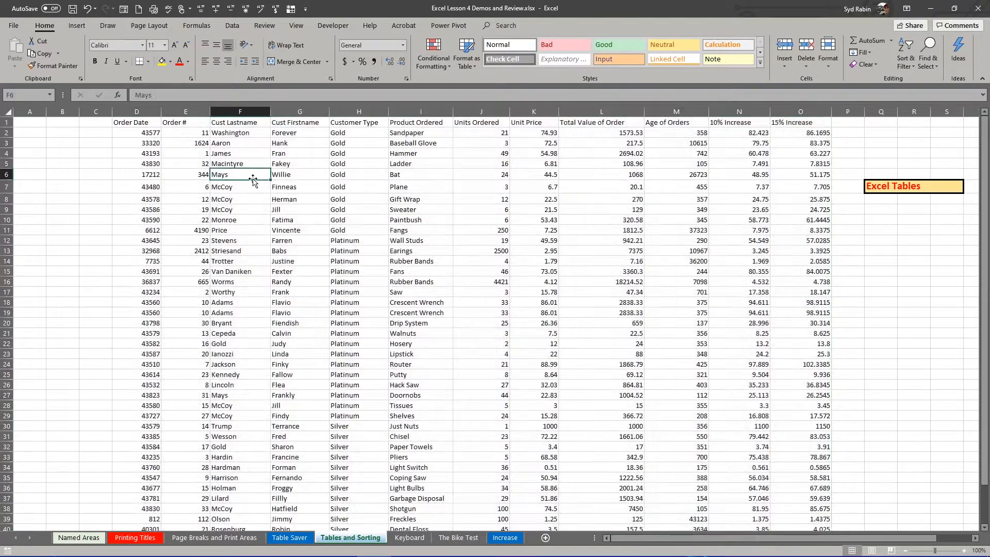
Insert a blank row directly below the header row and try creating a table from a single cell in the data.
{"action": "right_click", "coordinate": [4, 132]}
{"action": "left_click", "coordinate": [32, 201]}
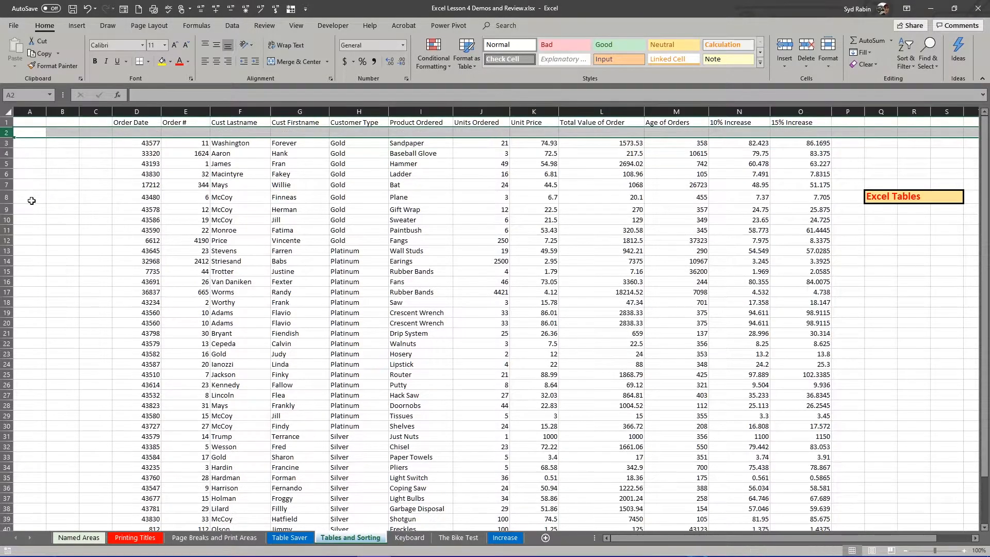
{"action": "left_click", "coordinate": [198, 174]}
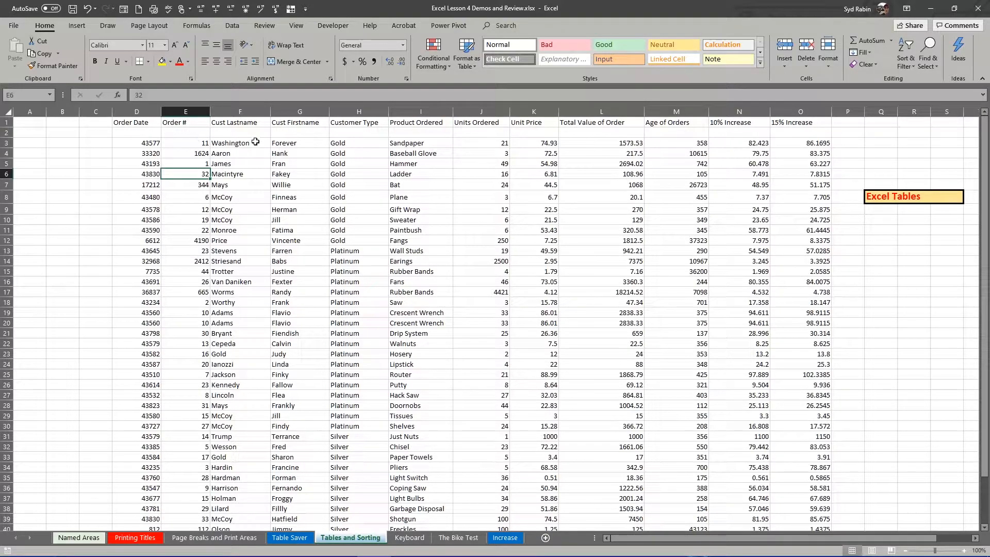
{"action": "left_click", "coordinate": [73, 27]}
{"action": "left_click", "coordinate": [91, 51]}
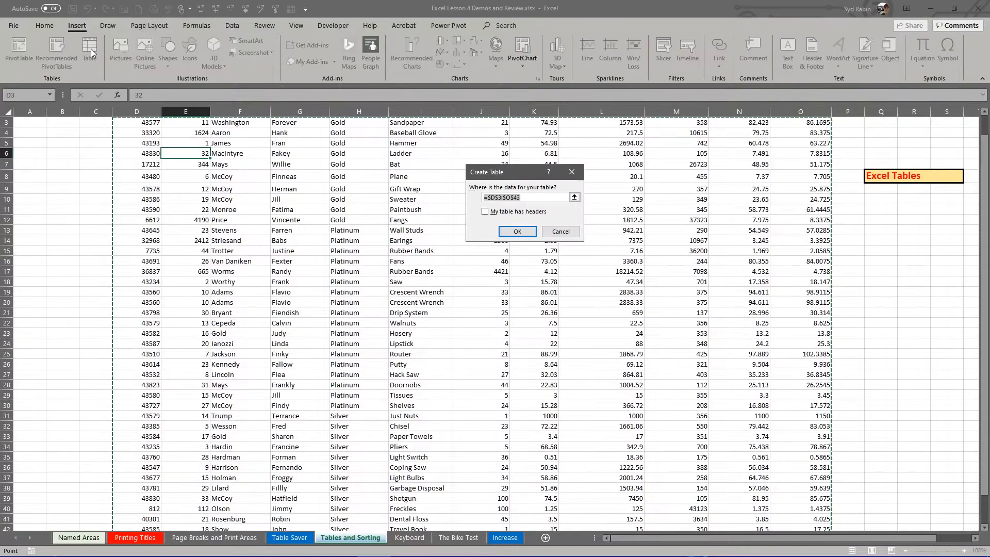
{"action": "left_click", "coordinate": [551, 231]}
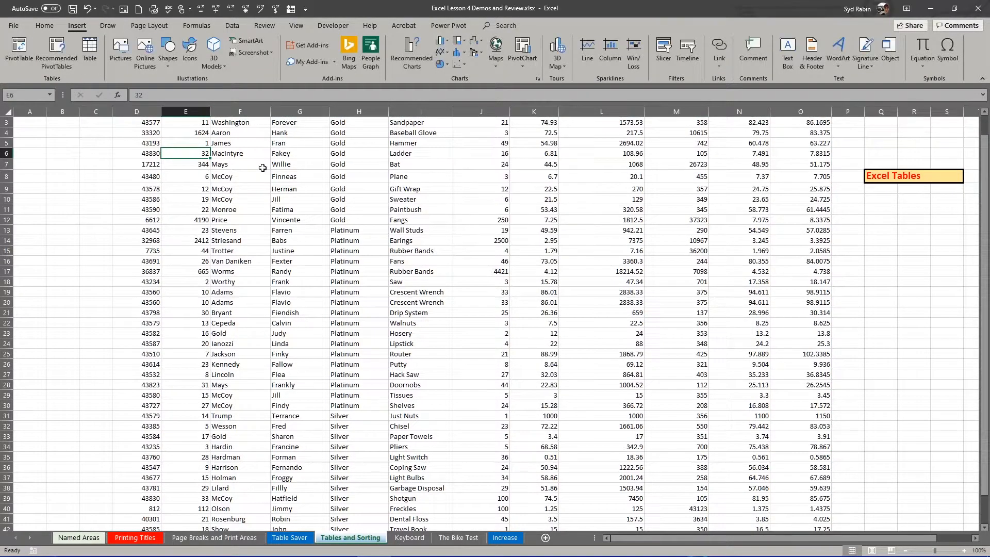
{"action": "scroll", "coordinate": [262, 168], "scroll_direction": "up", "scroll_amount": 1}
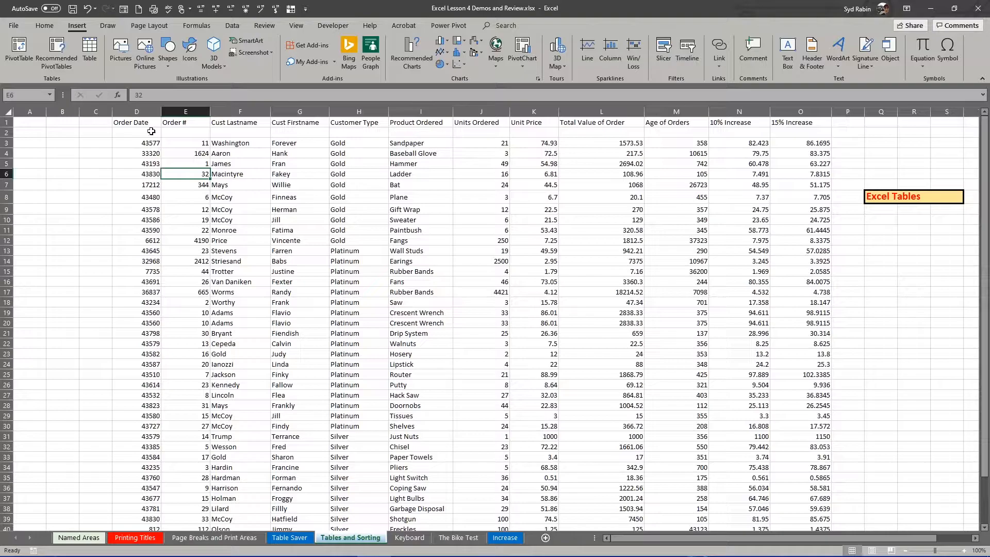
{"action": "left_click_drag", "start_coordinate": [130, 122], "coordinate": [791, 500]}
{"action": "scroll", "coordinate": [790, 500], "scroll_direction": "up", "scroll_amount": 2}
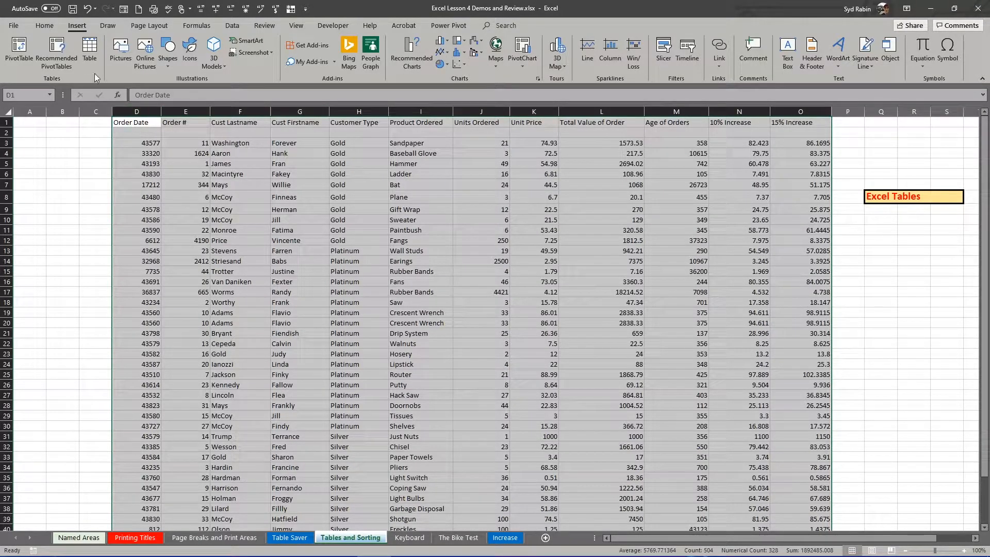
{"action": "left_click", "coordinate": [91, 49]}
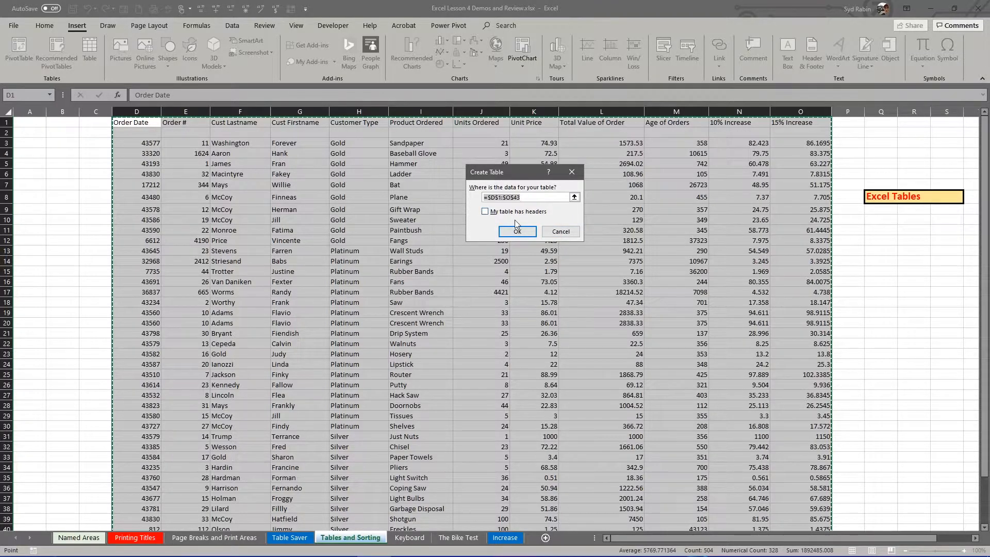
{"action": "left_click", "coordinate": [561, 231]}
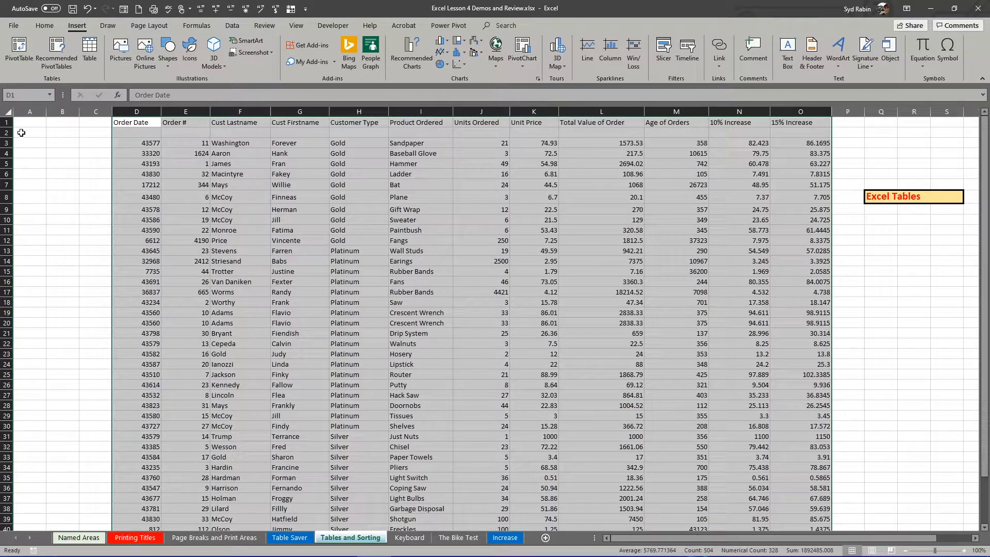
Delete the blank row 2 between the headers and the order data.
{"action": "right_click", "coordinate": [4, 132]}
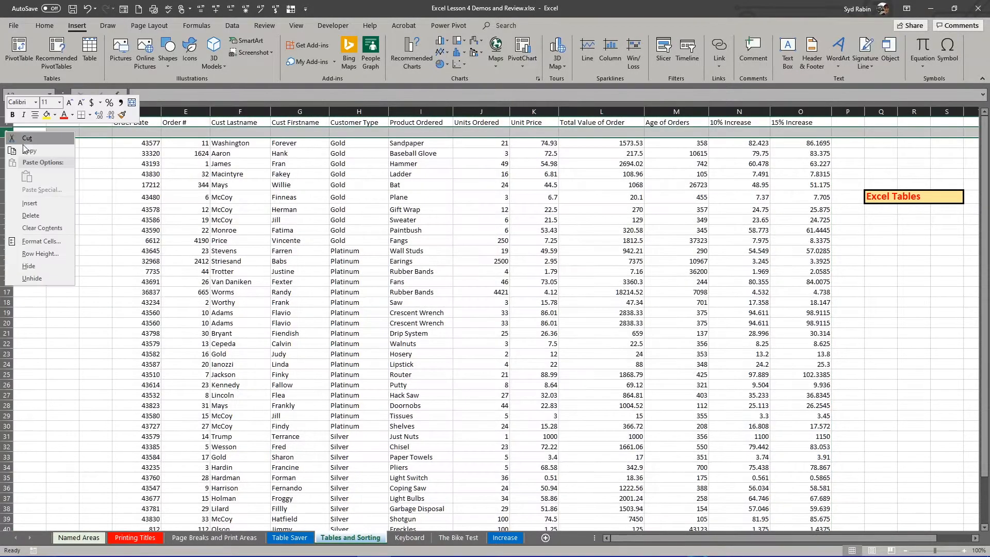
{"action": "left_click", "coordinate": [31, 212]}
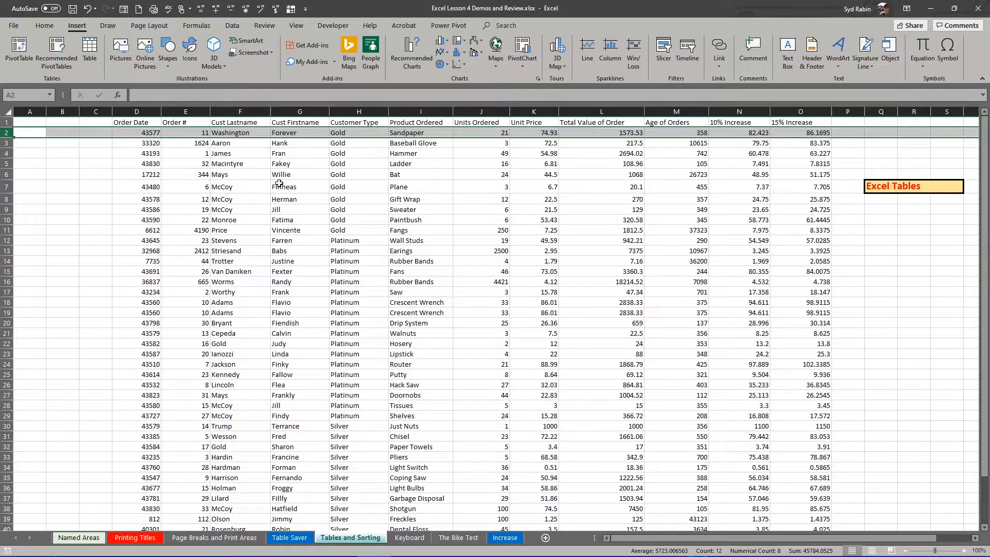
Create a table from the order data range D1:O42, keeping the existing first row as headers.
{"action": "left_click", "coordinate": [90, 51]}
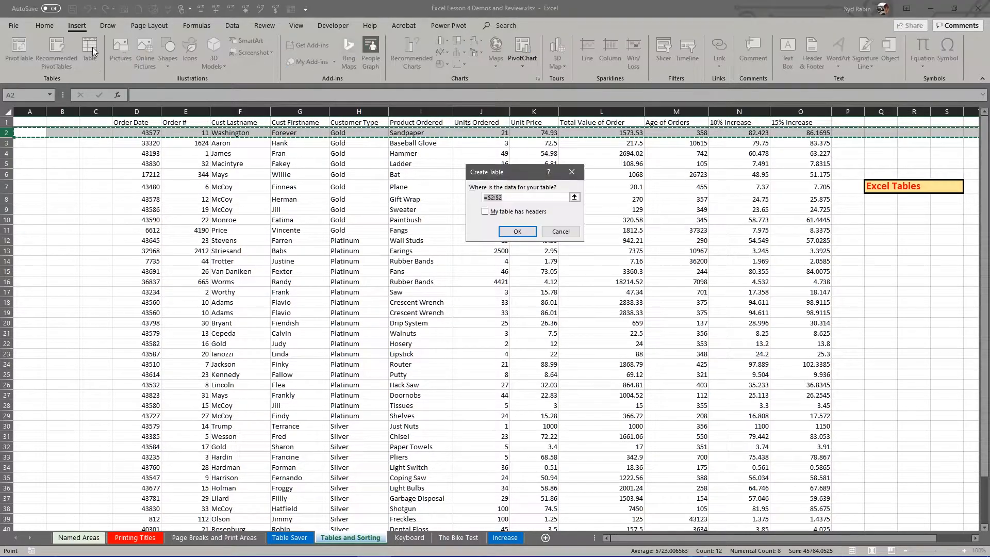
{"action": "left_click", "coordinate": [547, 233]}
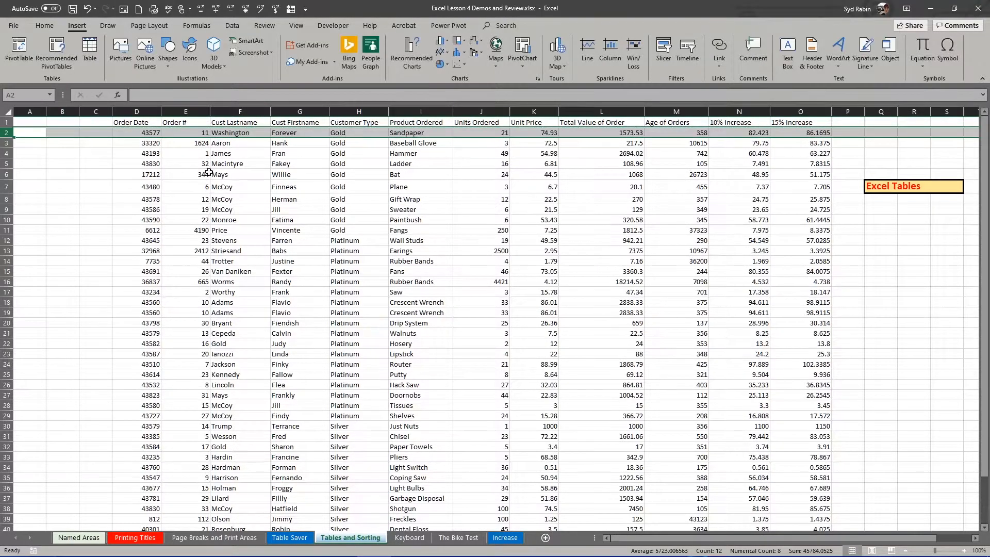
{"action": "left_click", "coordinate": [204, 175]}
{"action": "left_click", "coordinate": [91, 45]}
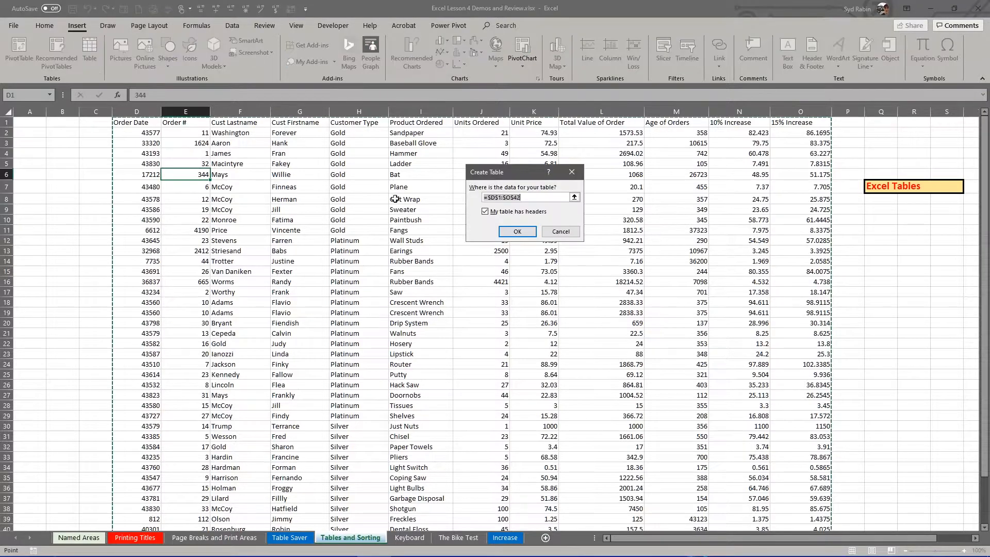
{"action": "left_click", "coordinate": [513, 230]}
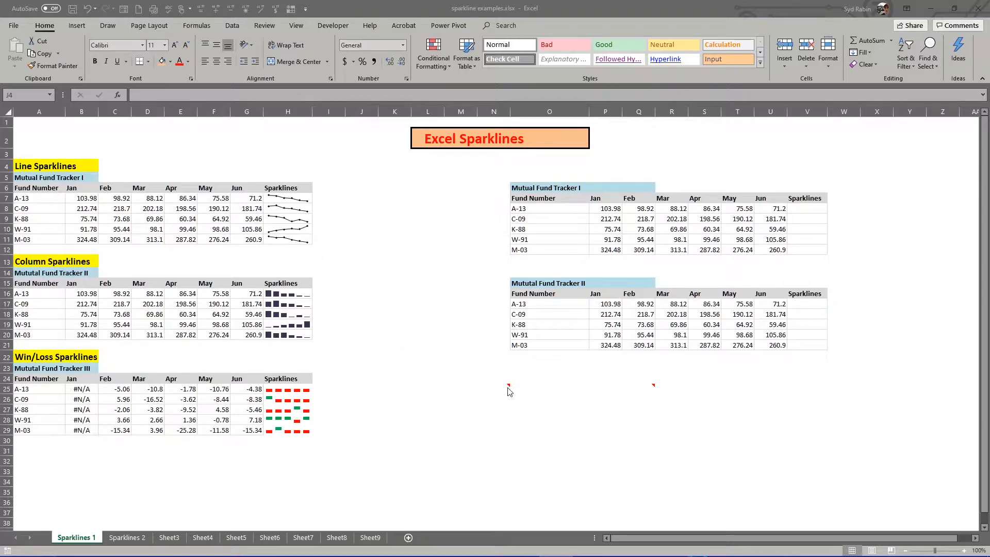
Read the sparkline note at N25 and examine the line and column sparkline examples for Mutual Fund Trackers I and II.
{"action": "mouse_move", "coordinate": [508, 386]}
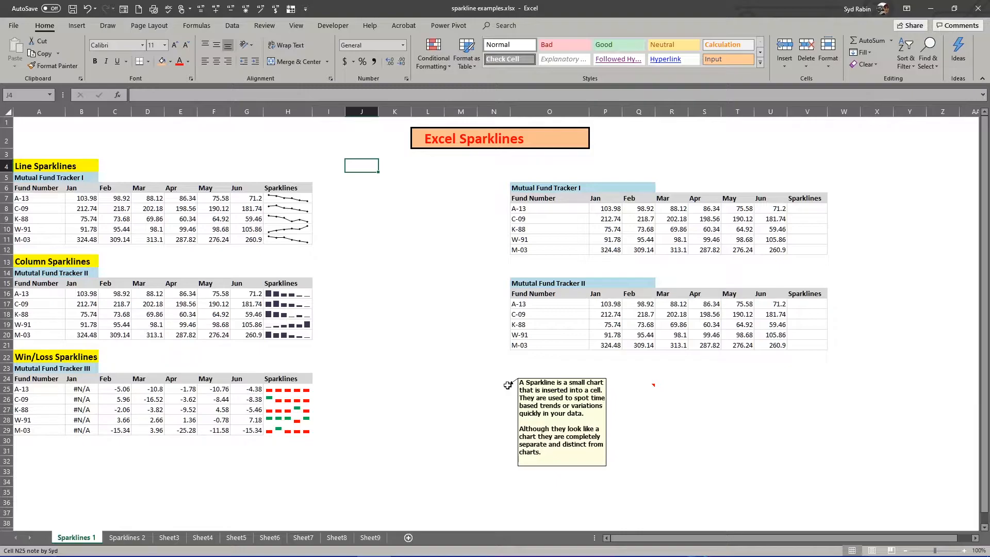
{"action": "left_click", "coordinate": [653, 388]}
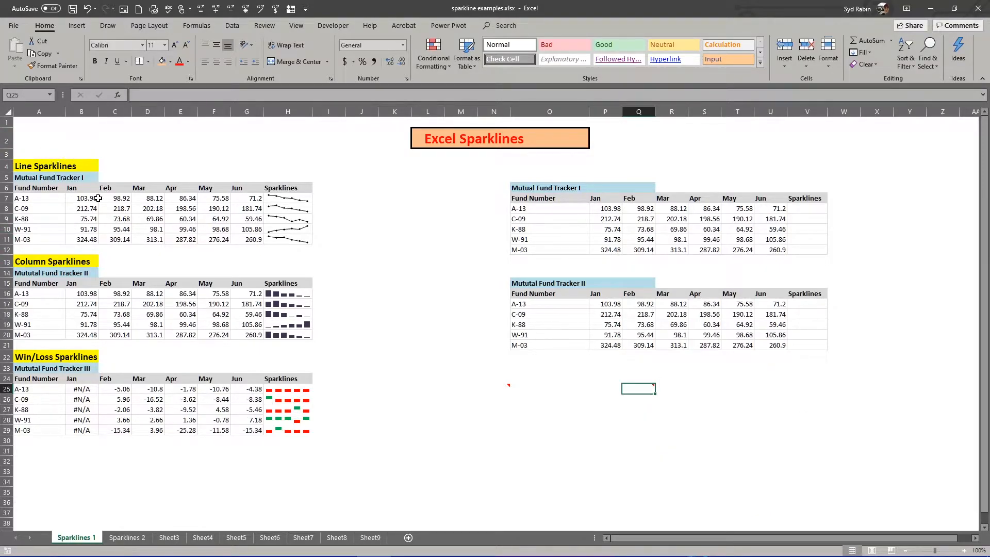
{"action": "left_click_drag", "start_coordinate": [30, 166], "coordinate": [297, 241]}
{"action": "left_click", "coordinate": [351, 217]}
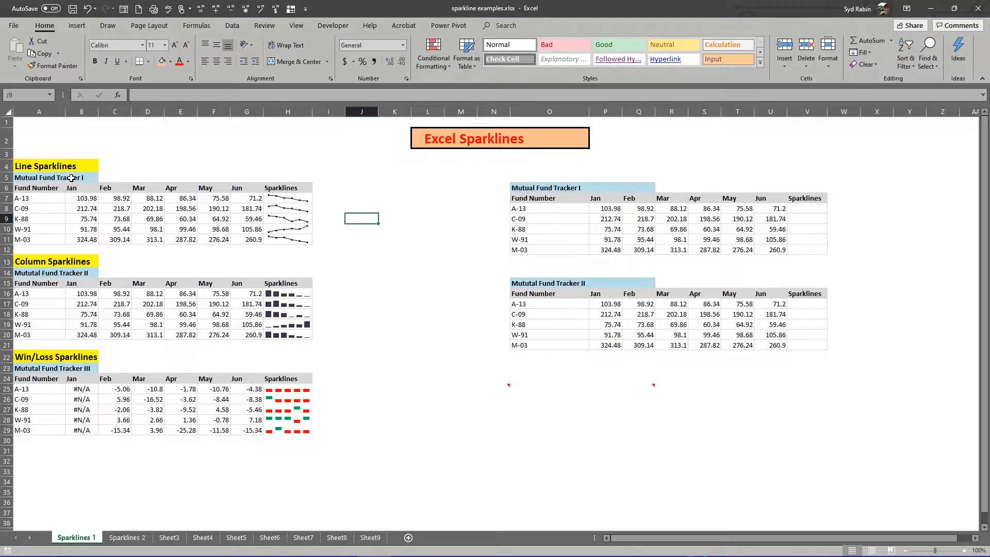
{"action": "left_click_drag", "start_coordinate": [23, 199], "coordinate": [24, 240]}
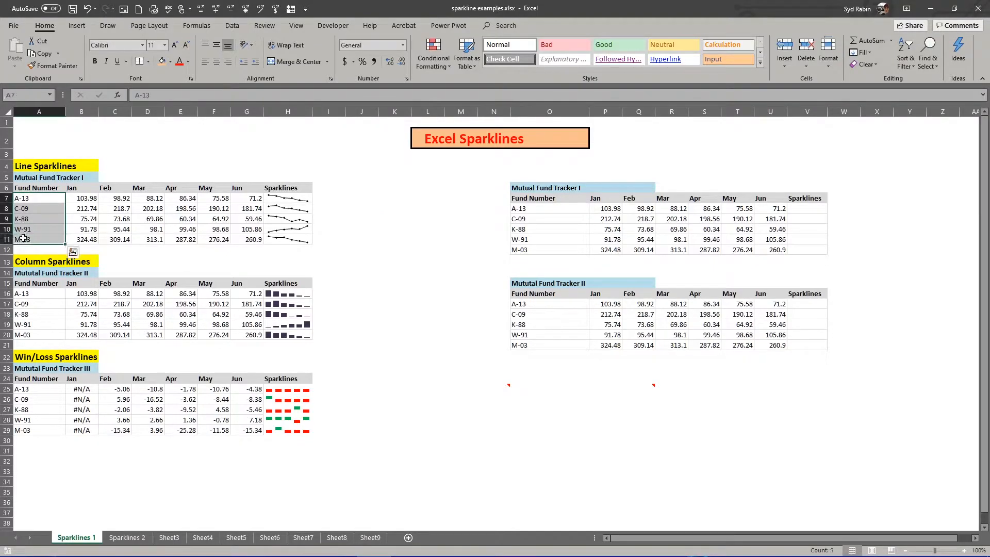
{"action": "left_click_drag", "start_coordinate": [69, 188], "coordinate": [243, 240]}
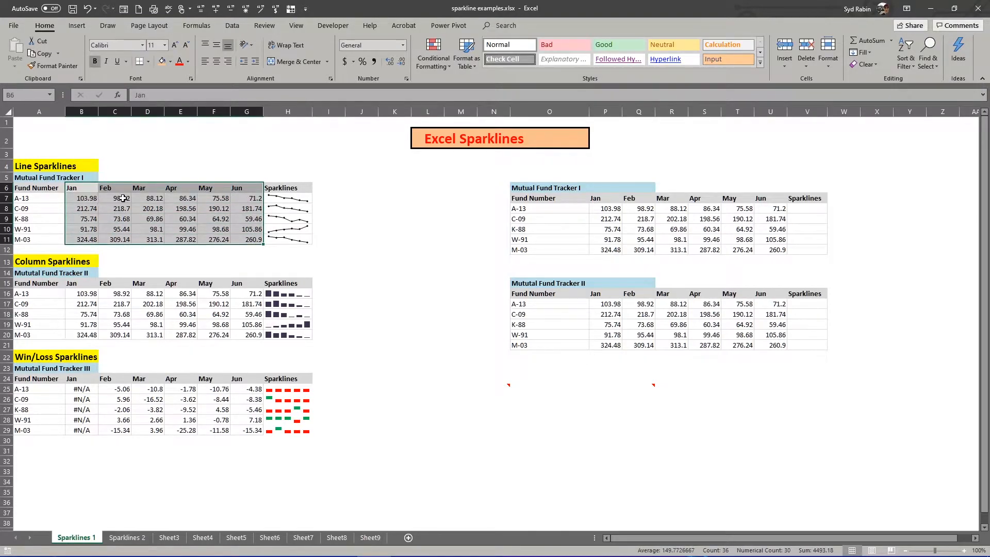
{"action": "left_click", "coordinate": [159, 166]}
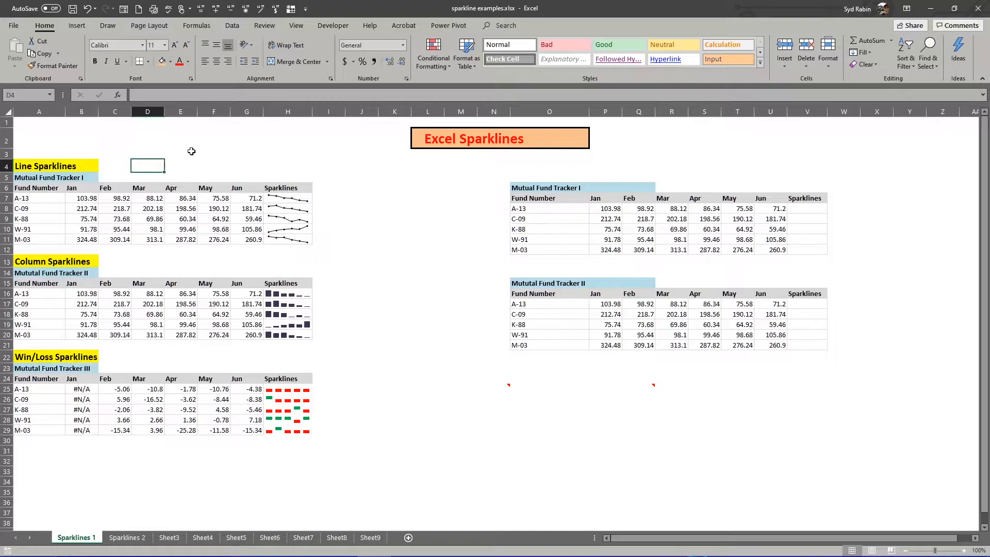
{"action": "left_click_drag", "start_coordinate": [284, 197], "coordinate": [284, 239]}
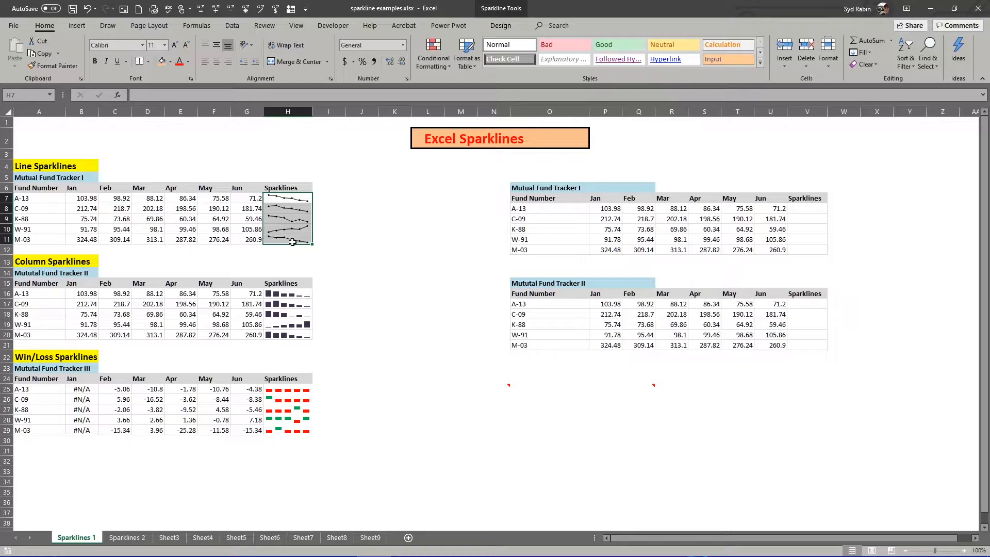
{"action": "left_click", "coordinate": [349, 242]}
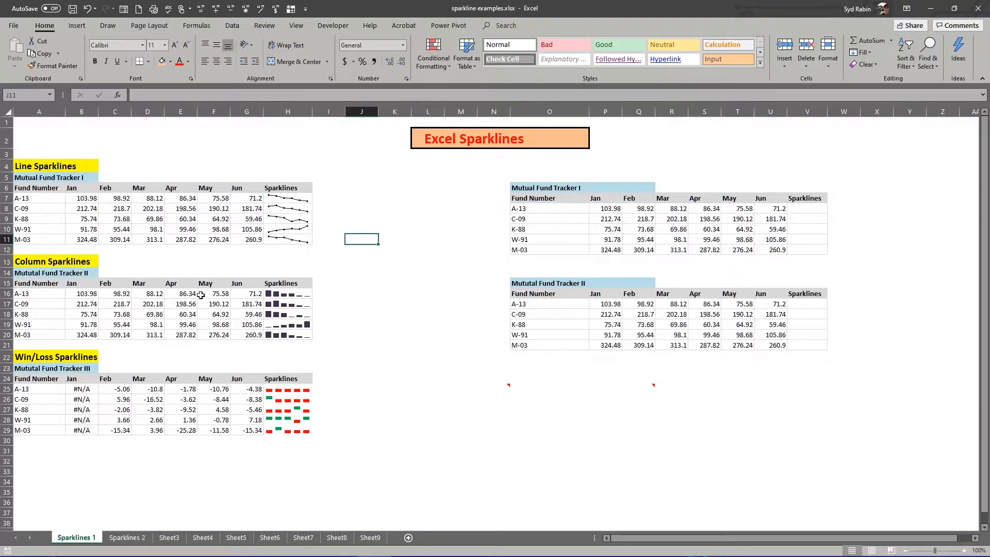
{"action": "left_click_drag", "start_coordinate": [272, 294], "coordinate": [295, 333]}
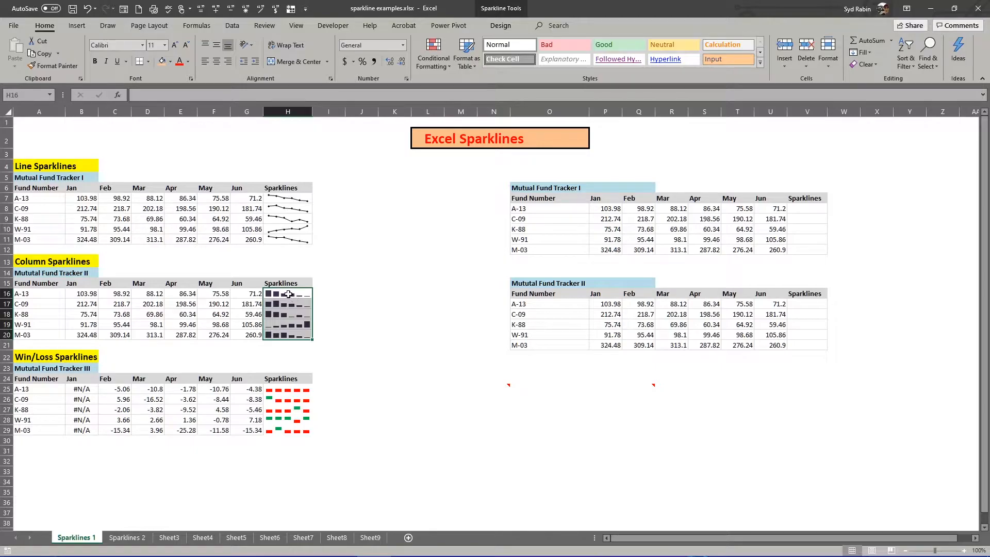
{"action": "left_click", "coordinate": [298, 263]}
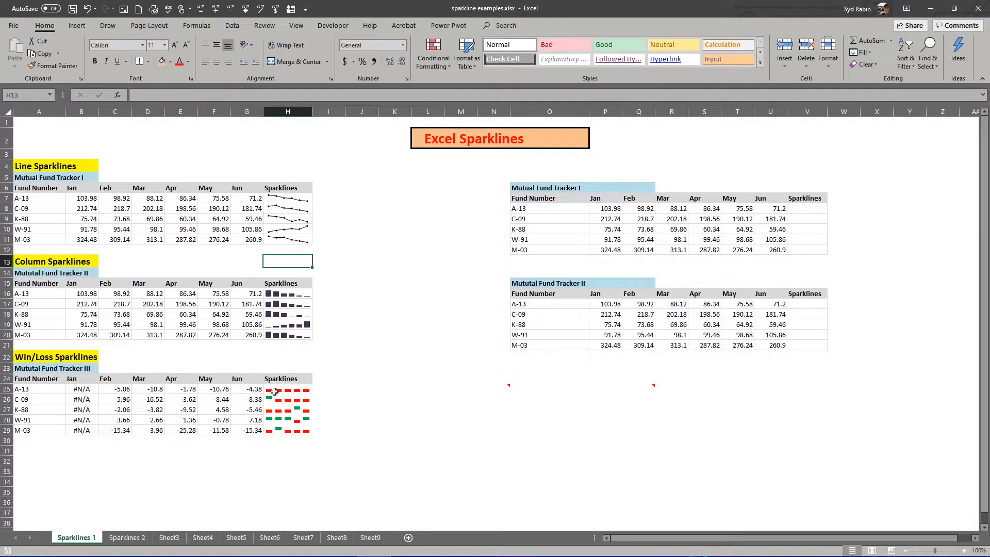
Examine the difference formulas for fund A-13 in the Win/Loss table against its monthly values in row 16.
{"action": "left_click", "coordinate": [160, 391]}
{"action": "left_click", "coordinate": [194, 393]}
{"action": "left_click", "coordinate": [221, 390]}
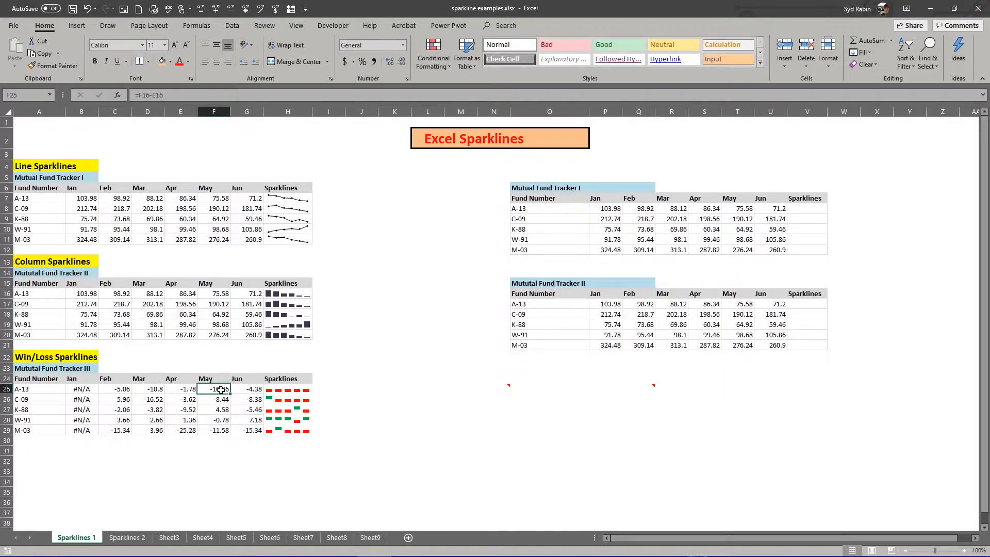
{"action": "left_click", "coordinate": [179, 391]}
{"action": "left_click", "coordinate": [147, 389]}
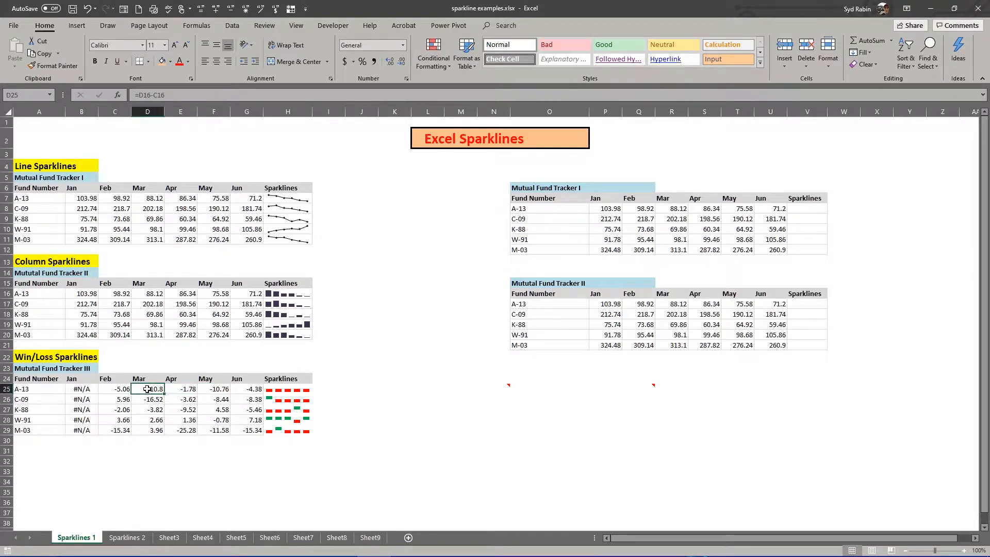
{"action": "left_click", "coordinate": [189, 394]}
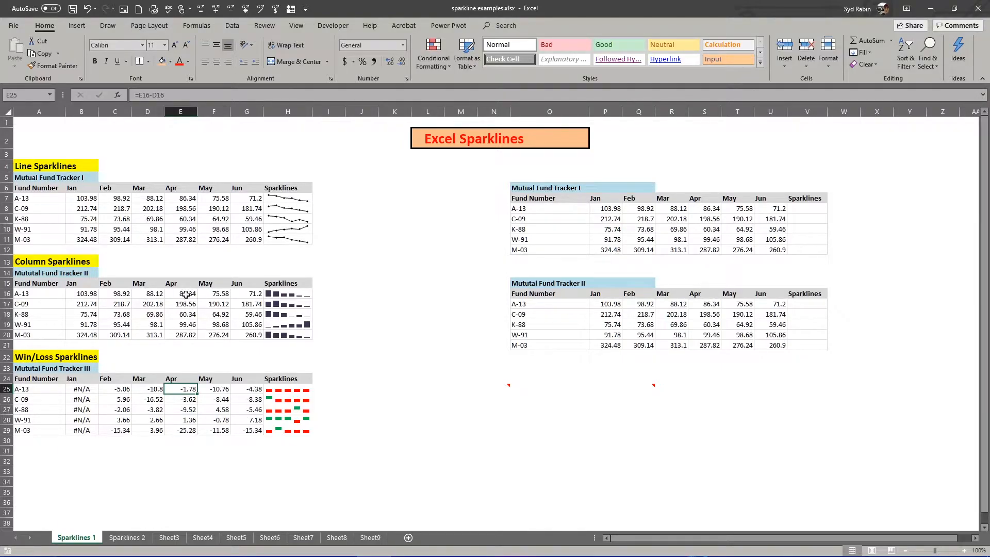
{"action": "left_click", "coordinate": [150, 389]}
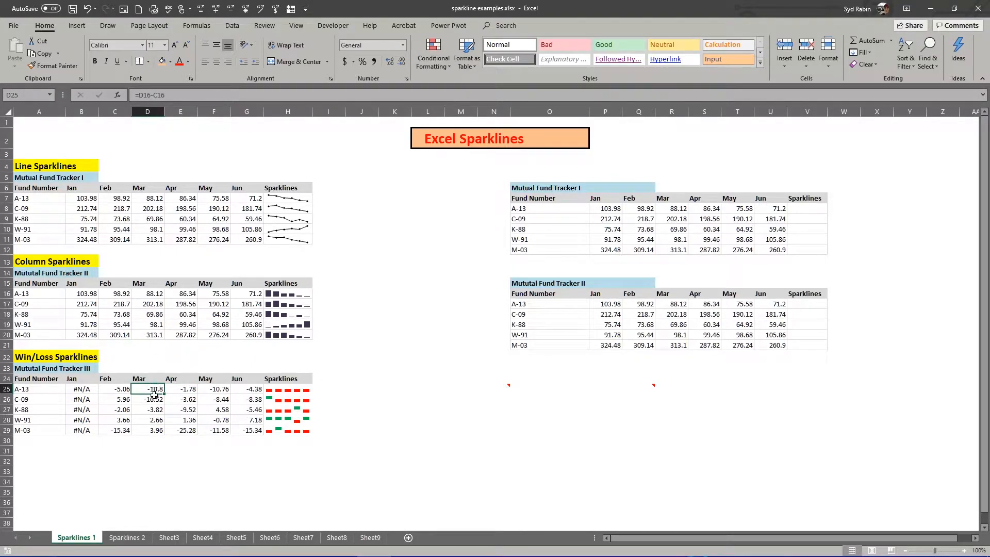
{"action": "left_click", "coordinate": [151, 294]}
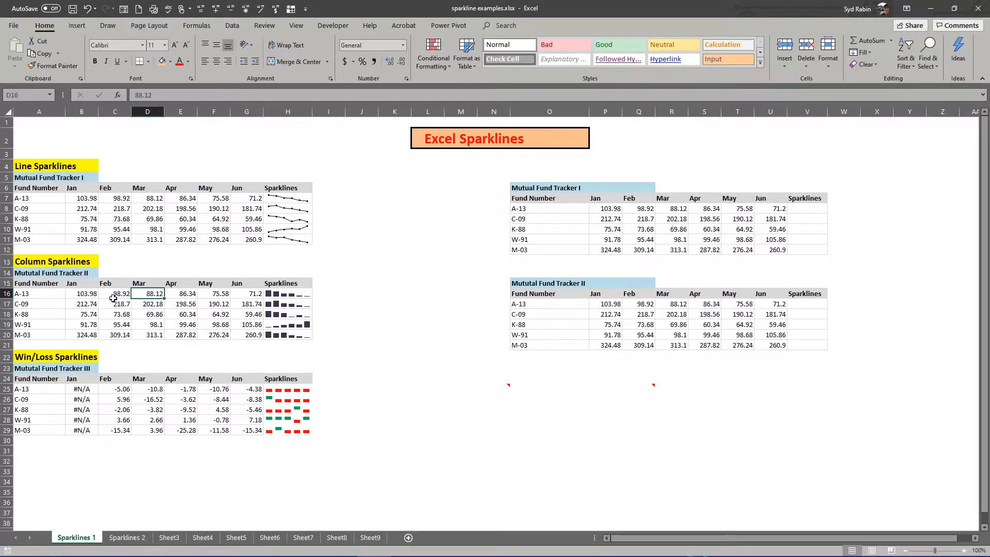
{"action": "left_click", "coordinate": [119, 294]}
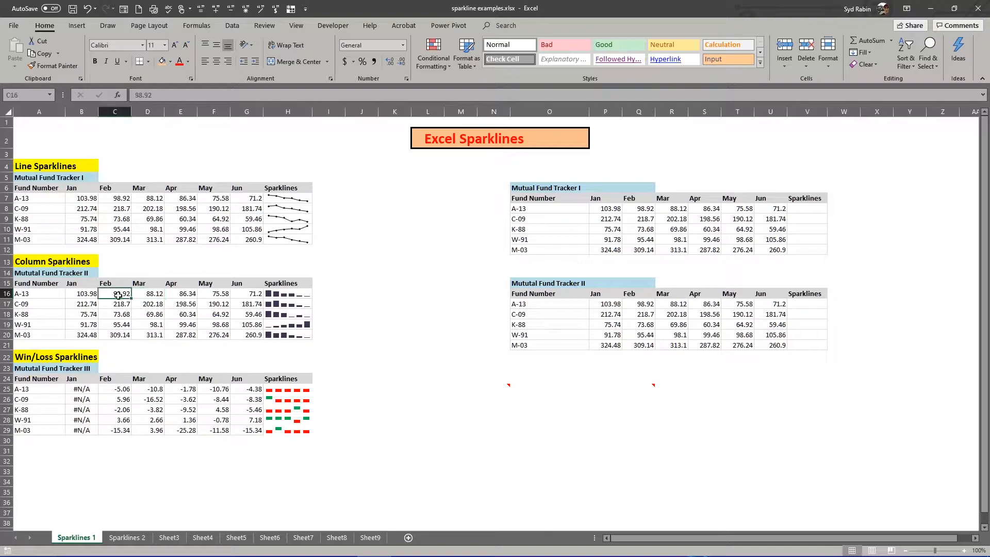
{"action": "left_click", "coordinate": [153, 391]}
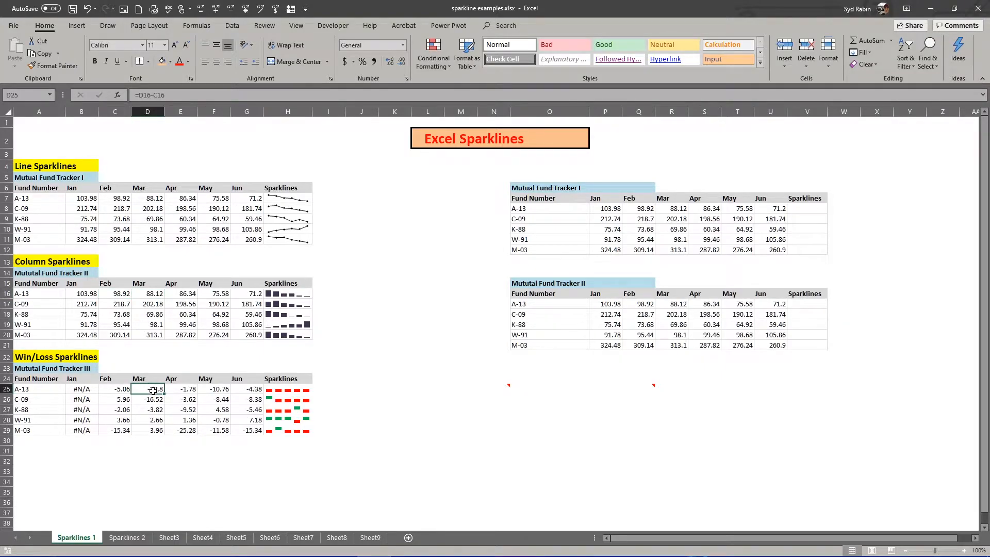
{"action": "left_click", "coordinate": [184, 297]}
{"action": "left_click", "coordinate": [186, 390]}
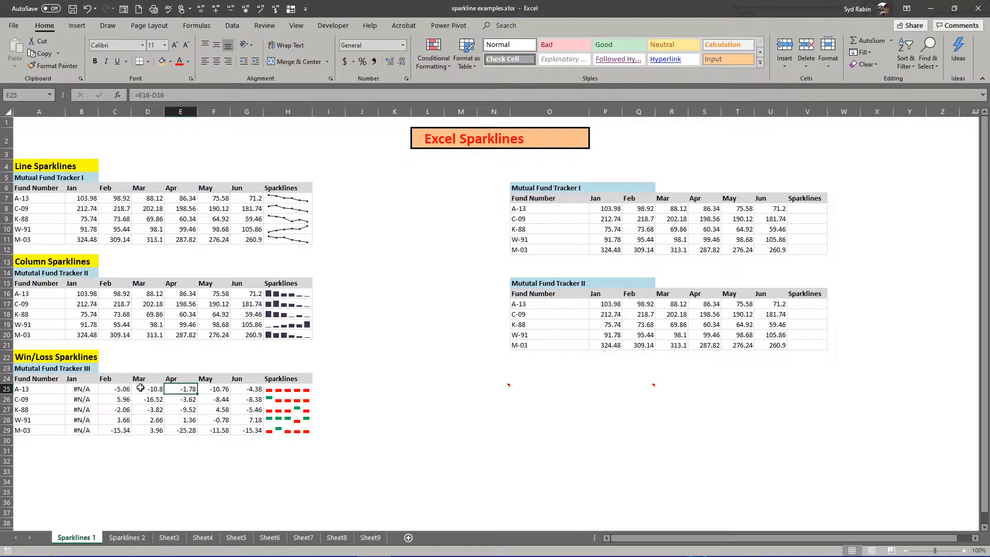
Compare the win/loss sparklines in H25 and H26 with their monthly differences, and inspect the January cells B25:B29.
{"action": "left_click_drag", "start_coordinate": [120, 390], "coordinate": [214, 390]}
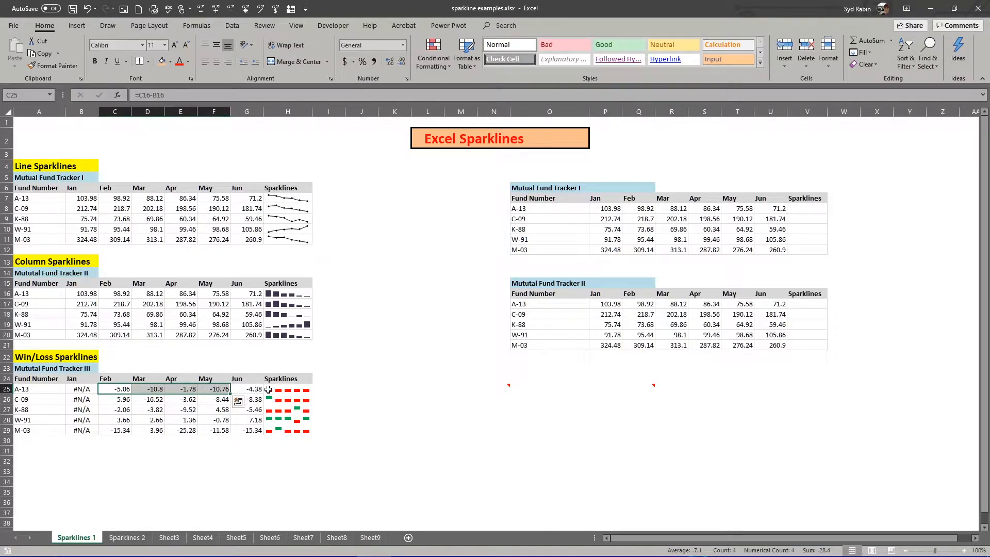
{"action": "left_click", "coordinate": [285, 389]}
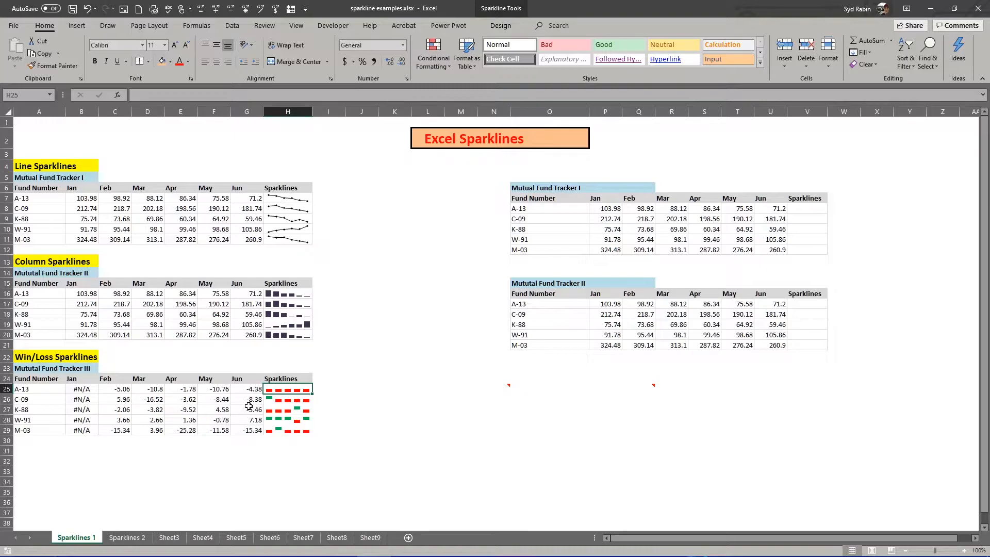
{"action": "left_click", "coordinate": [269, 399]}
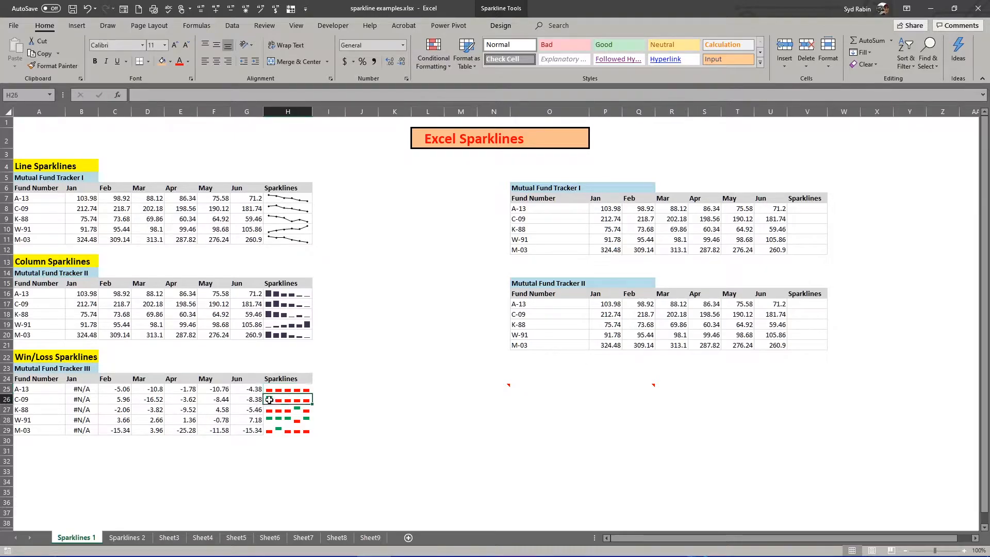
{"action": "left_click", "coordinate": [114, 401]}
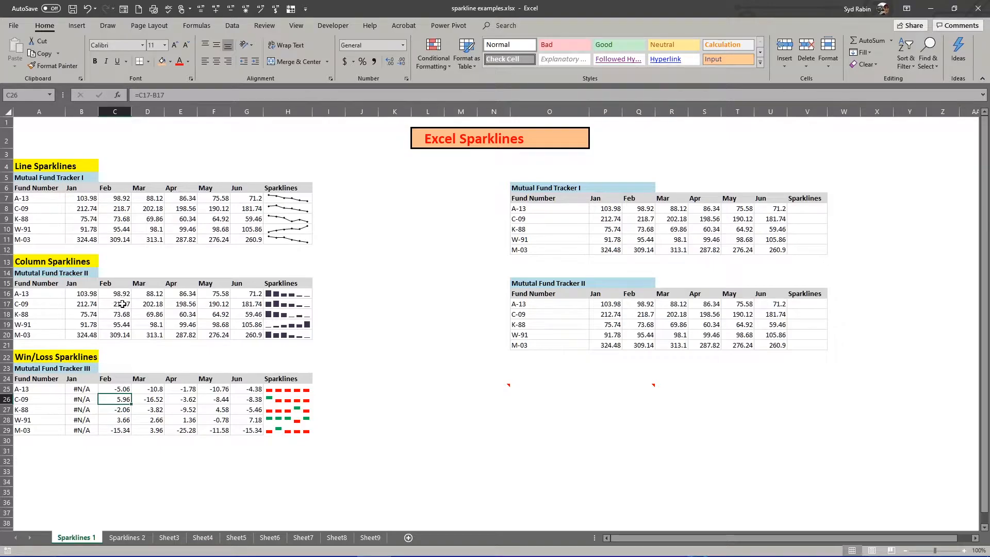
{"action": "left_click_drag", "start_coordinate": [81, 390], "coordinate": [82, 431]}
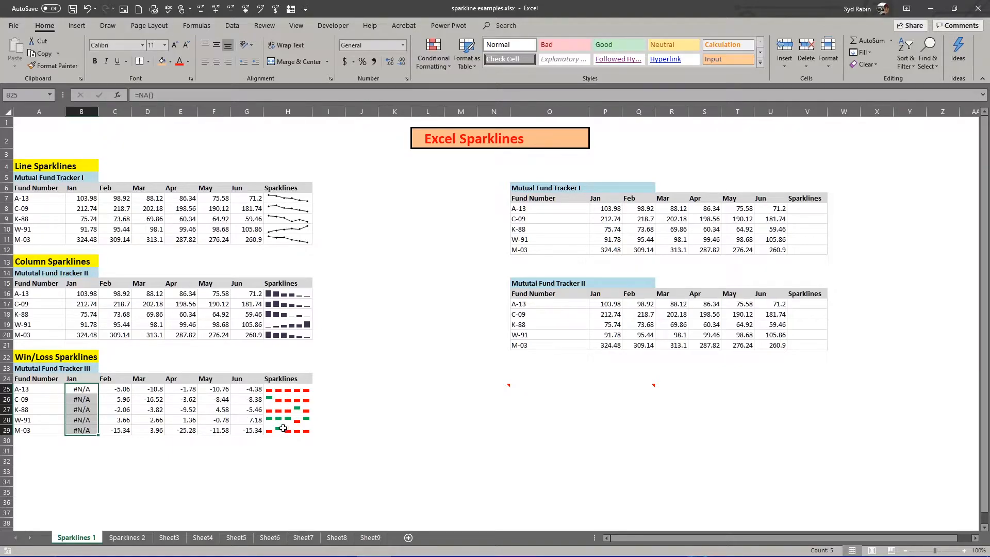
{"action": "left_click", "coordinate": [340, 358]}
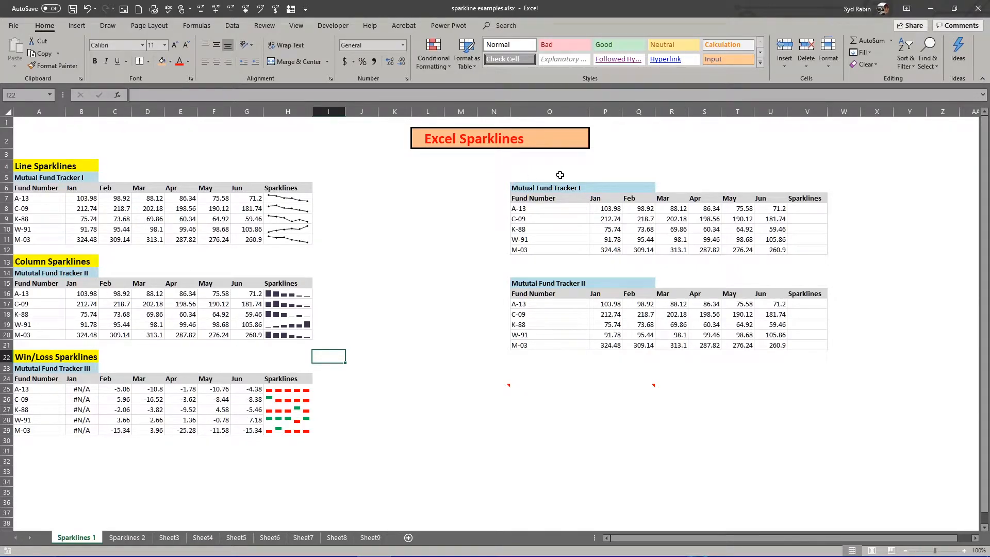
Insert a line sparkline in V8 using data range P8:U8 and fill it down through V12.
{"action": "left_click", "coordinate": [803, 210]}
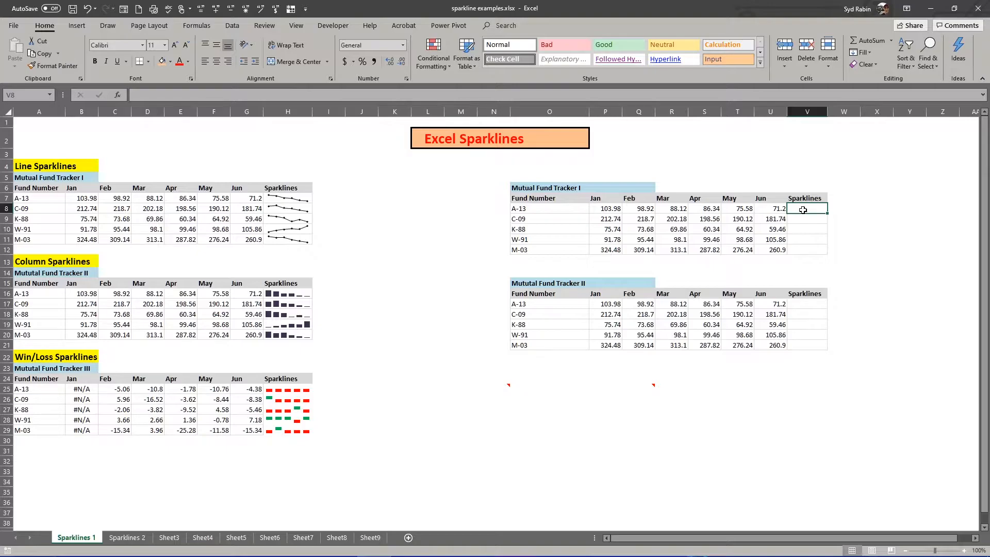
{"action": "left_click", "coordinate": [77, 26]}
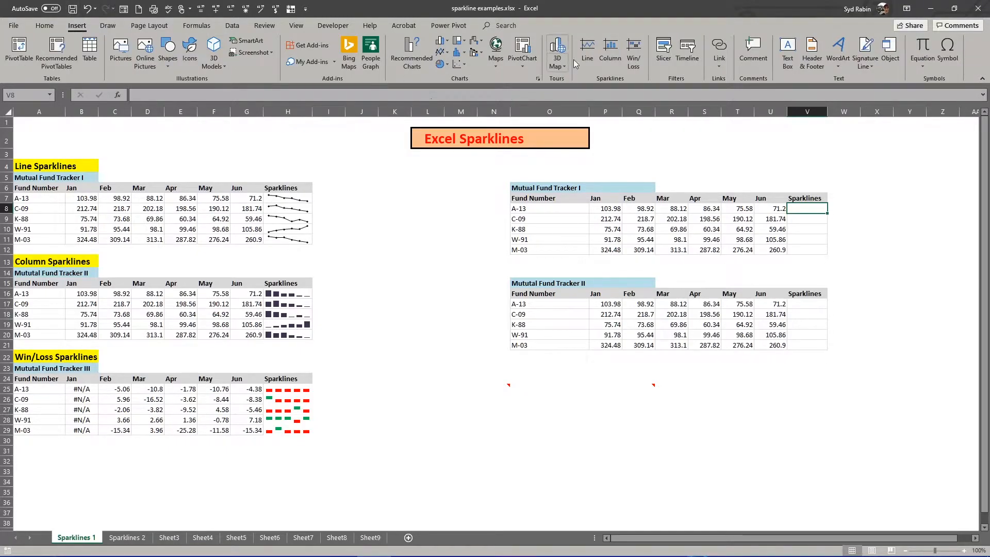
{"action": "left_click", "coordinate": [587, 45]}
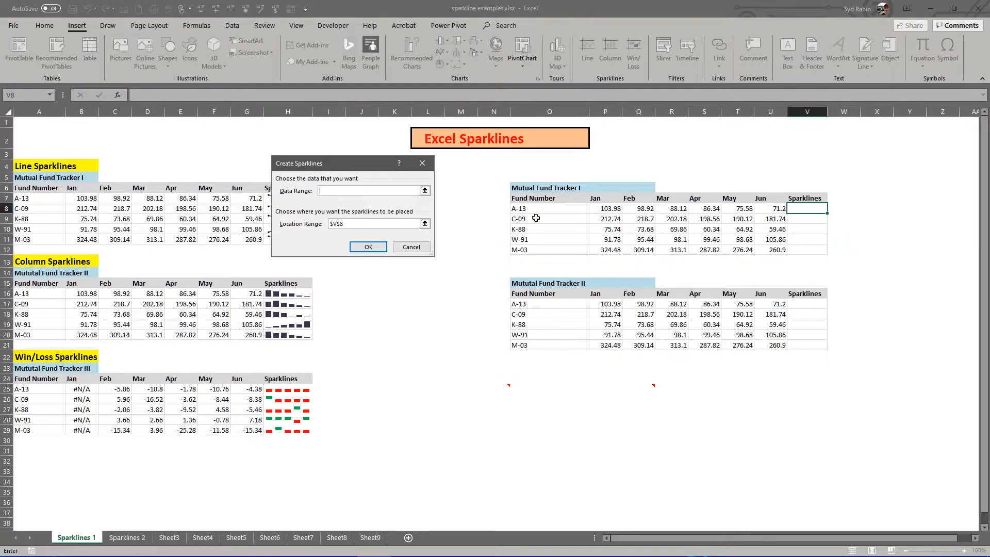
{"action": "left_click_drag", "start_coordinate": [603, 209], "coordinate": [759, 208]}
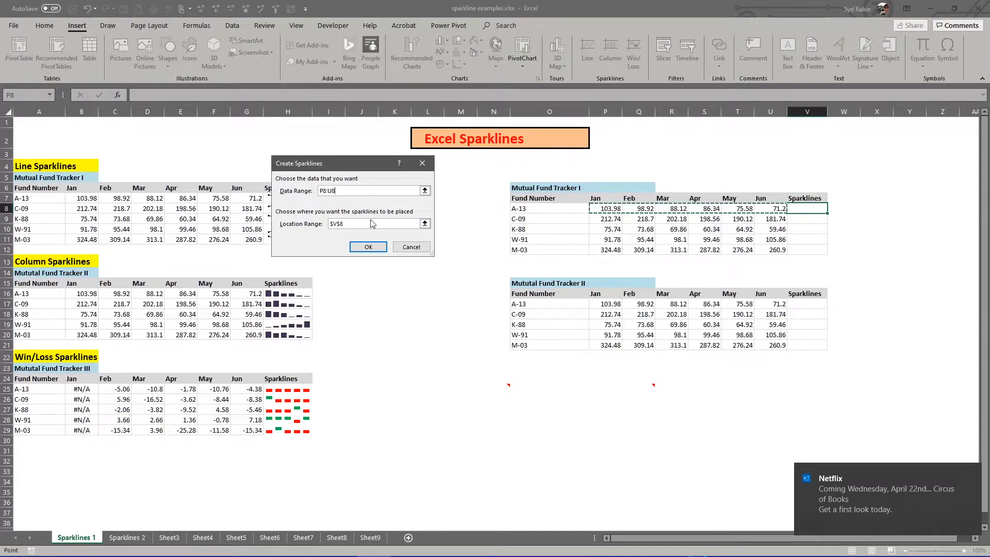
{"action": "left_click", "coordinate": [368, 245]}
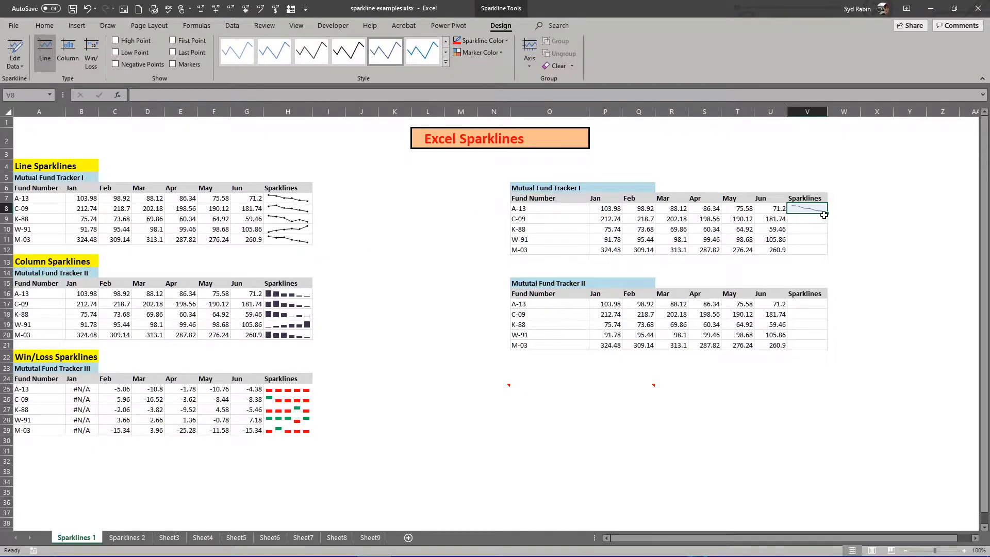
{"action": "left_click_drag", "start_coordinate": [827, 214], "coordinate": [827, 253]}
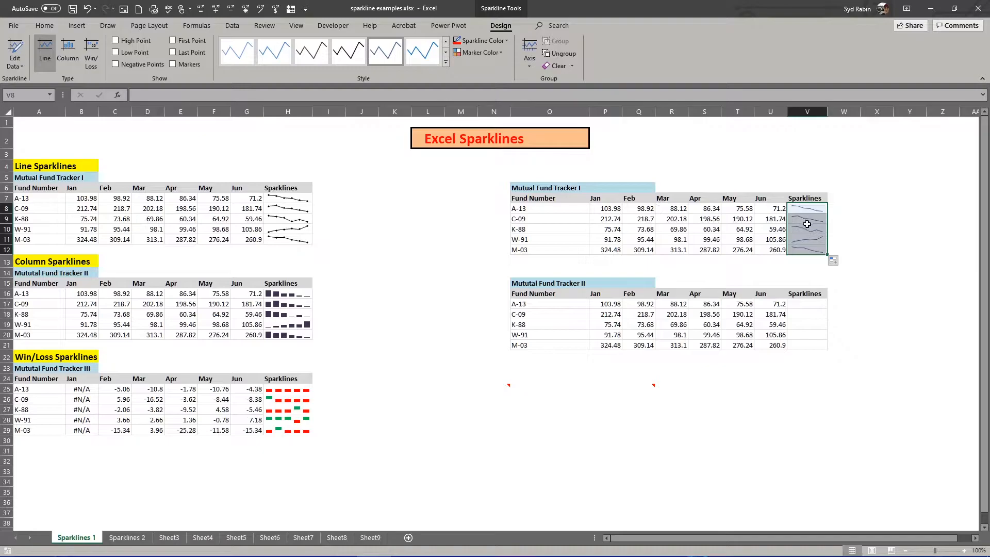
{"action": "left_click", "coordinate": [808, 207]}
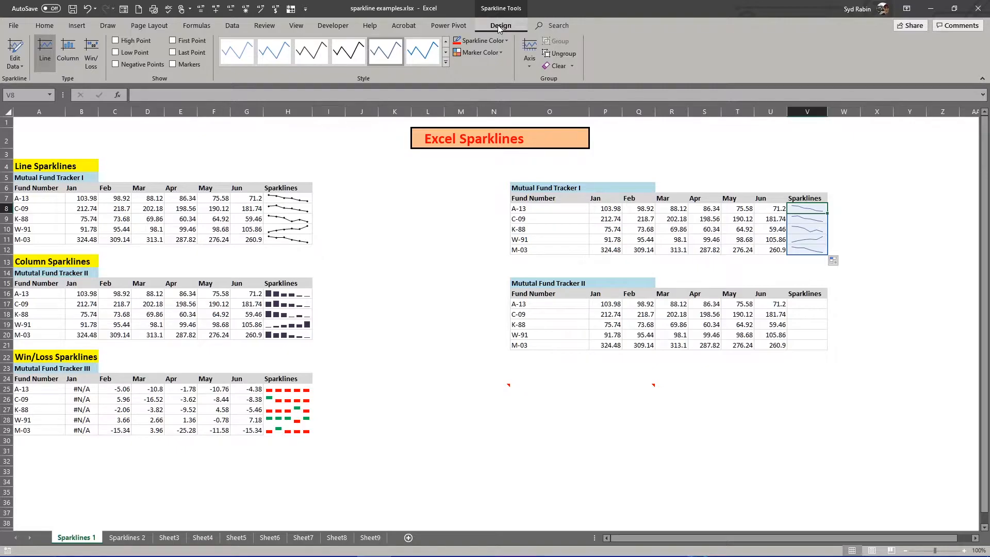
Try several preset styles on the line sparklines in V8:V12, including red, green and teal ones.
{"action": "left_click", "coordinate": [742, 165]}
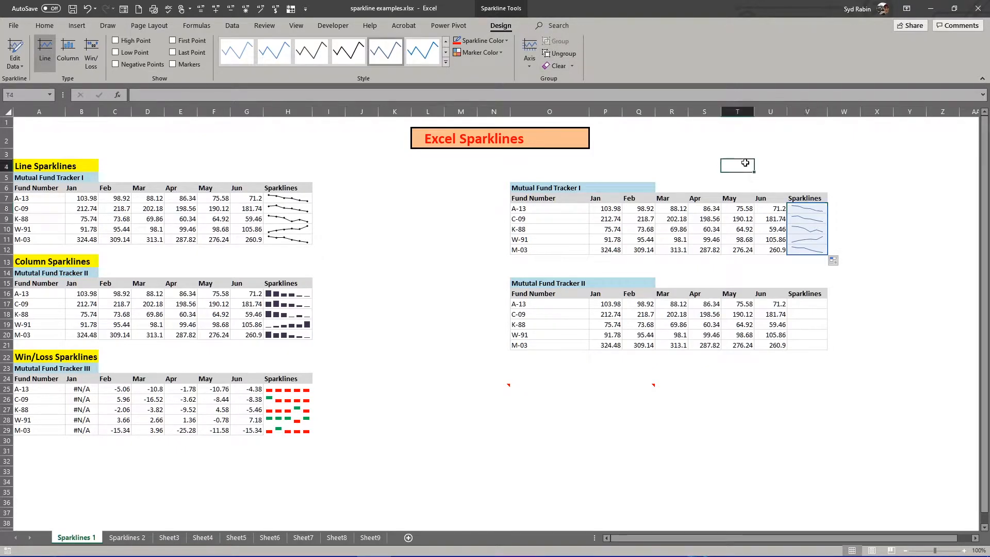
{"action": "left_click", "coordinate": [798, 208]}
{"action": "left_click", "coordinate": [494, 26]}
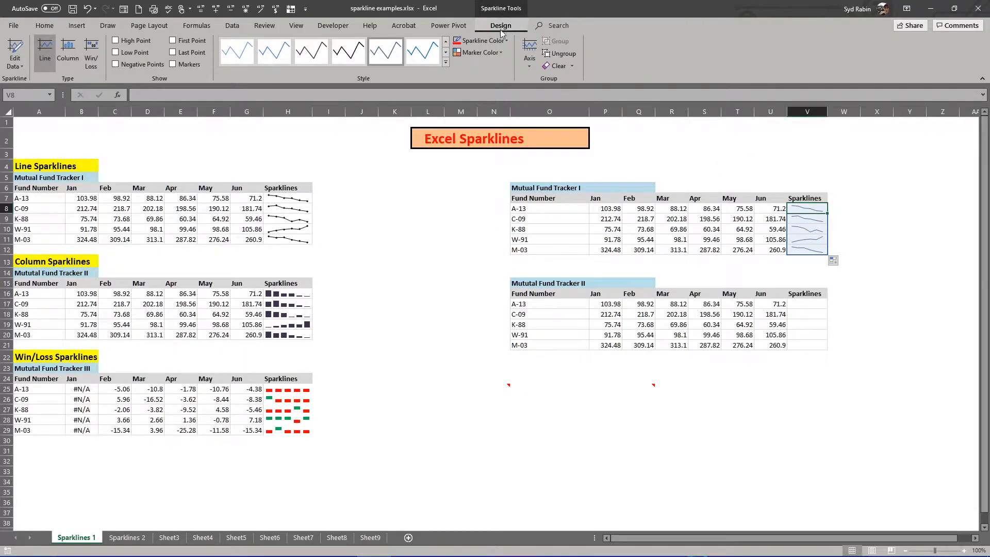
{"action": "left_click", "coordinate": [446, 62]}
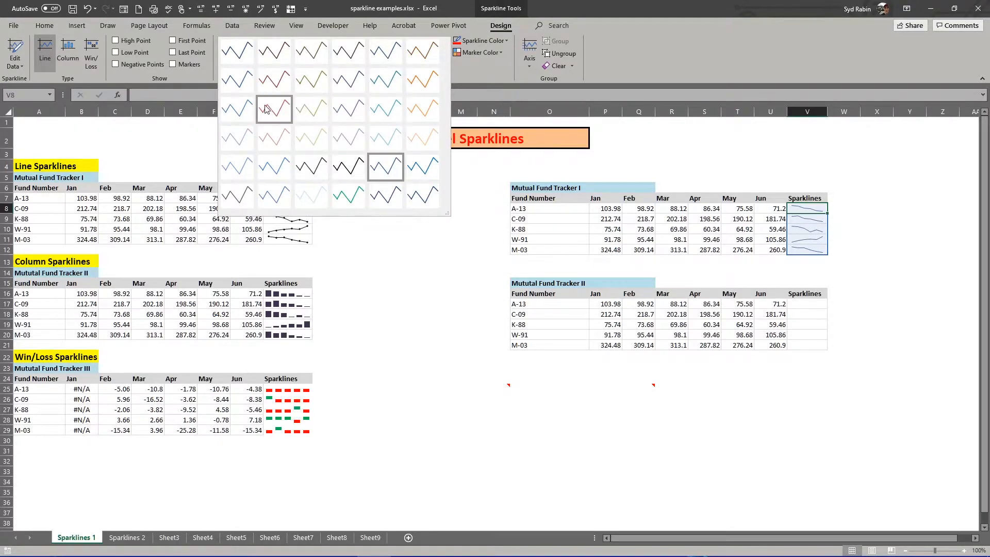
{"action": "left_click", "coordinate": [235, 109]}
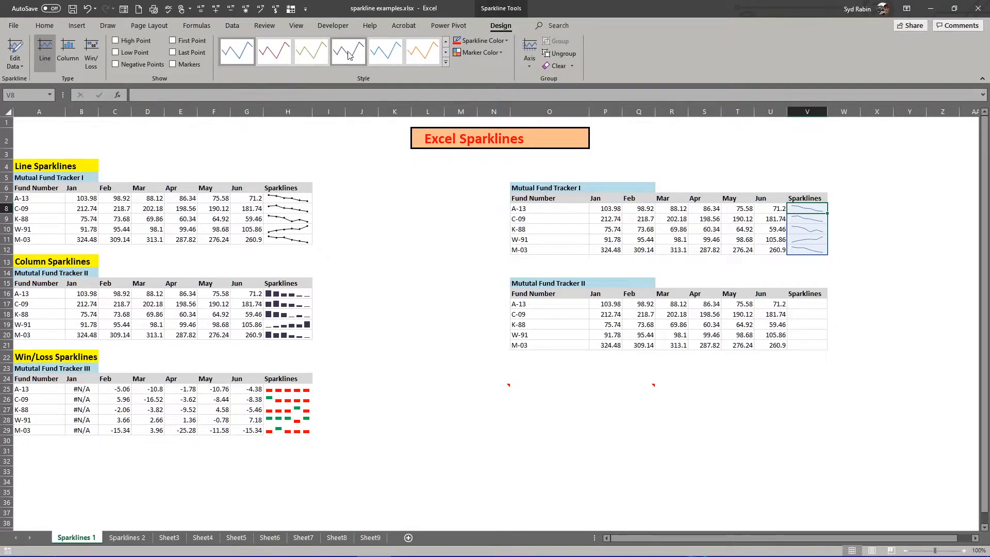
{"action": "left_click", "coordinate": [274, 52]}
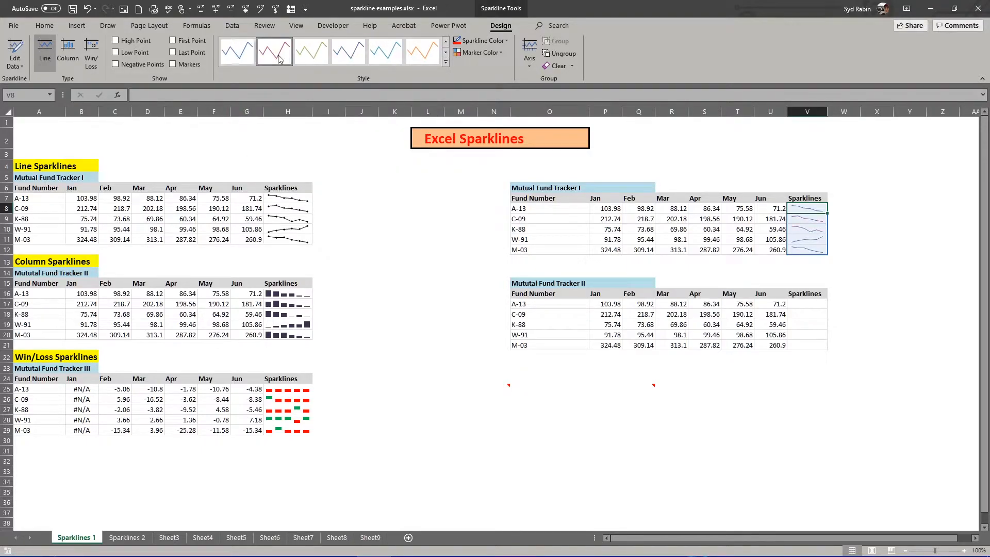
{"action": "left_click", "coordinate": [445, 62]}
{"action": "left_click", "coordinate": [346, 193]}
{"action": "left_click", "coordinate": [348, 52]}
{"action": "left_click", "coordinate": [446, 63]}
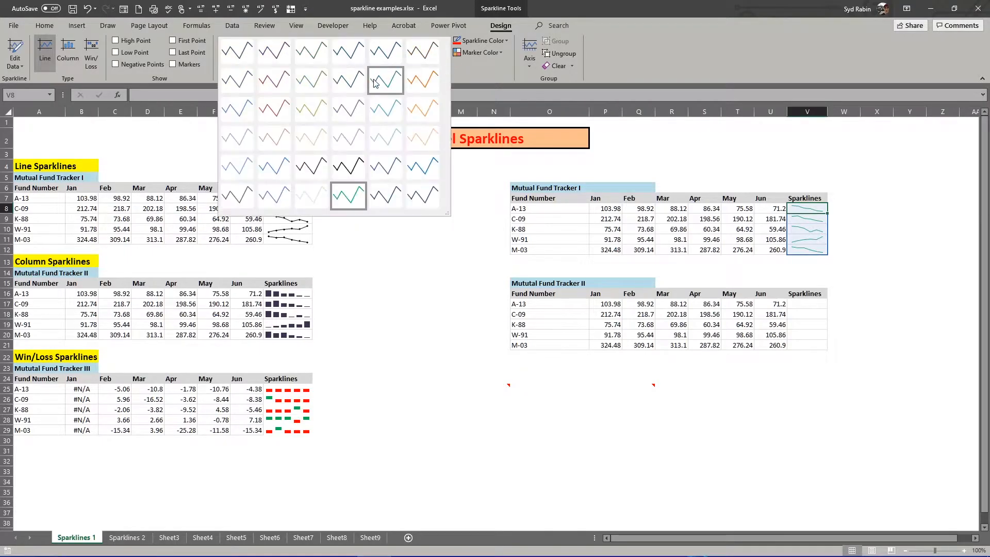
{"action": "left_click", "coordinate": [387, 83]}
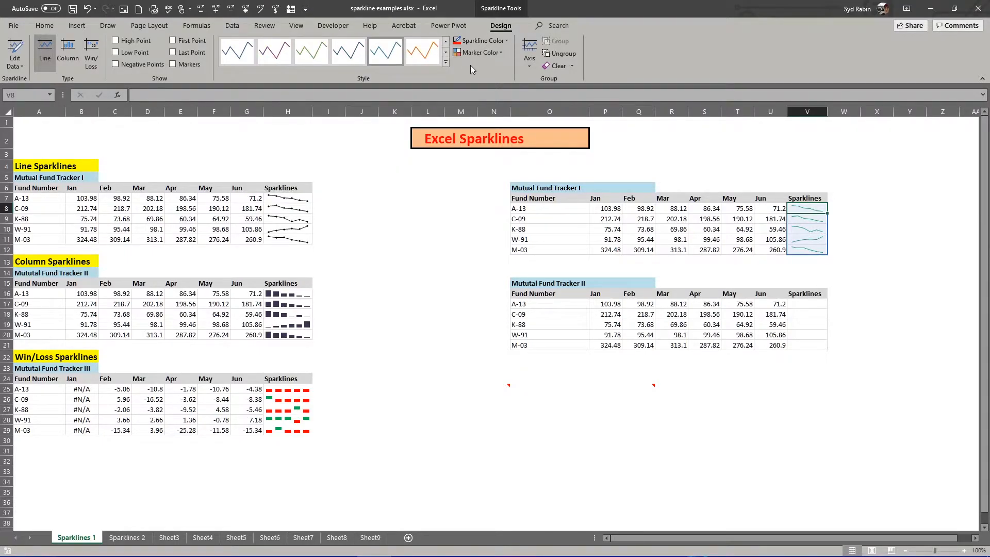
Apply the gallery's first preset, the dark blue style, to the line sparklines in V8:V12 and show their markers.
{"action": "left_click", "coordinate": [446, 63]}
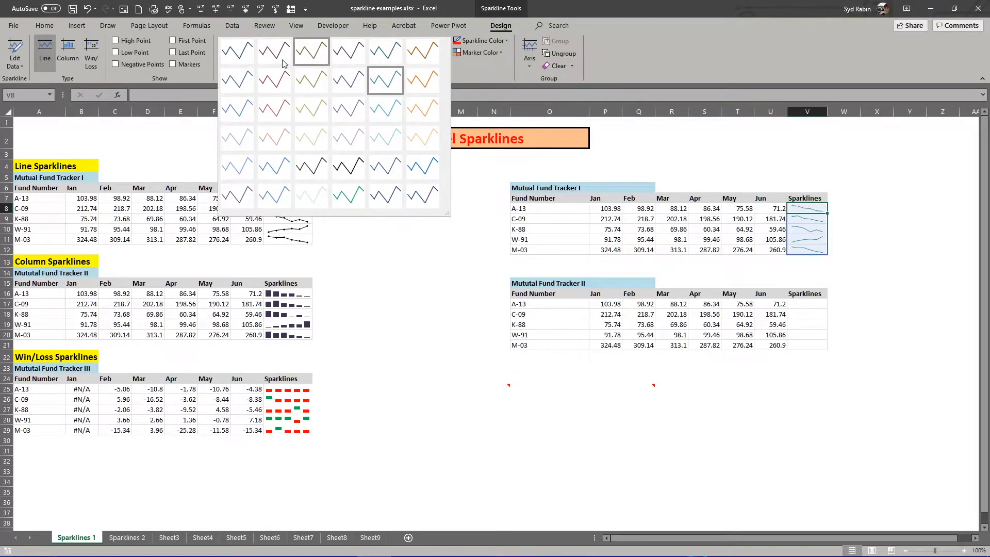
{"action": "left_click", "coordinate": [234, 54]}
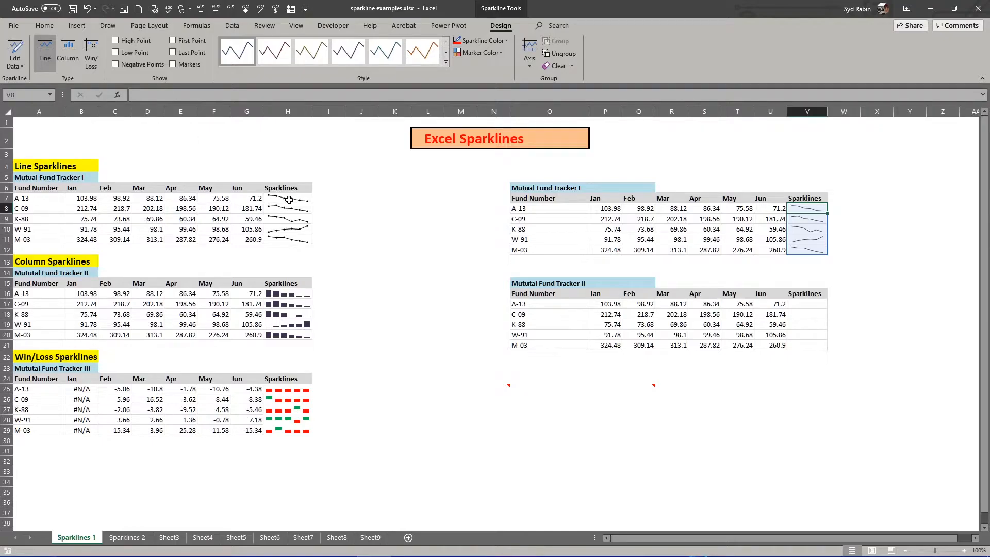
{"action": "left_click", "coordinate": [173, 64]}
{"action": "left_click", "coordinate": [841, 213]}
{"action": "left_click", "coordinate": [808, 210]}
Set the marker colour of the line sparklines in V8:V12 to standard green.
{"action": "left_click", "coordinate": [502, 52]}
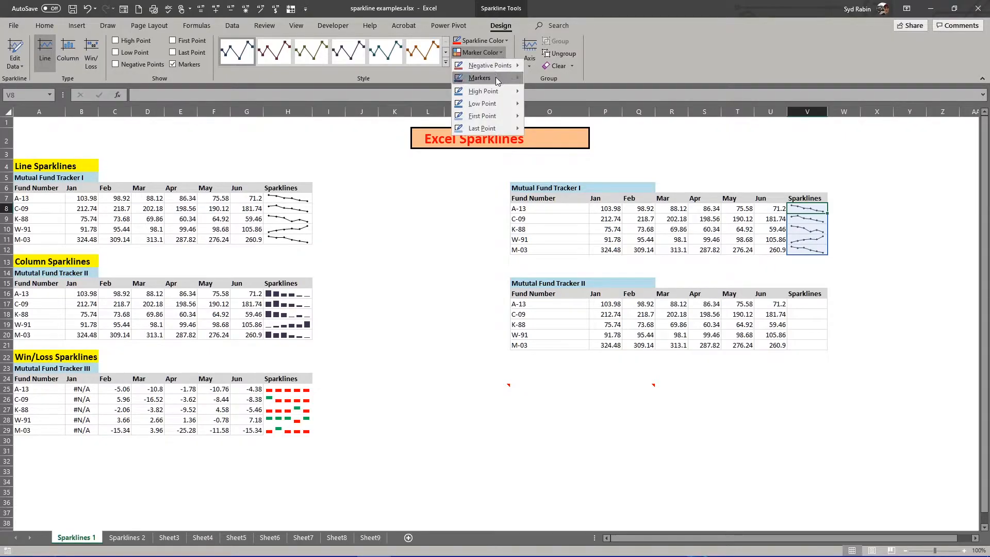
{"action": "mouse_move", "coordinate": [496, 77]}
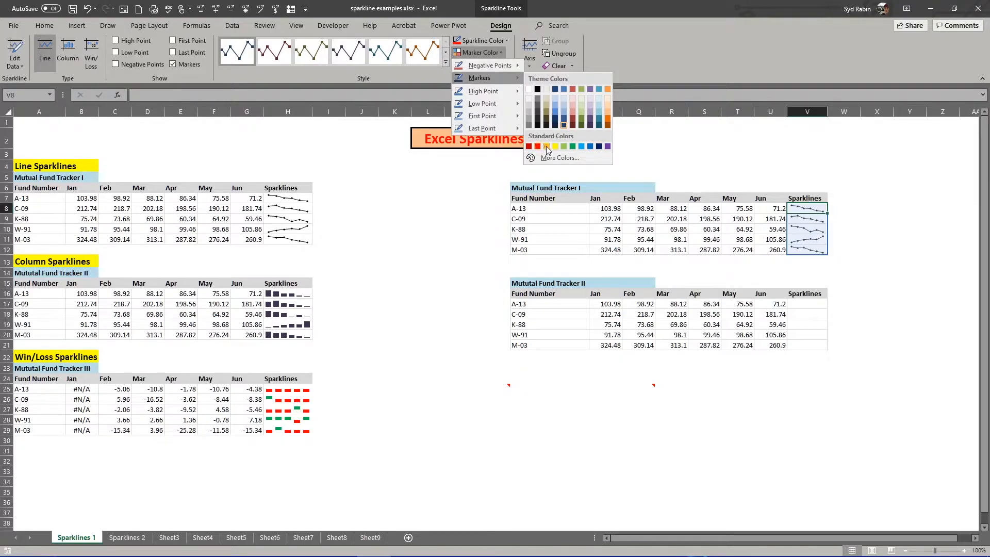
{"action": "left_click", "coordinate": [572, 146]}
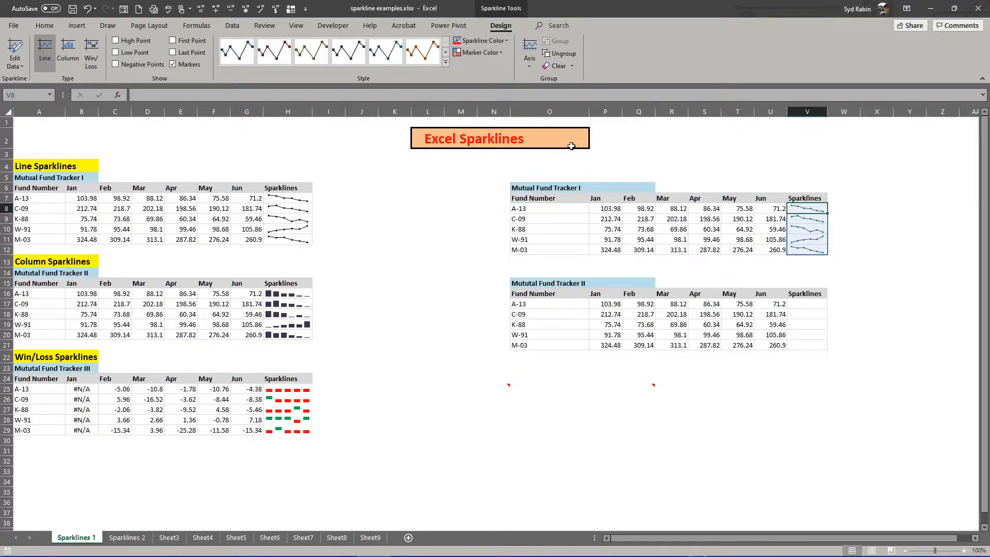
Try red and black as the line colour for the sparklines in V8:V12.
{"action": "left_click", "coordinate": [506, 39]}
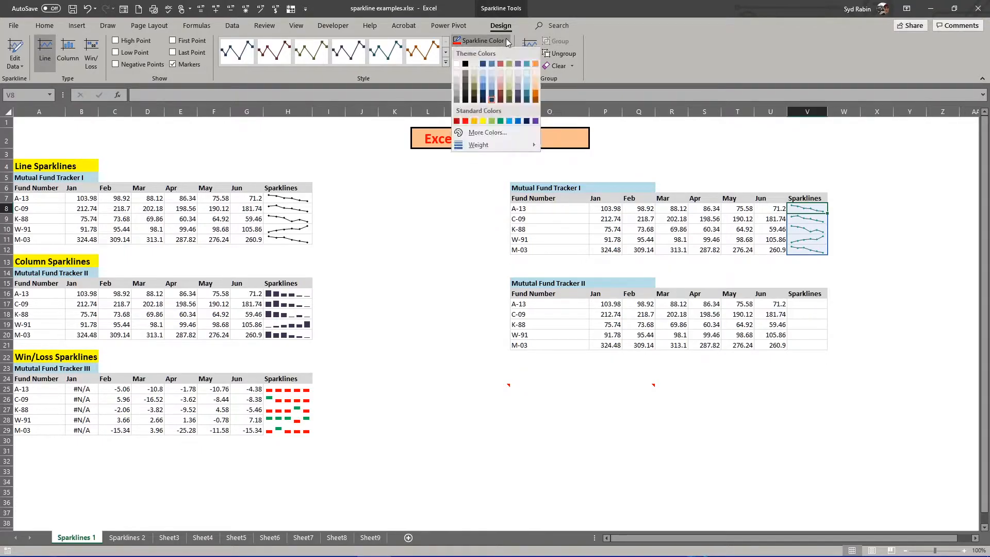
{"action": "left_click", "coordinate": [466, 122]}
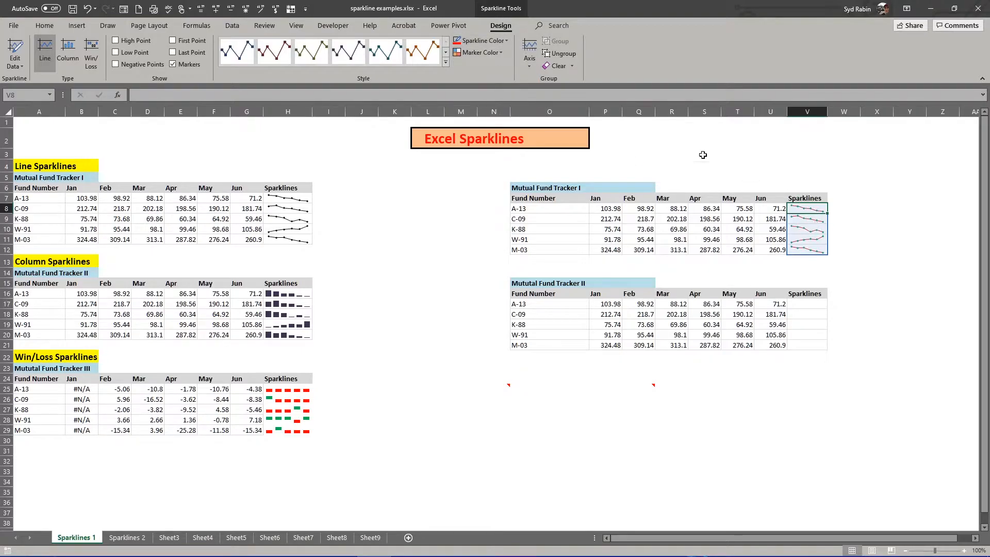
{"action": "left_click", "coordinate": [506, 39]}
{"action": "left_click", "coordinate": [465, 64]}
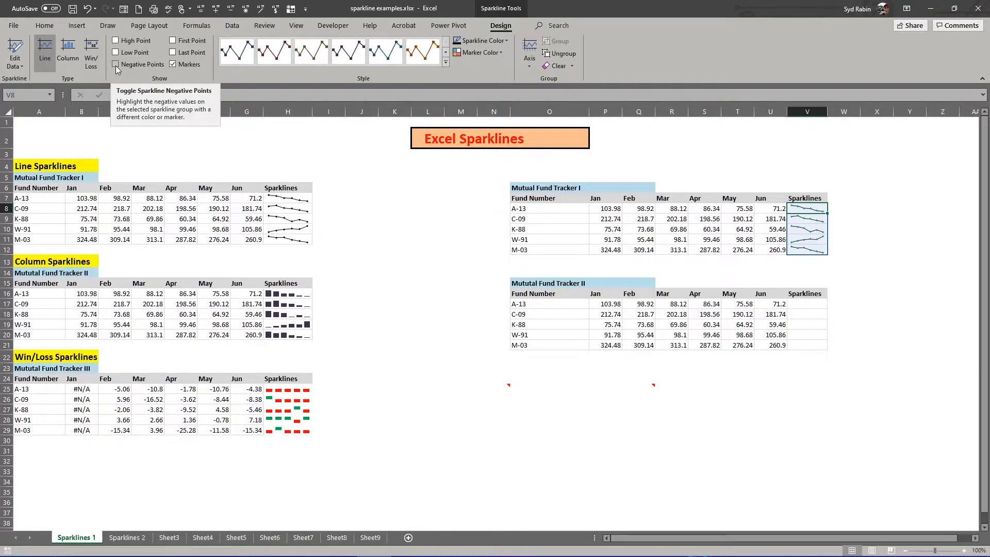
Show the first and last points on the line sparklines and colour the first point light green.
{"action": "left_click", "coordinate": [173, 64]}
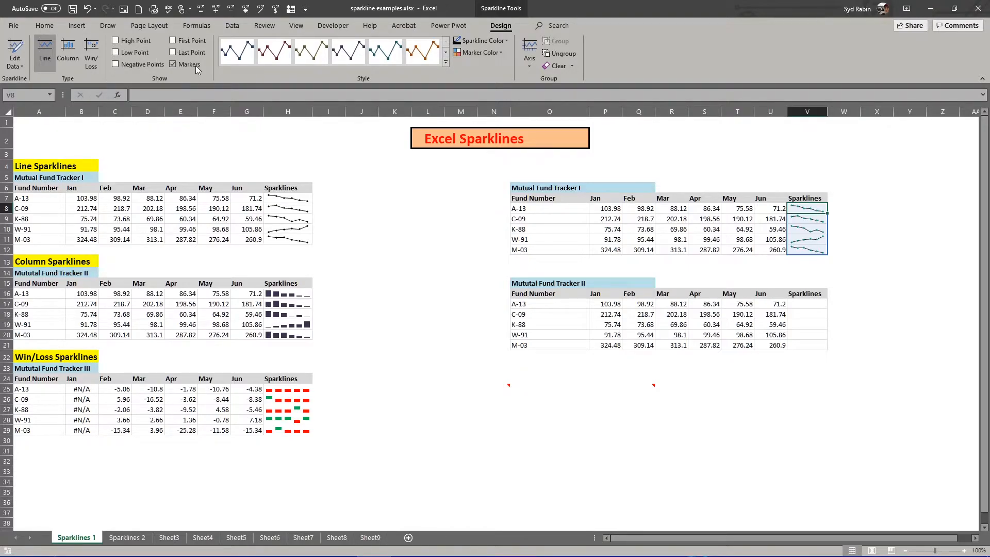
{"action": "left_click", "coordinate": [504, 52]}
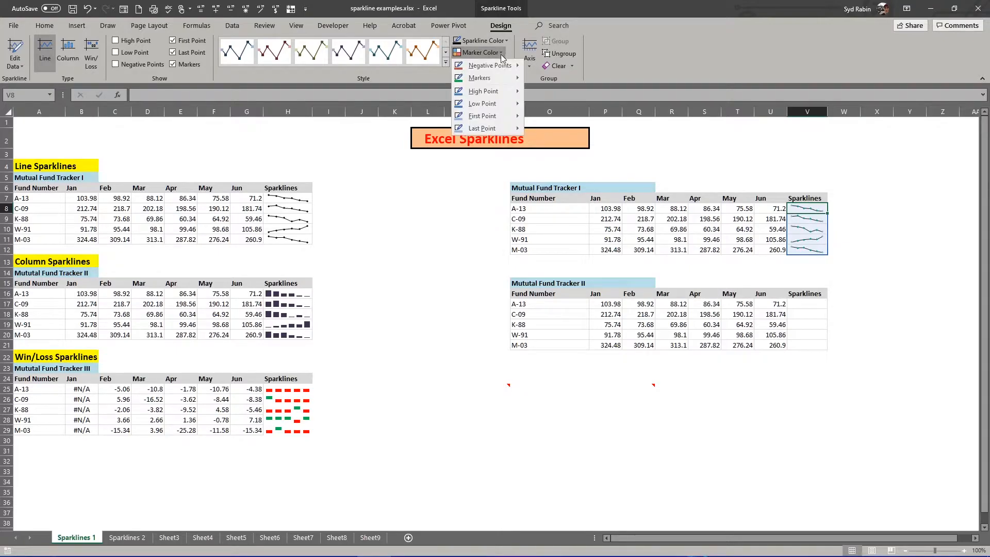
{"action": "mouse_move", "coordinate": [496, 106]}
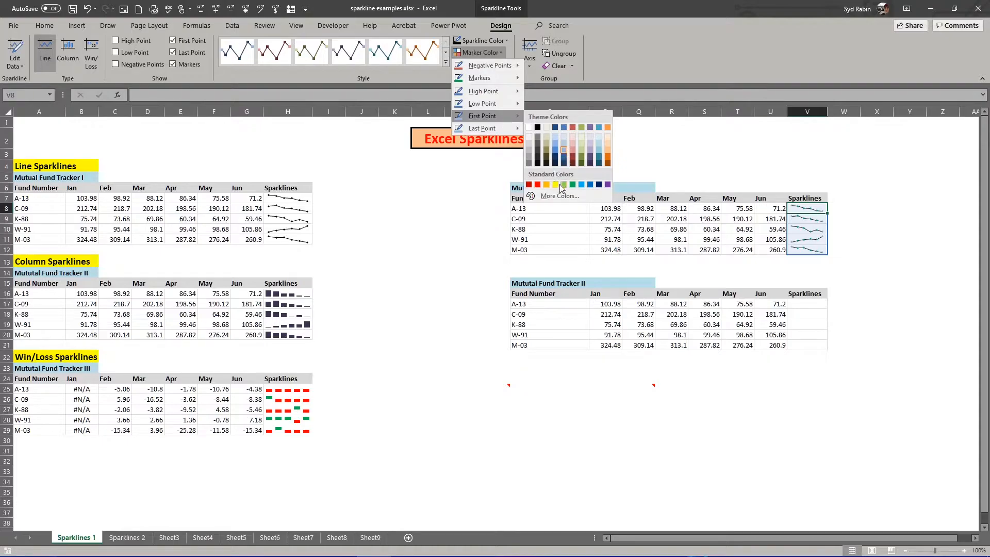
{"action": "left_click", "coordinate": [563, 184]}
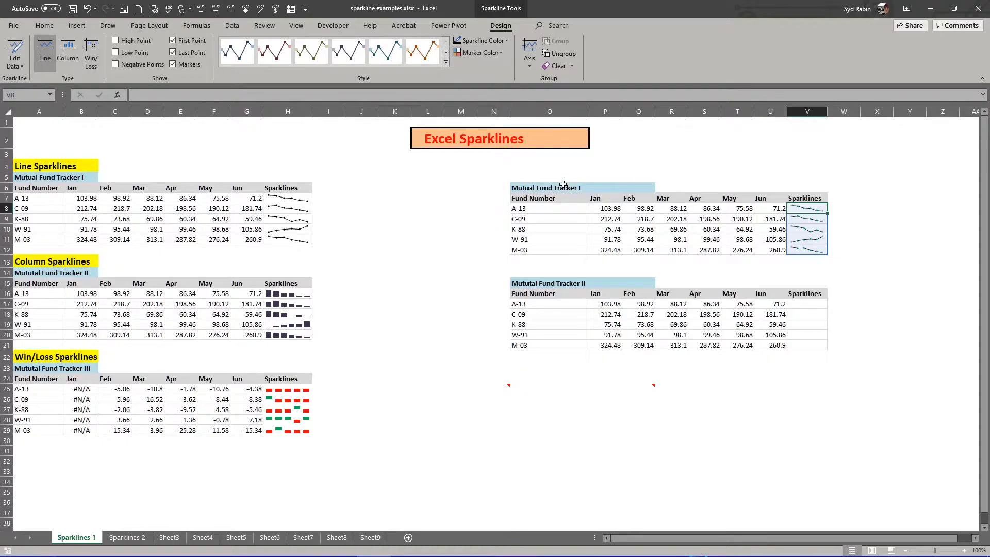
Colour the last point of the line sparklines in a darker aqua theme shade.
{"action": "left_click", "coordinate": [488, 50]}
{"action": "mouse_move", "coordinate": [491, 129]}
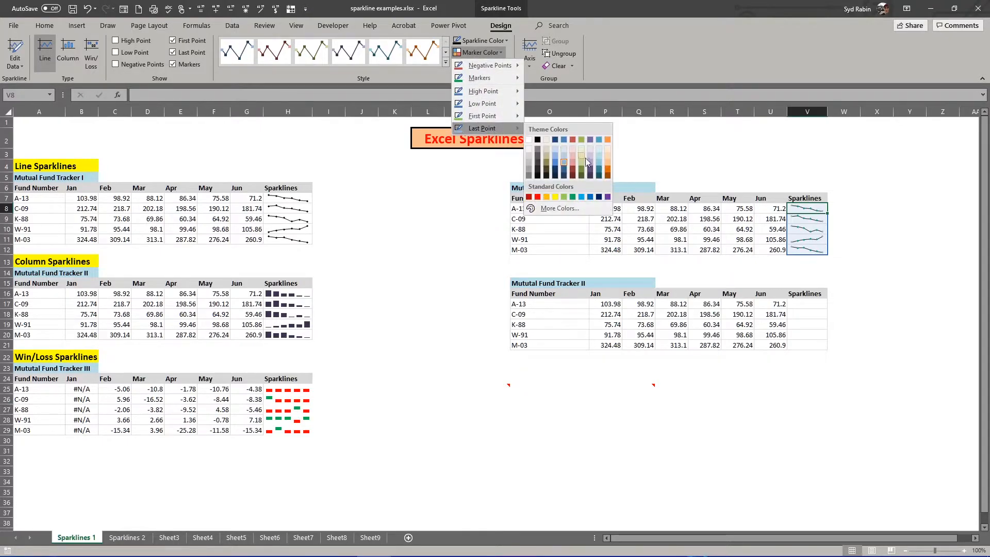
{"action": "left_click", "coordinate": [599, 171]}
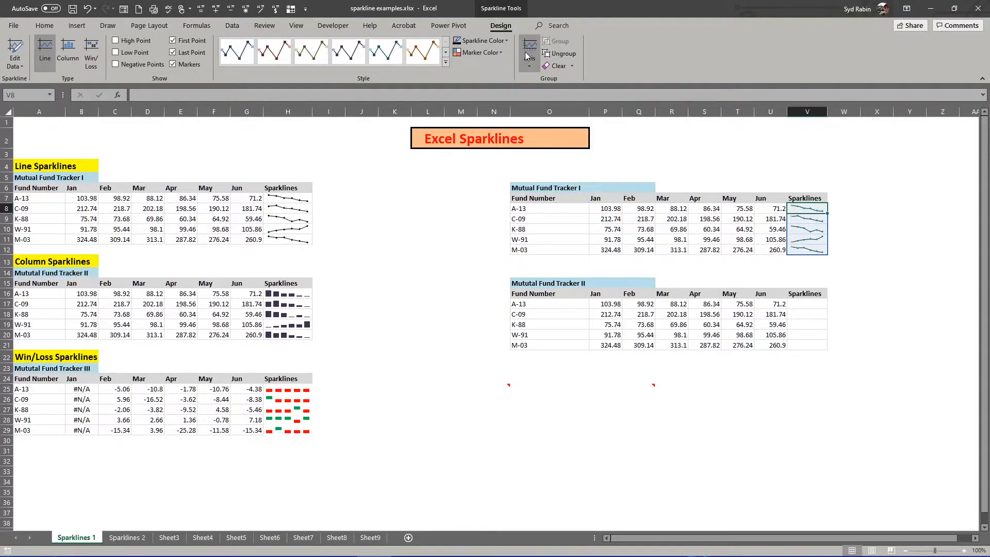
Set the line colour of the sparklines in V8:V12 to standard dark blue.
{"action": "left_click", "coordinate": [504, 41]}
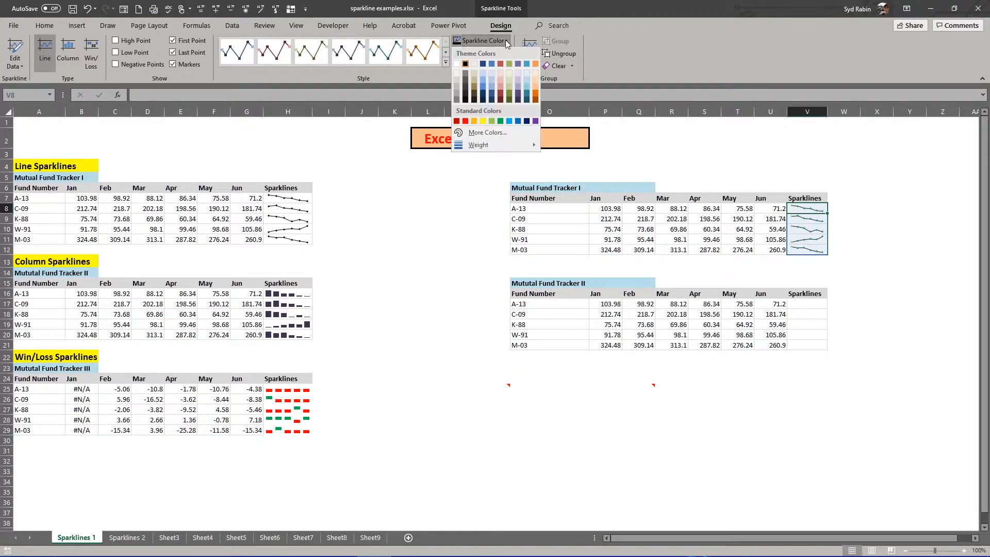
{"action": "left_click", "coordinate": [527, 122]}
{"action": "left_click", "coordinate": [808, 219]}
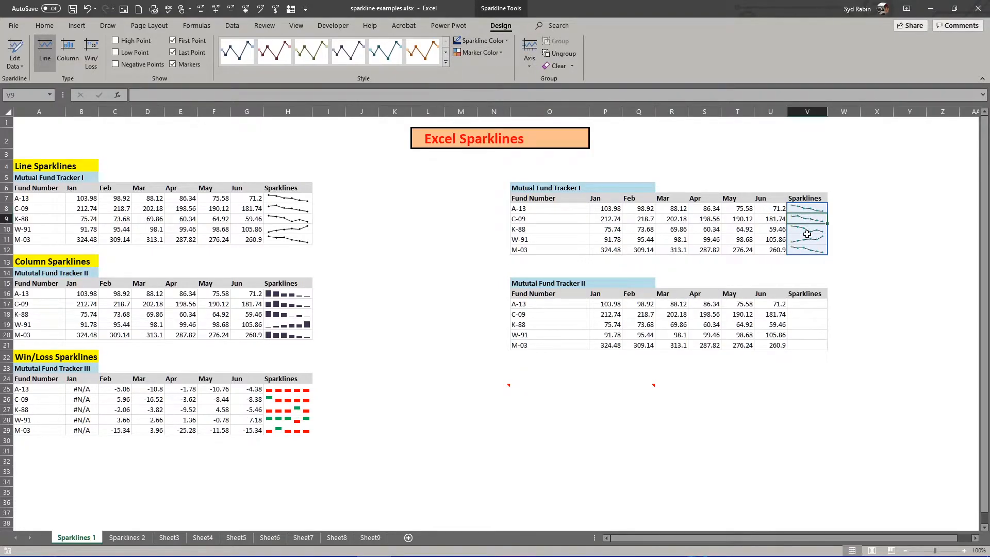
Show the low and high points on the line sparklines in V8:V12.
{"action": "left_click_drag", "start_coordinate": [807, 207], "coordinate": [806, 251]}
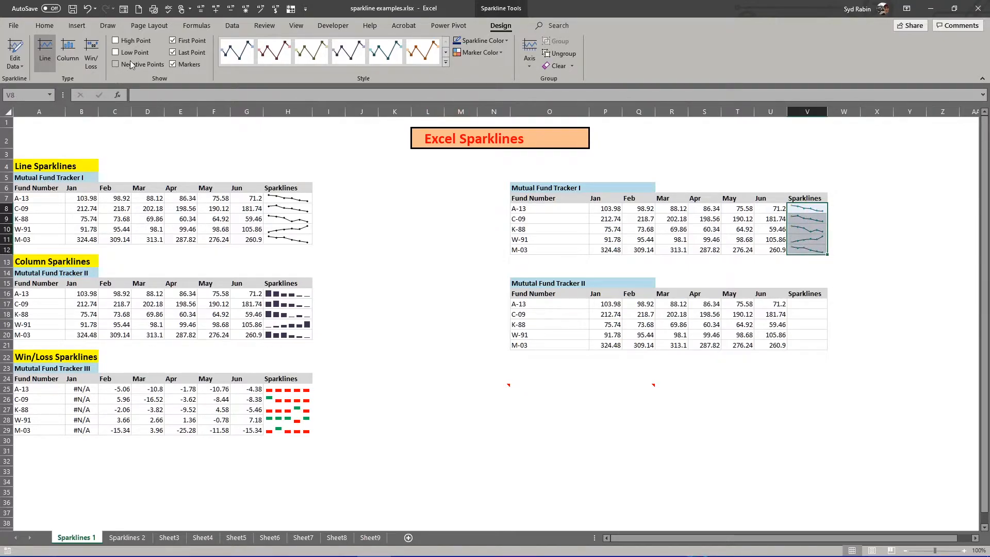
{"action": "left_click", "coordinate": [116, 52]}
{"action": "left_click", "coordinate": [115, 40]}
Insert a column sparkline in V17 using data range P17:U17 and fill it down through V21.
{"action": "left_click", "coordinate": [802, 304]}
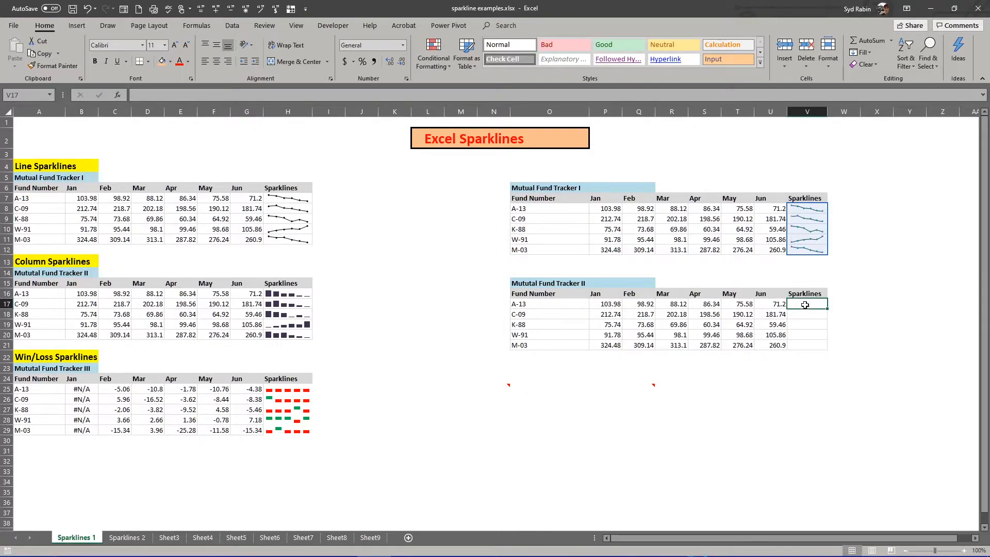
{"action": "left_click", "coordinate": [74, 25]}
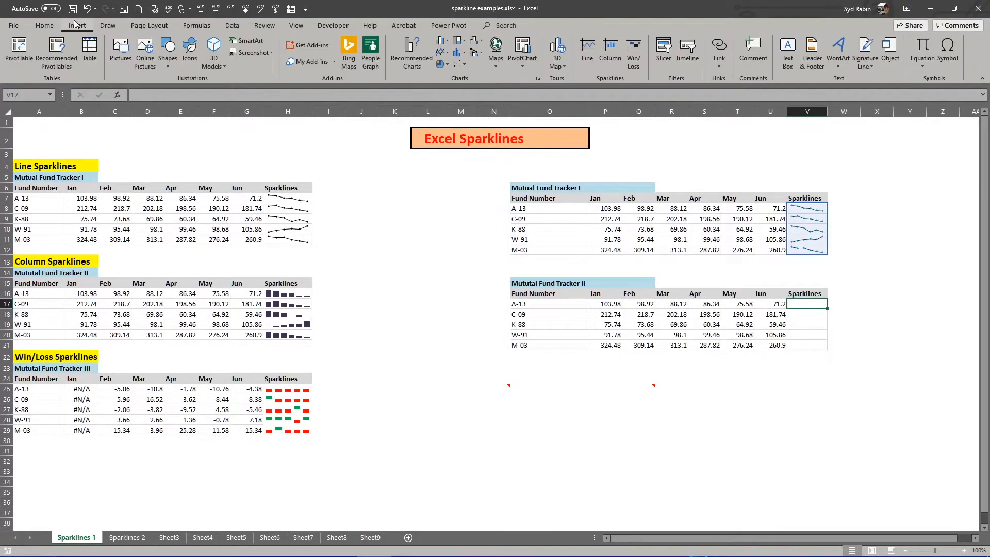
{"action": "left_click", "coordinate": [607, 57]}
{"action": "left_click_drag", "start_coordinate": [597, 304], "coordinate": [761, 304]}
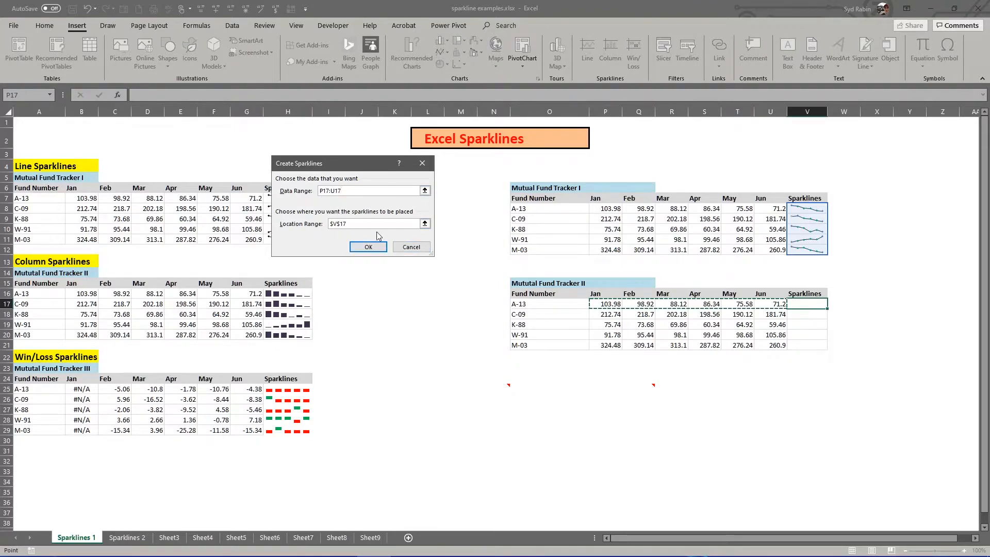
{"action": "left_click", "coordinate": [368, 248]}
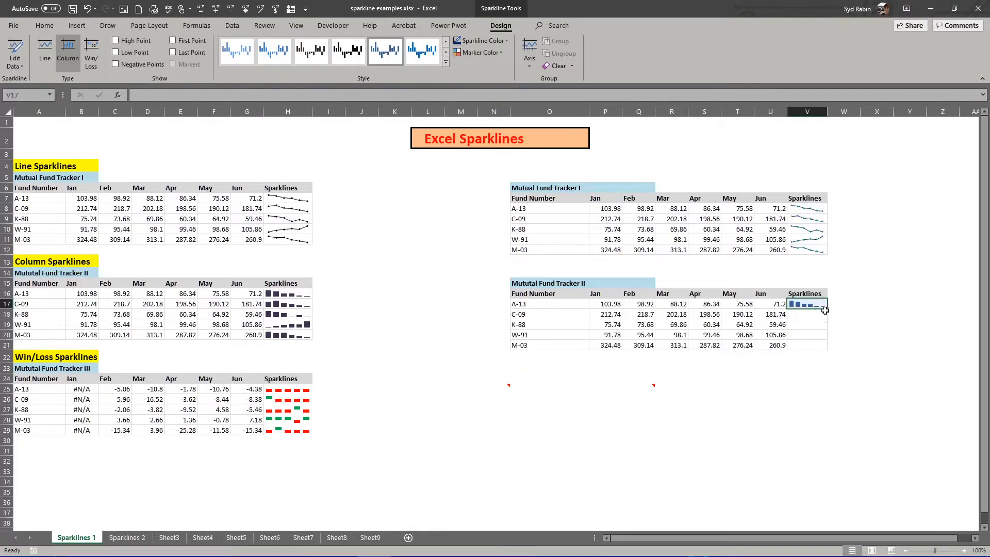
{"action": "left_click_drag", "start_coordinate": [826, 309], "coordinate": [818, 352]}
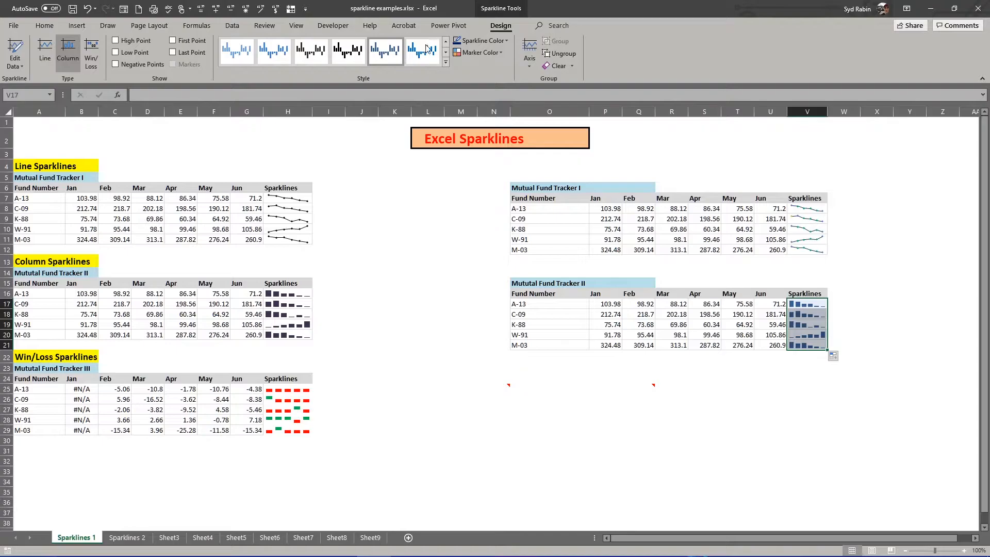
Colour the high point of the column sparklines in V17:V21 standard green.
{"action": "left_click", "coordinate": [500, 53]}
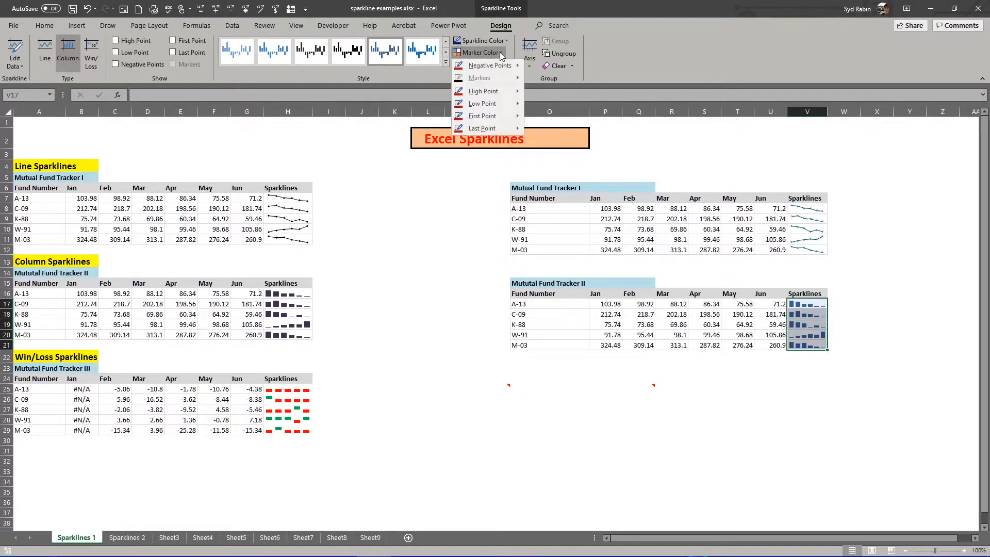
{"action": "mouse_move", "coordinate": [494, 89]}
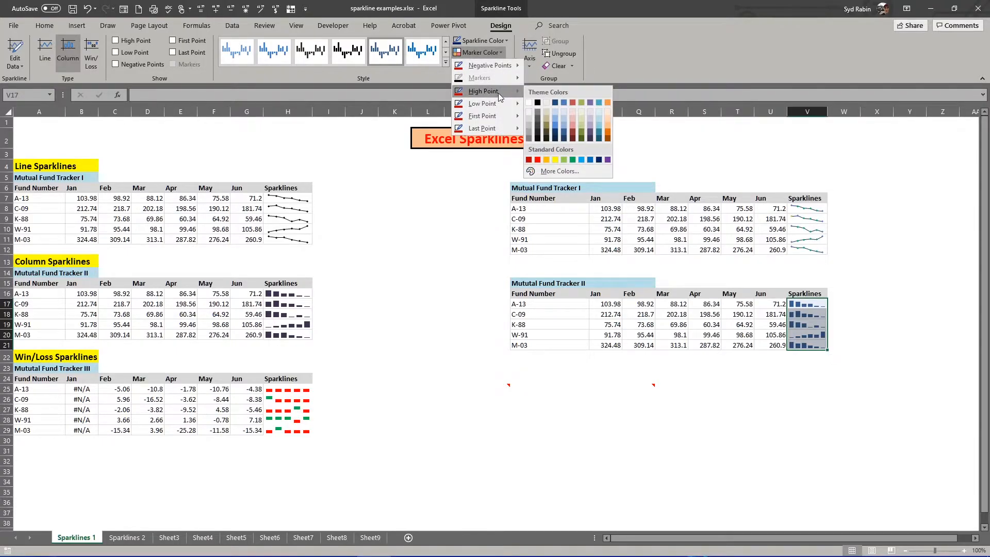
{"action": "left_click", "coordinate": [572, 161]}
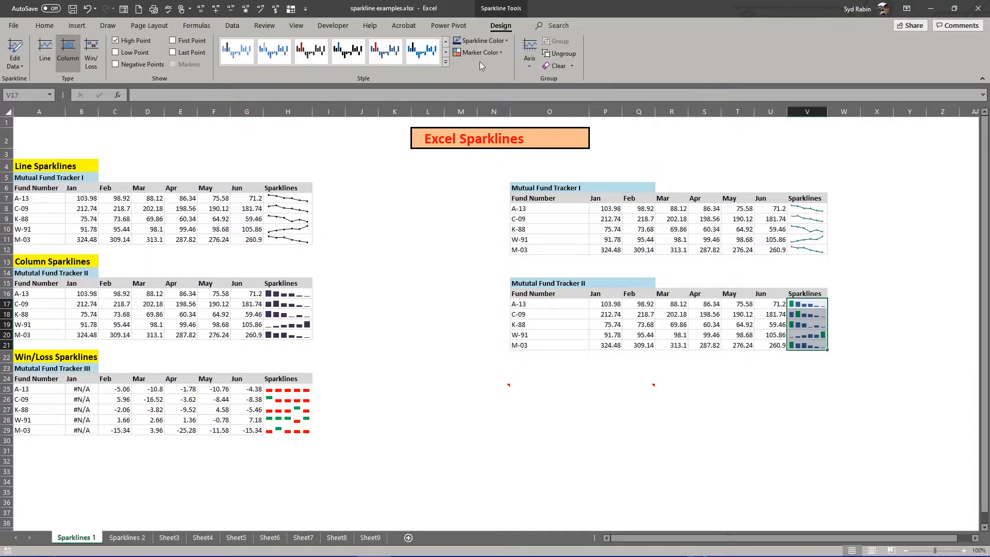
Colour the low point of the column sparklines in V17:V21 standard red.
{"action": "left_click", "coordinate": [502, 52]}
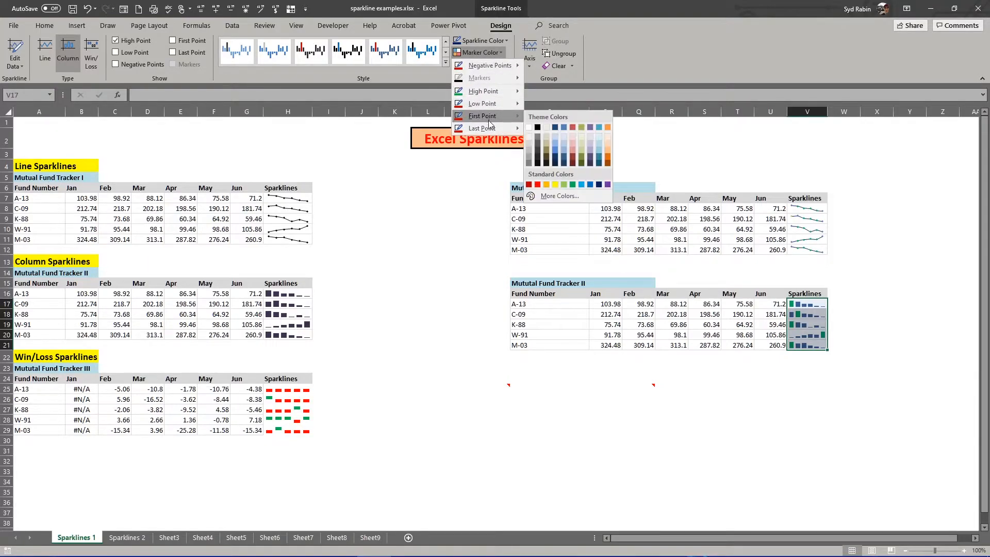
{"action": "mouse_move", "coordinate": [491, 103]}
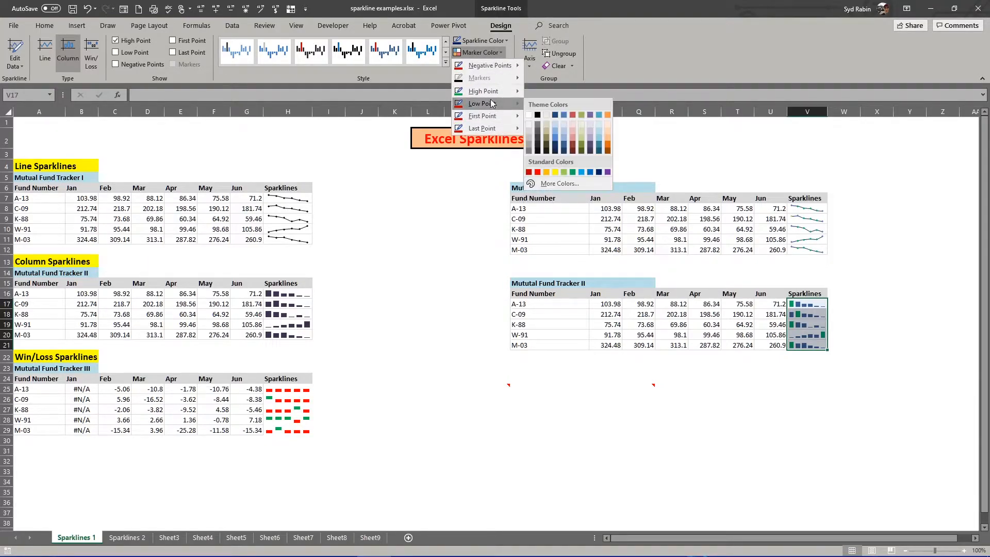
{"action": "left_click", "coordinate": [537, 172]}
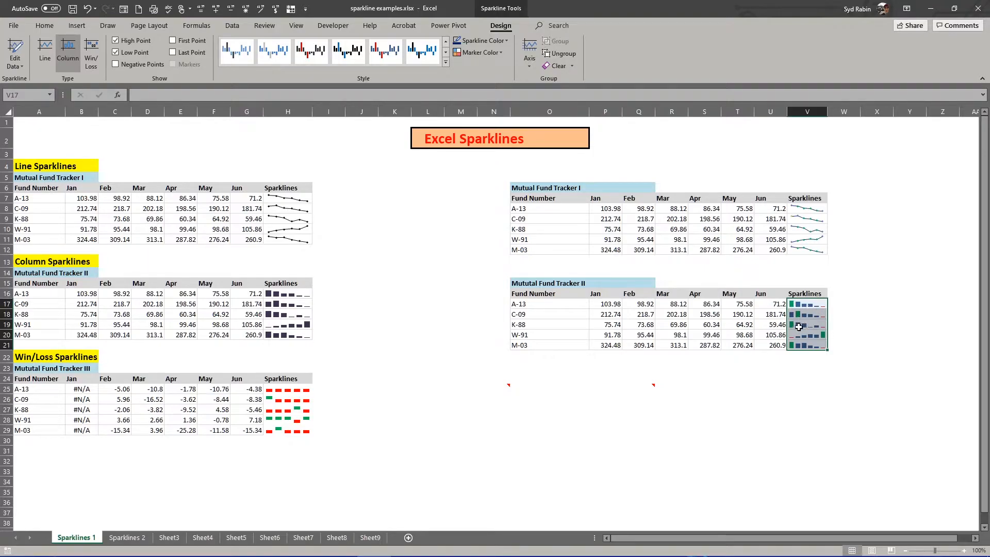
Apply the medium red preset style to the column sparklines in V17:V21.
{"action": "left_click", "coordinate": [445, 62]}
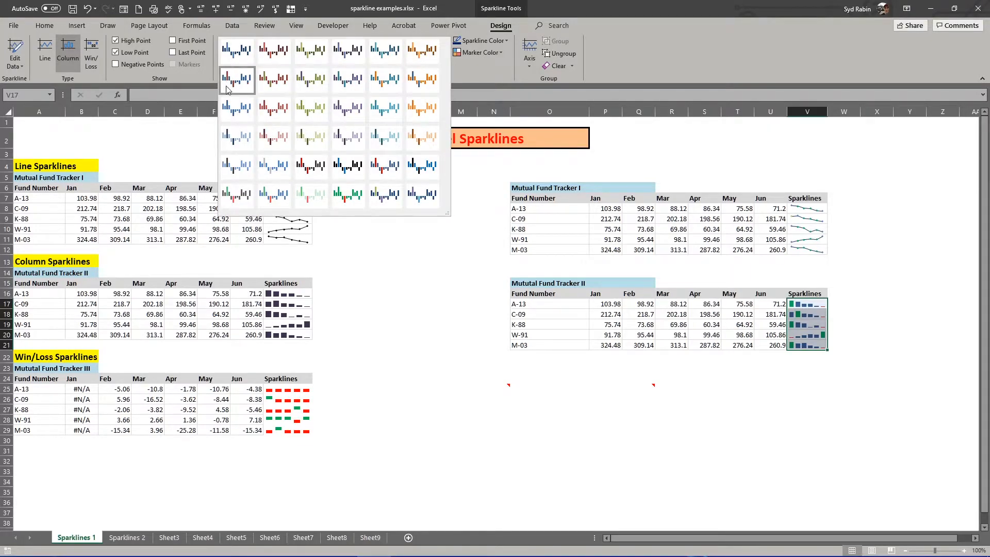
{"action": "left_click", "coordinate": [270, 105]}
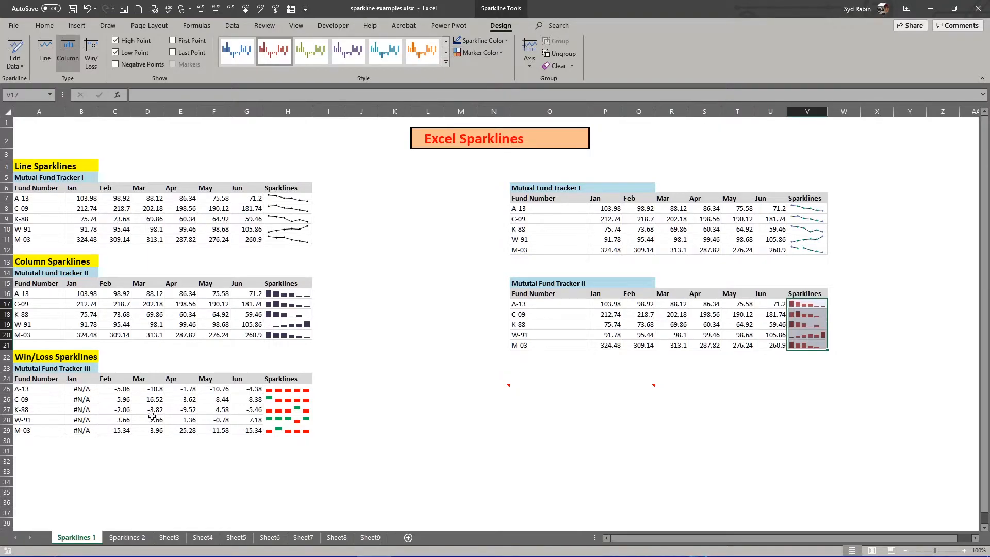
On the Sparklines 2 sheet, examine the column sparklines in N4:N12, focusing on the Eugene and Daytona Beach rows.
{"action": "left_click", "coordinate": [131, 538]}
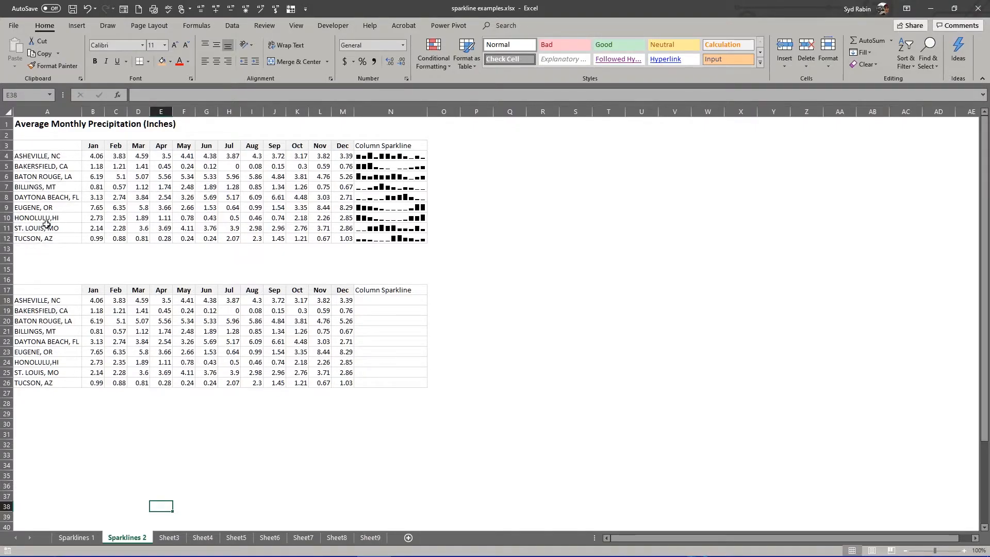
{"action": "left_click_drag", "start_coordinate": [362, 154], "coordinate": [366, 237]}
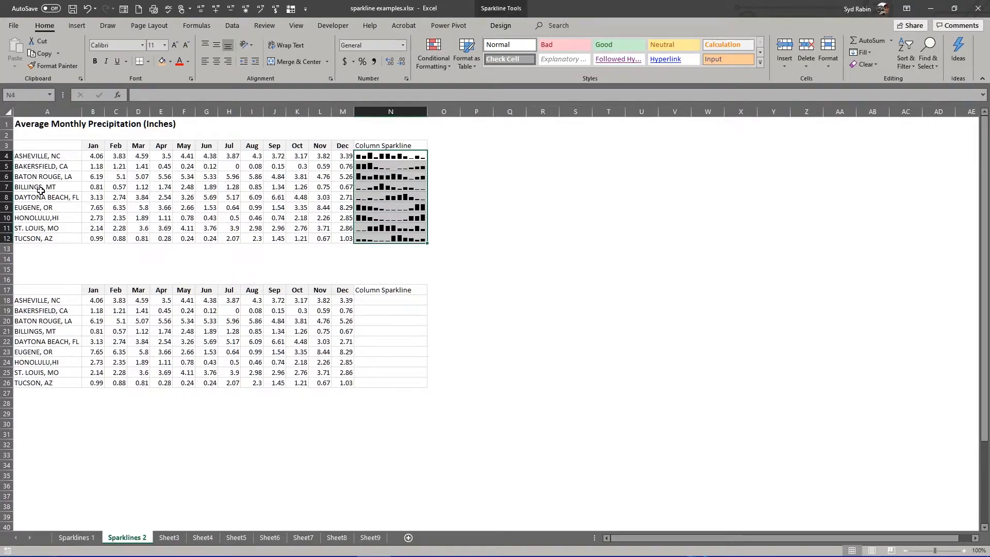
{"action": "left_click", "coordinate": [41, 206]}
{"action": "left_click_drag", "start_coordinate": [40, 206], "coordinate": [391, 215]}
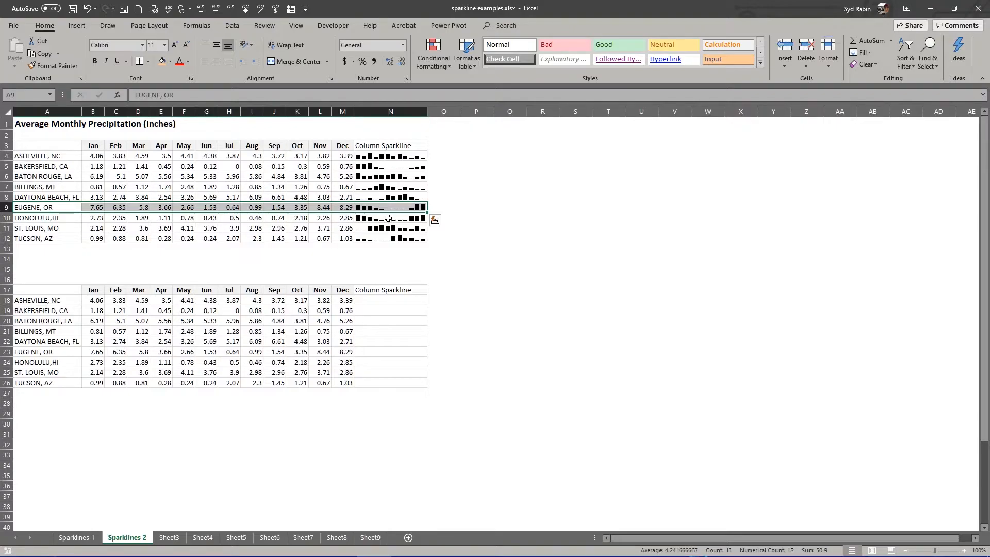
{"action": "left_click", "coordinate": [389, 208]}
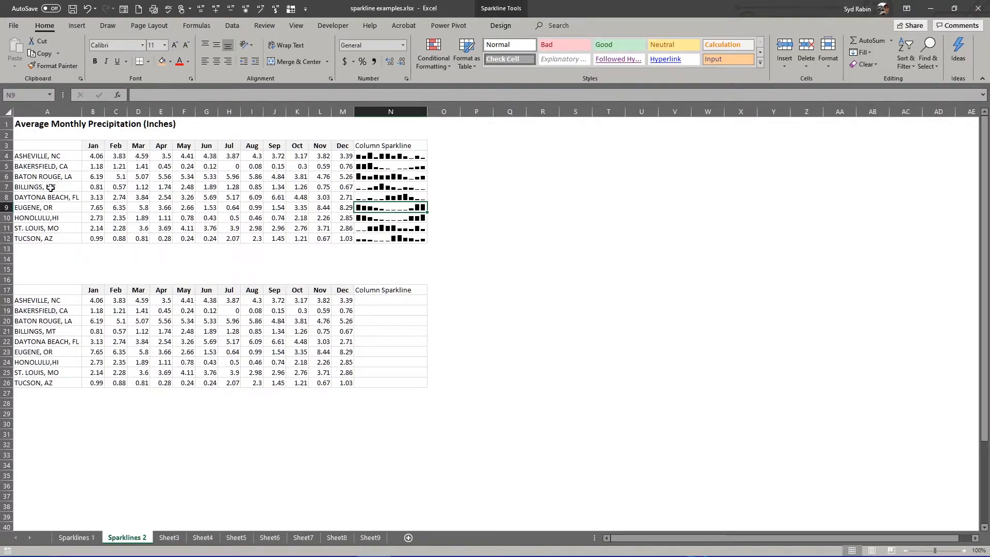
{"action": "left_click_drag", "start_coordinate": [50, 198], "coordinate": [381, 198]}
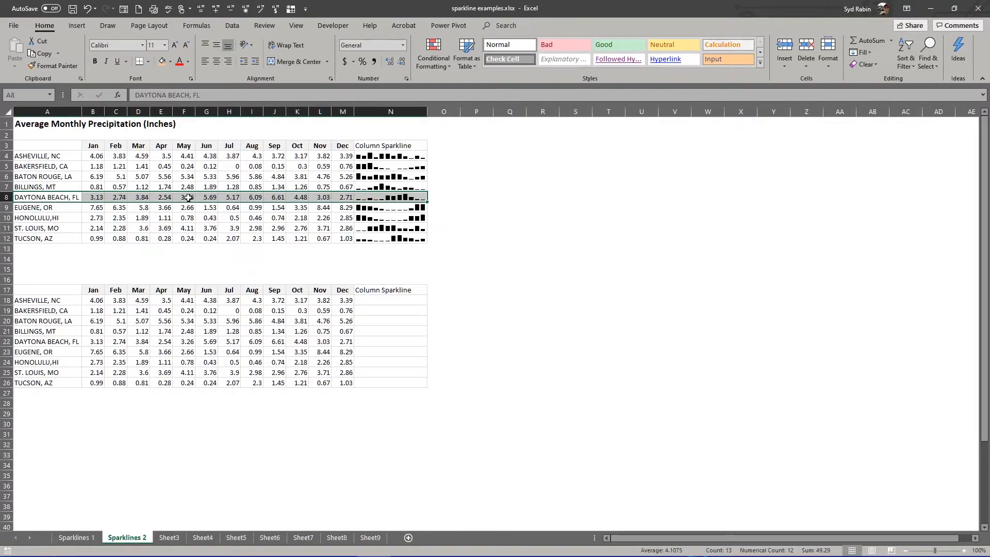
{"action": "left_click", "coordinate": [496, 189]}
Insert a column sparkline in N18 using data range B18:M18 and fill it down through N26.
{"action": "left_click", "coordinate": [389, 300]}
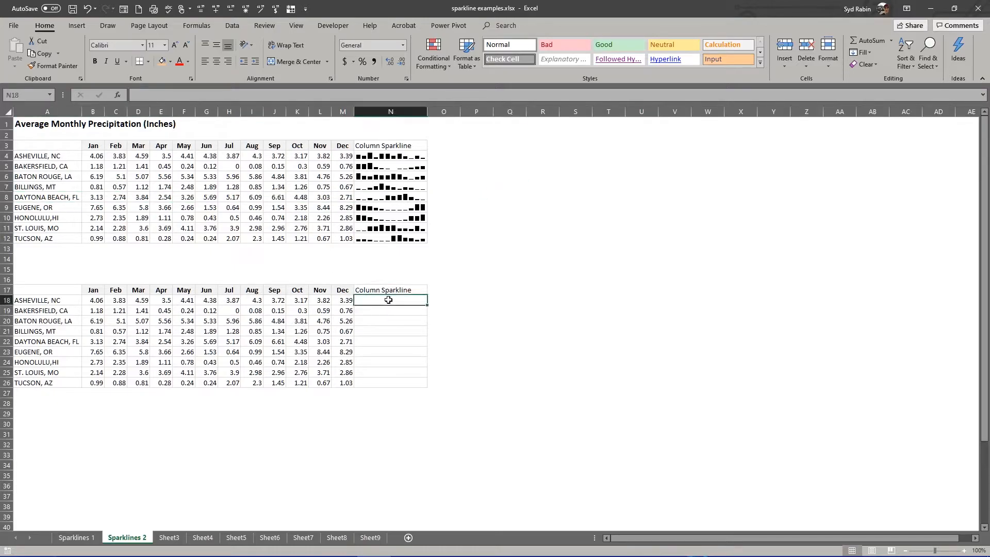
{"action": "left_click", "coordinate": [77, 25]}
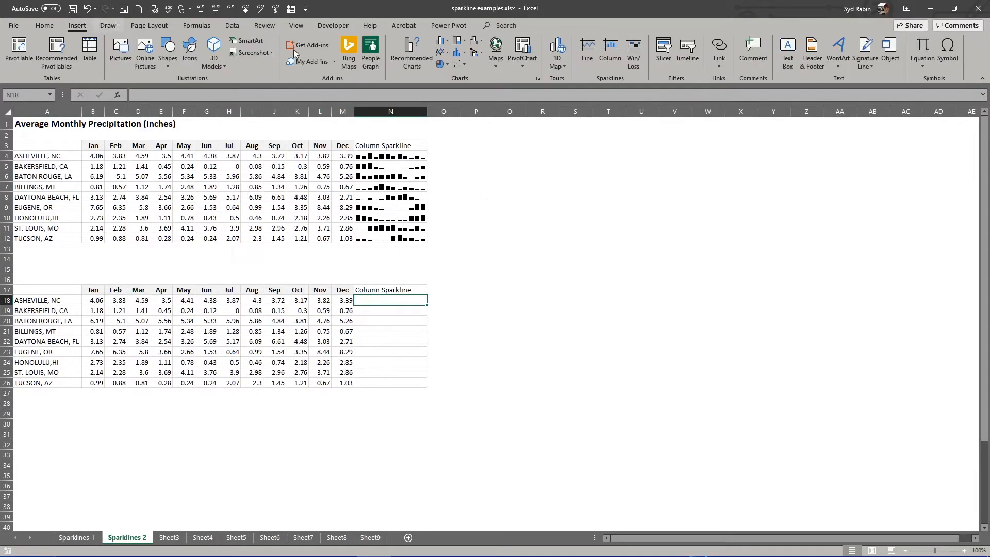
{"action": "left_click", "coordinate": [616, 49]}
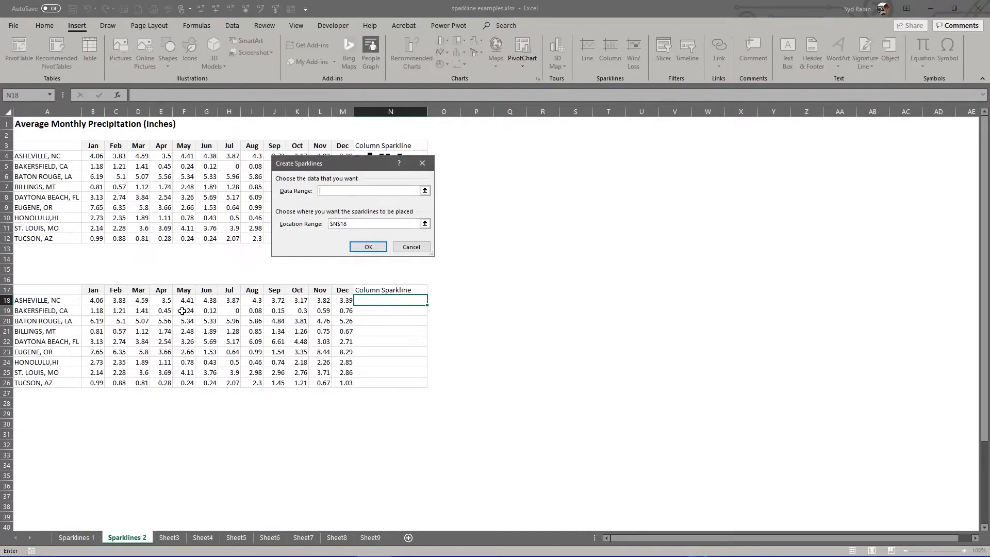
{"action": "left_click_drag", "start_coordinate": [96, 300], "coordinate": [340, 299]}
{"action": "left_click", "coordinate": [378, 249]}
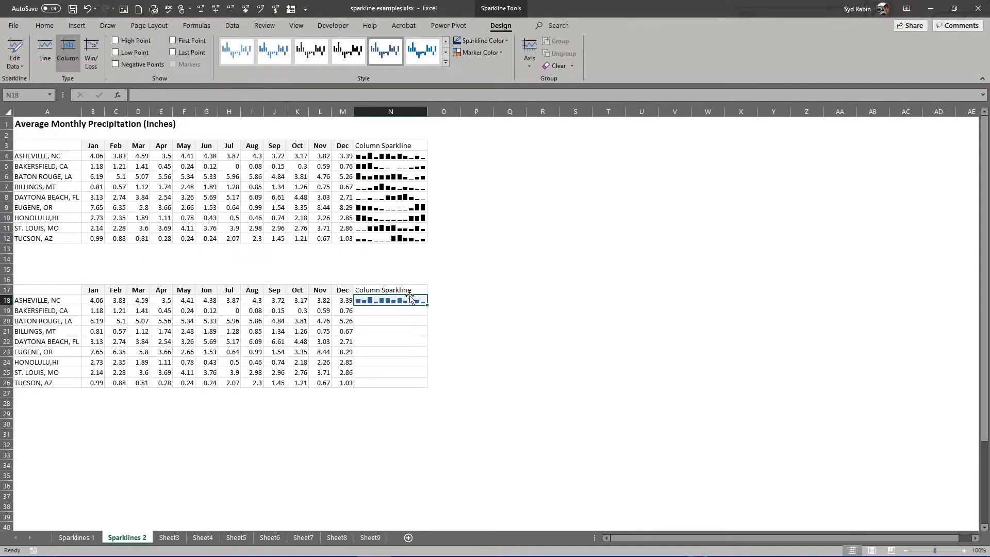
{"action": "left_click_drag", "start_coordinate": [427, 304], "coordinate": [422, 387]}
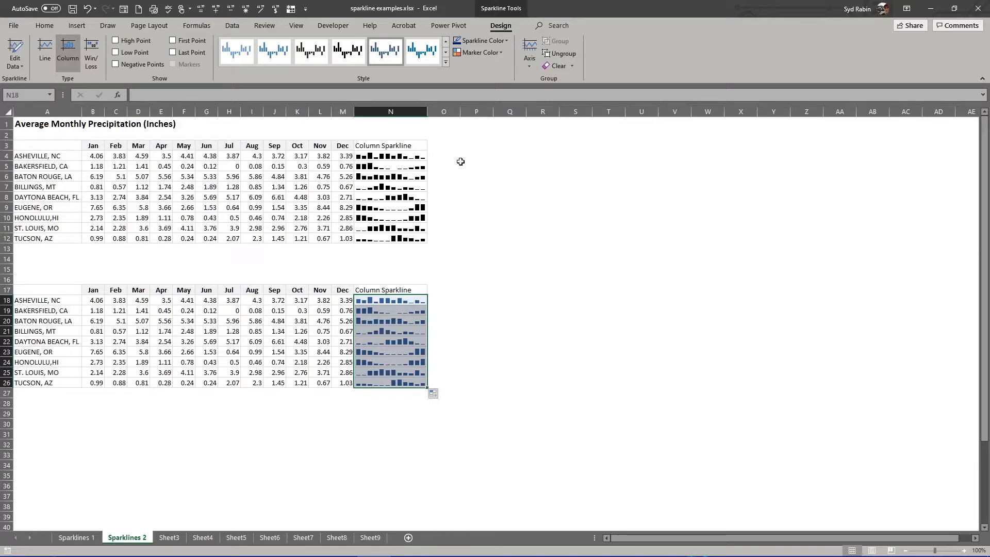
Apply the teal preset style to the column sparklines in N18:N26 and show their low and high points.
{"action": "left_click", "coordinate": [447, 63]}
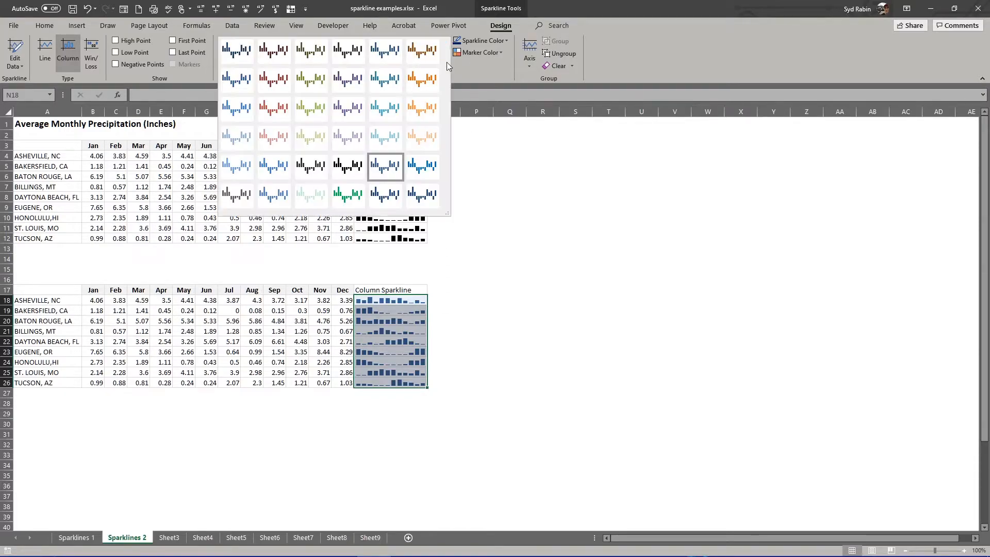
{"action": "left_click", "coordinate": [390, 119]}
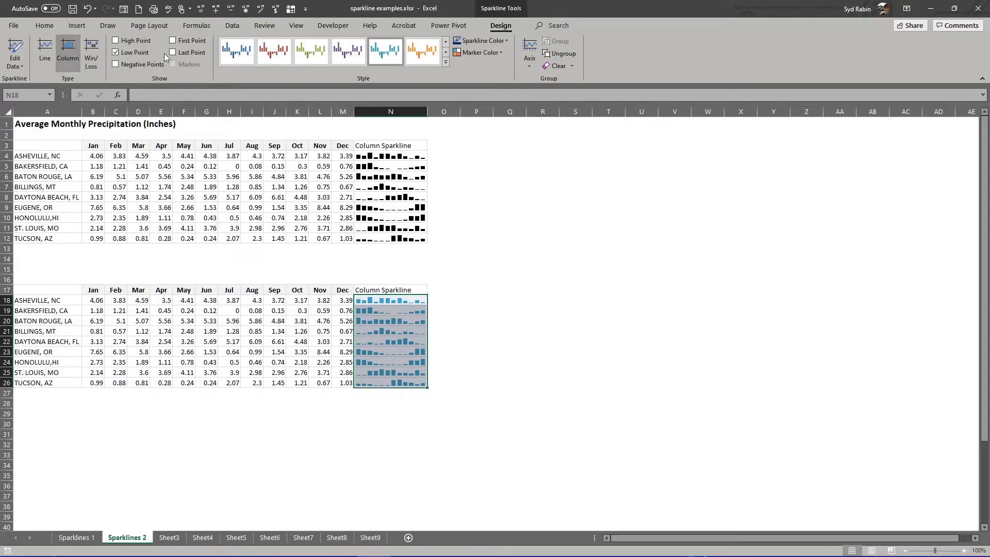
{"action": "left_click", "coordinate": [116, 40]}
{"action": "left_click", "coordinate": [501, 52]}
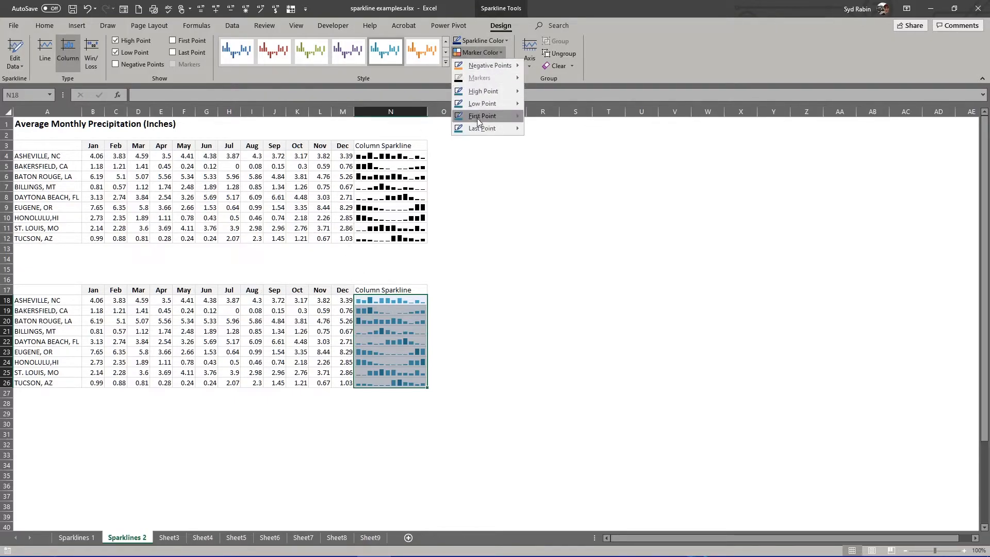
{"action": "left_click", "coordinate": [485, 221]}
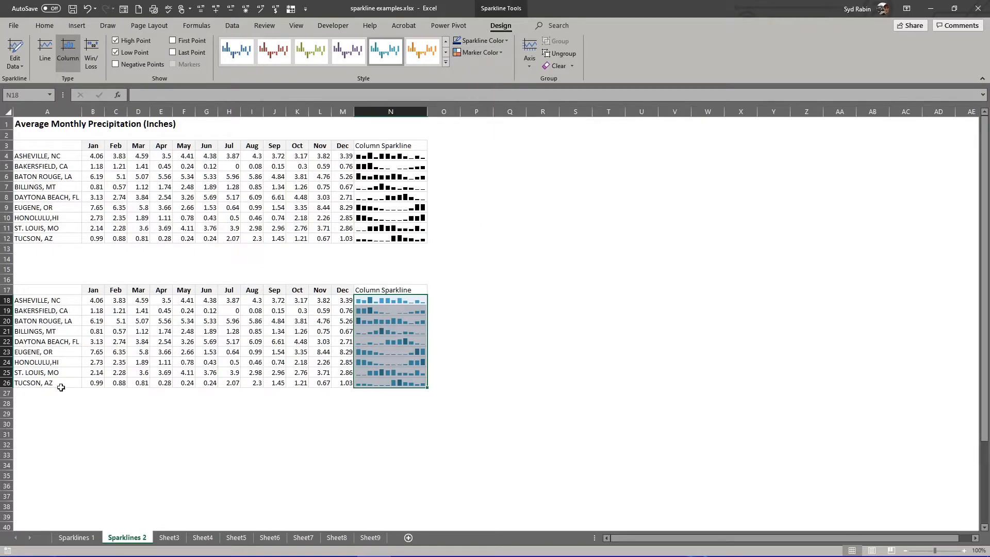
In the Excel Lesson 4 Demos and Review.xlsx workbook, examine the length, title and column headings of the sales list on Sheet1.
{"action": "left_click", "coordinate": [78, 538]}
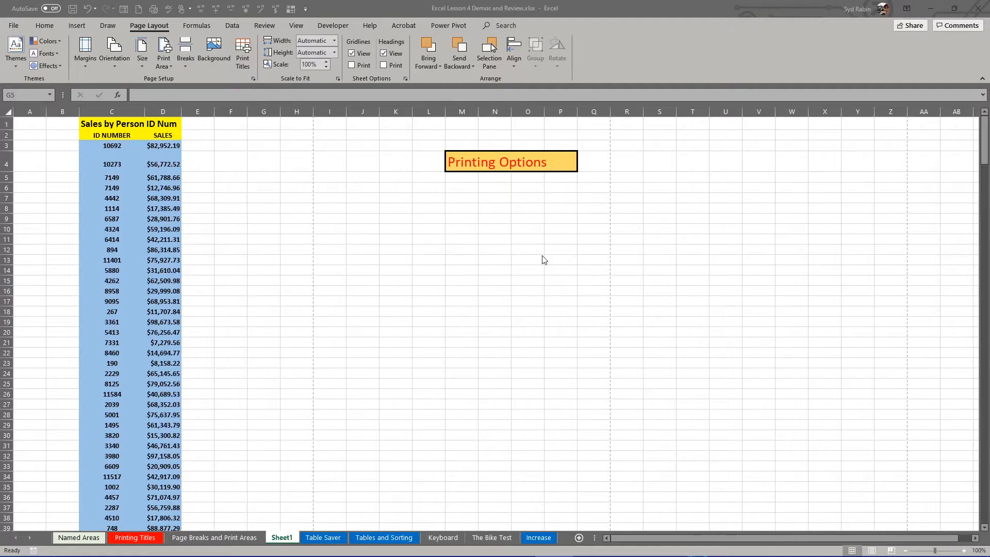
{"action": "left_click", "coordinate": [146, 24]}
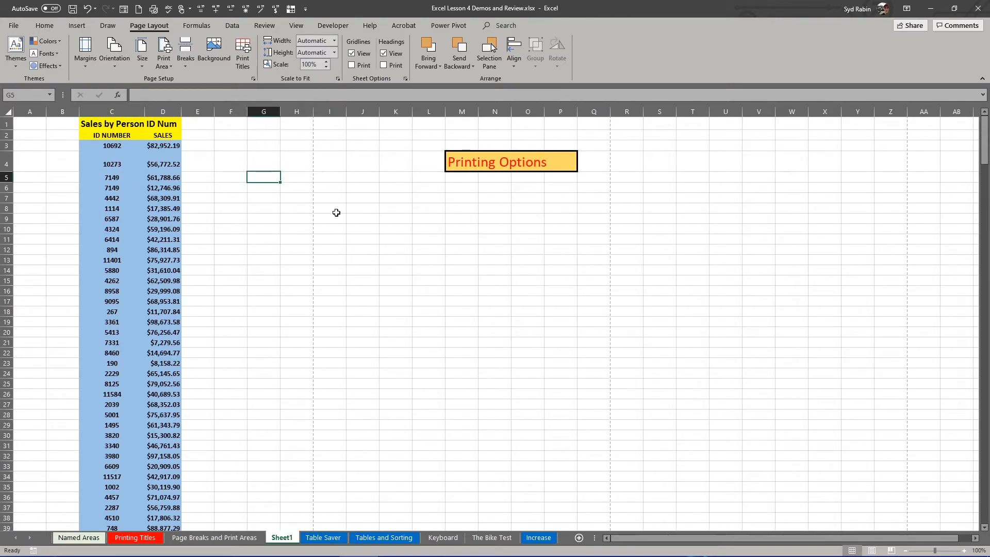
{"action": "left_click_drag", "start_coordinate": [985, 150], "coordinate": [972, 528]}
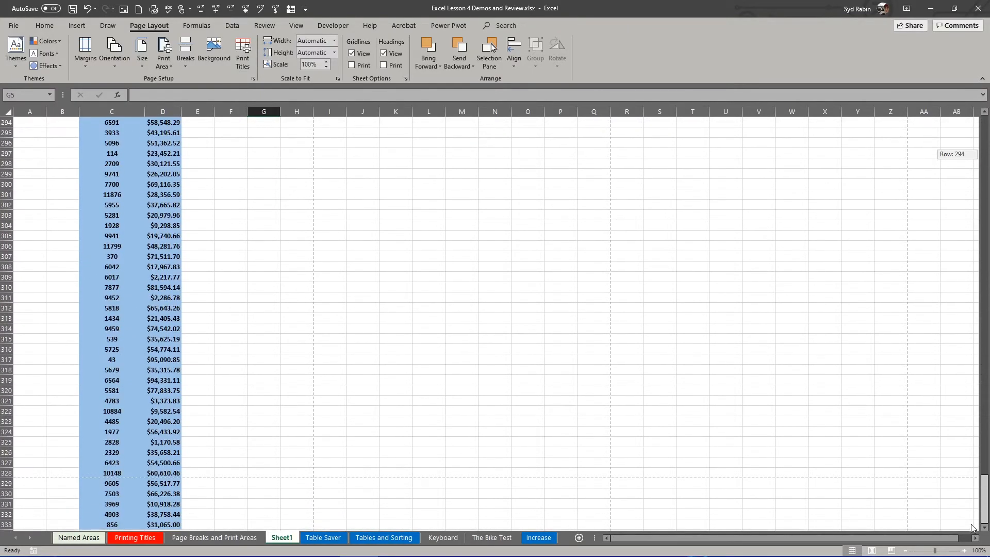
{"action": "left_click_drag", "start_coordinate": [983, 484], "coordinate": [984, 142]}
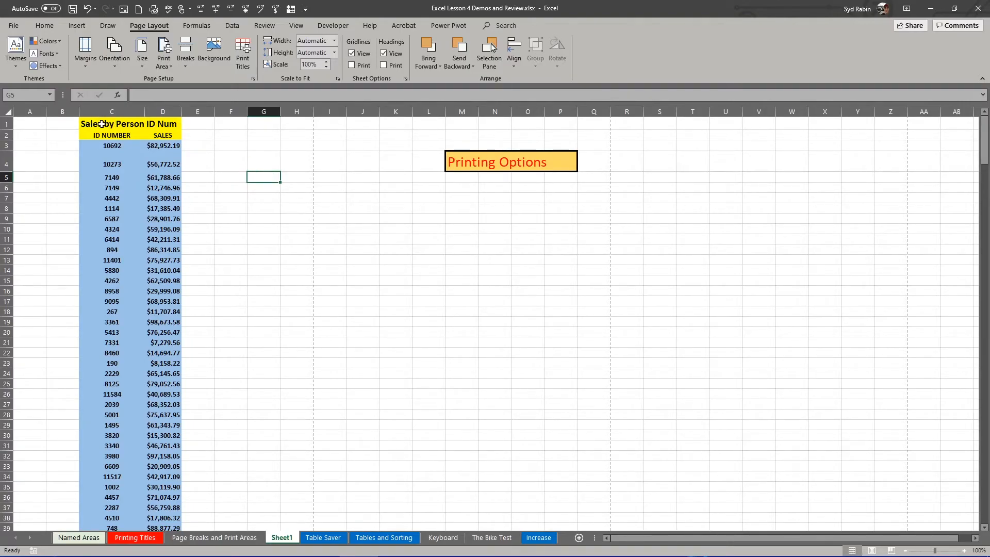
{"action": "left_click", "coordinate": [169, 124]}
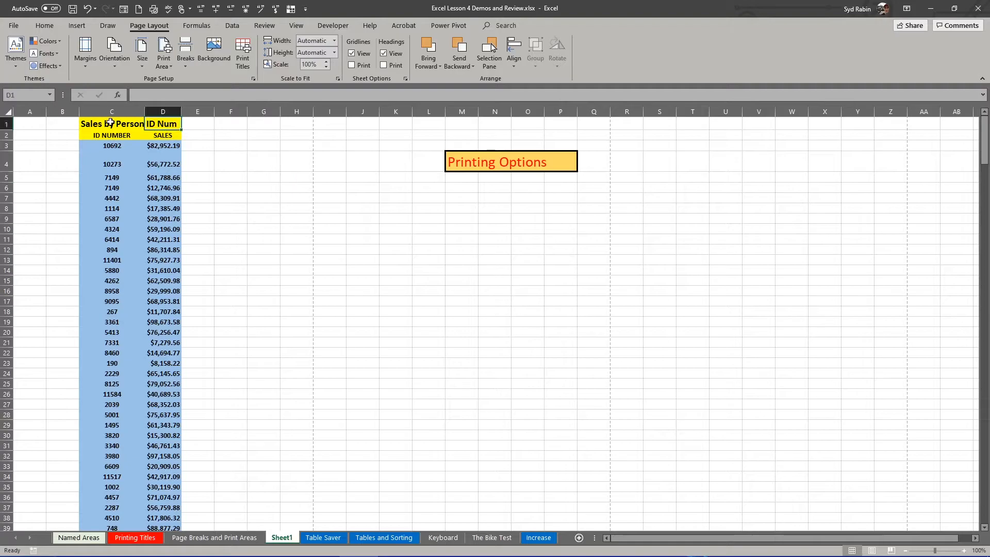
{"action": "left_click_drag", "start_coordinate": [107, 124], "coordinate": [158, 124]}
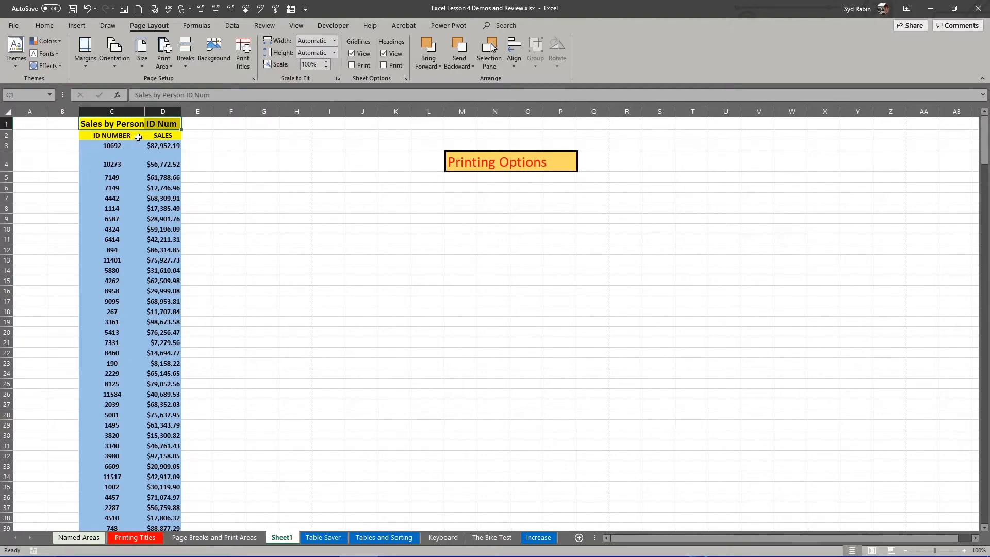
{"action": "left_click", "coordinate": [101, 136]}
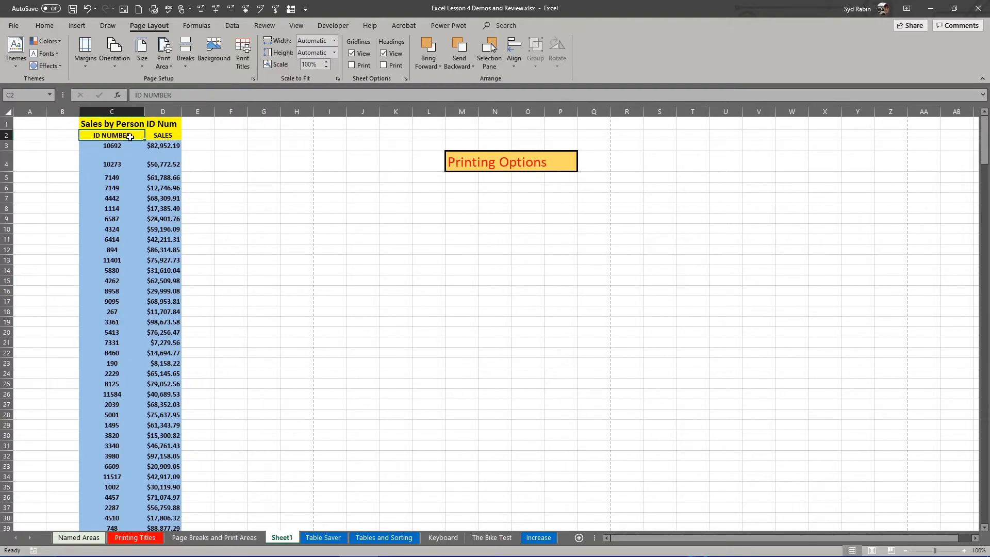
{"action": "left_click", "coordinate": [161, 136]}
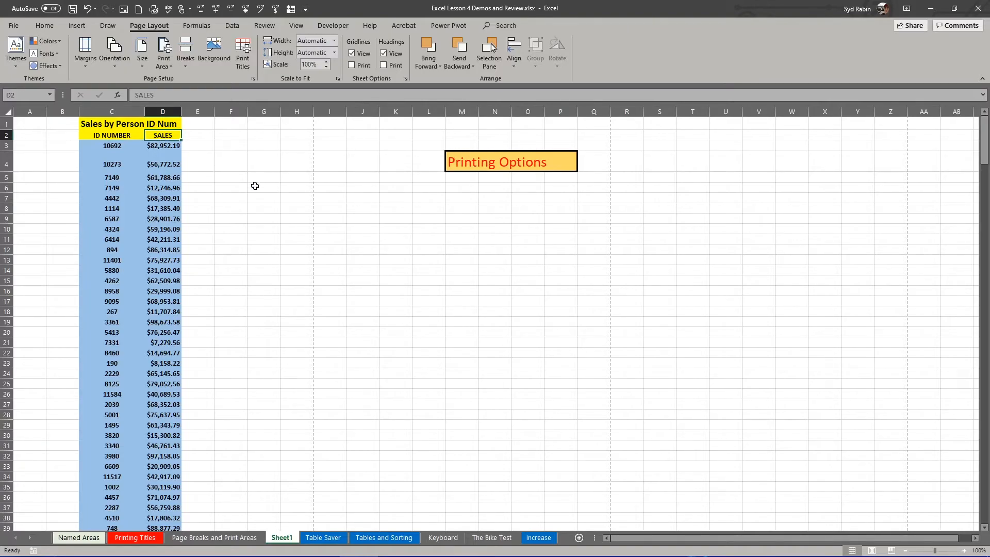
Page through the sales list in print preview to check its headings, and return to the worksheet.
{"action": "key", "text": "ctrl+p"}
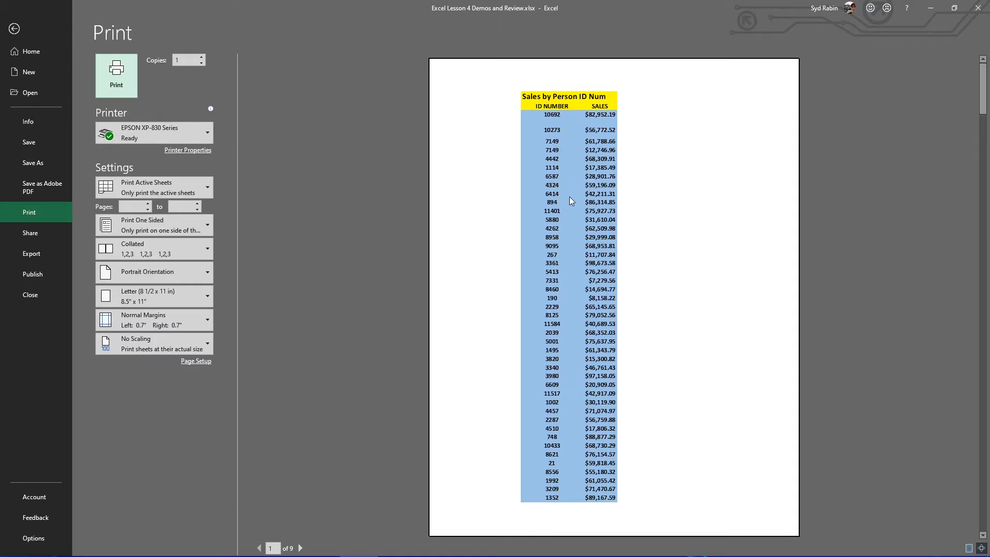
{"action": "scroll", "coordinate": [571, 201], "scroll_direction": "down", "scroll_amount": 3}
{"action": "scroll", "coordinate": [571, 197], "scroll_direction": "down", "scroll_amount": 3}
{"action": "scroll", "coordinate": [570, 197], "scroll_direction": "up", "scroll_amount": 6}
{"action": "left_click", "coordinate": [14, 28]}
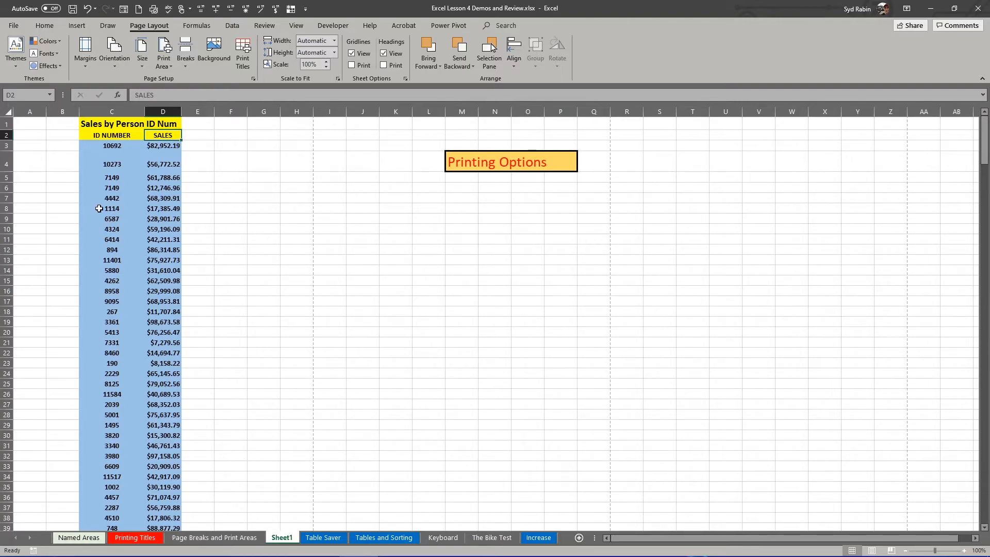
Set C8:D25 as the print area and check it in print preview.
{"action": "left_click_drag", "start_coordinate": [99, 208], "coordinate": [155, 384]}
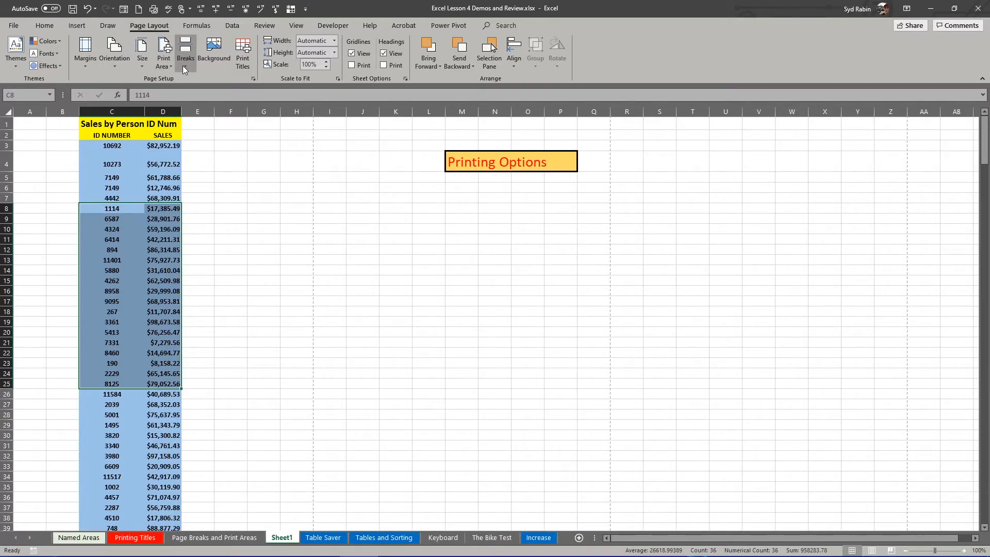
{"action": "left_click", "coordinate": [169, 66]}
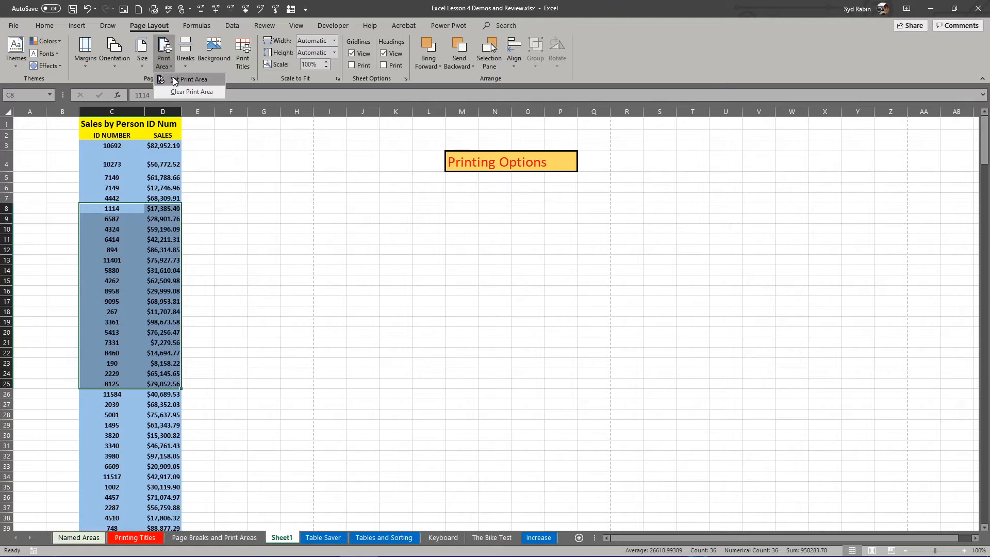
{"action": "left_click", "coordinate": [176, 81]}
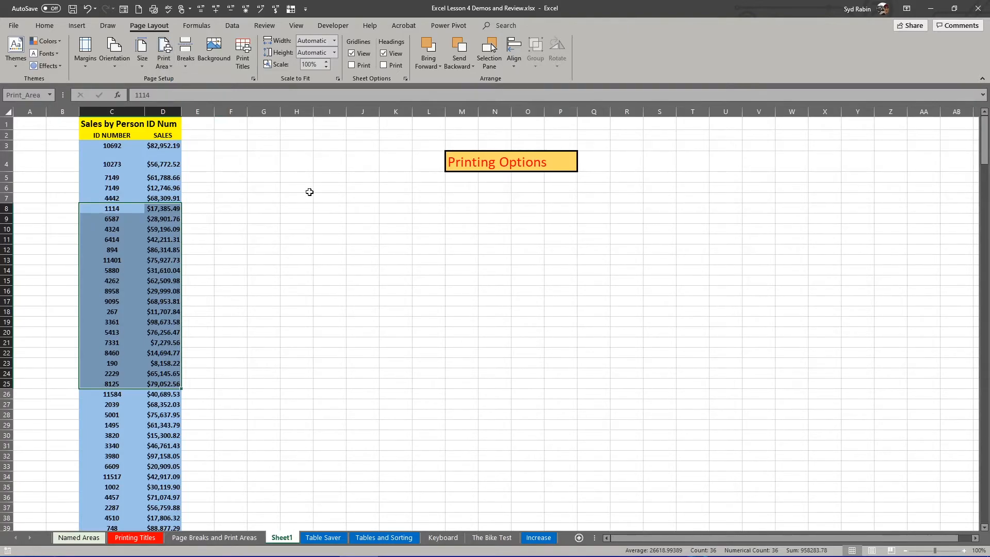
{"action": "key", "text": "ctrl+p"}
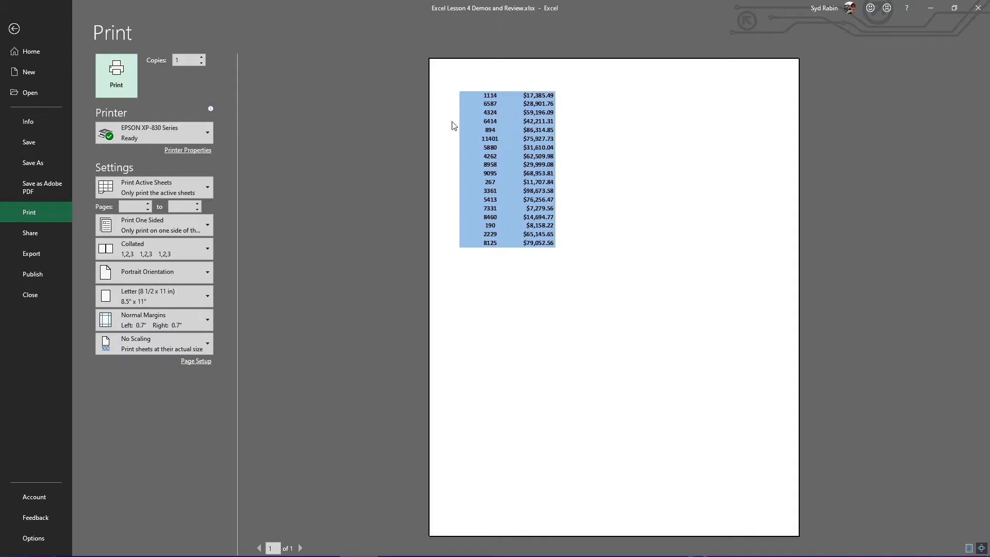
{"action": "left_click", "coordinate": [14, 29]}
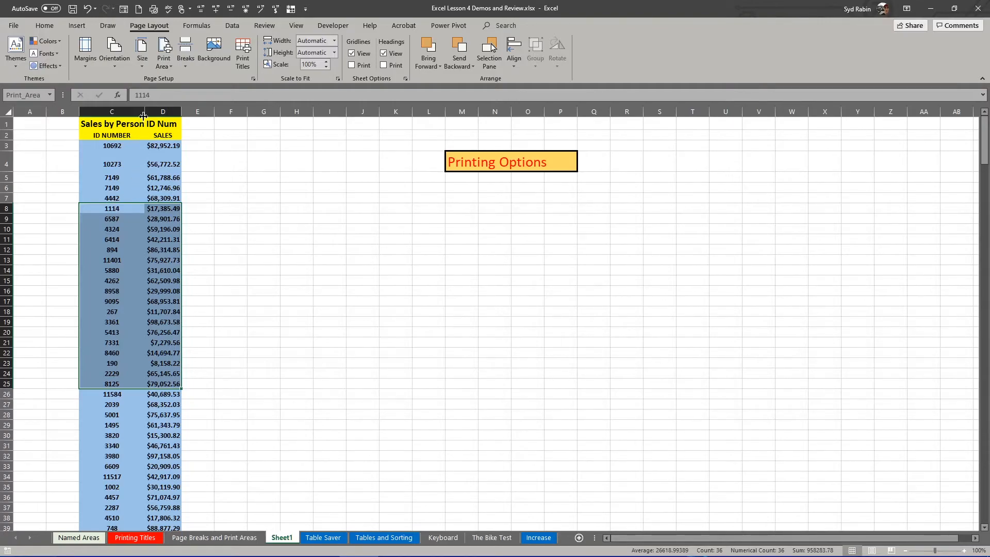
Clear the print area of Sheet1 and page through the full sales list in print preview.
{"action": "left_click", "coordinate": [172, 64]}
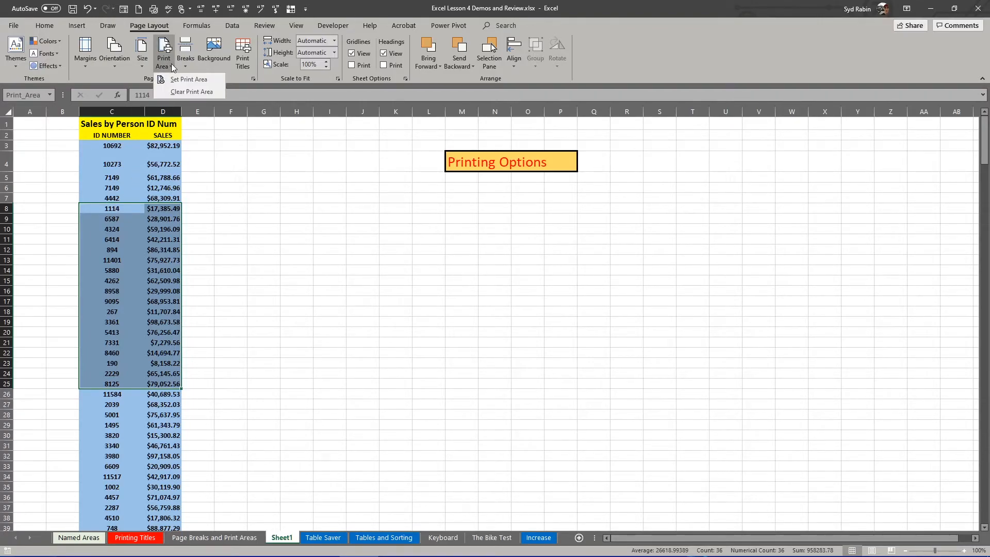
{"action": "left_click", "coordinate": [178, 94]}
{"action": "left_click", "coordinate": [153, 230]}
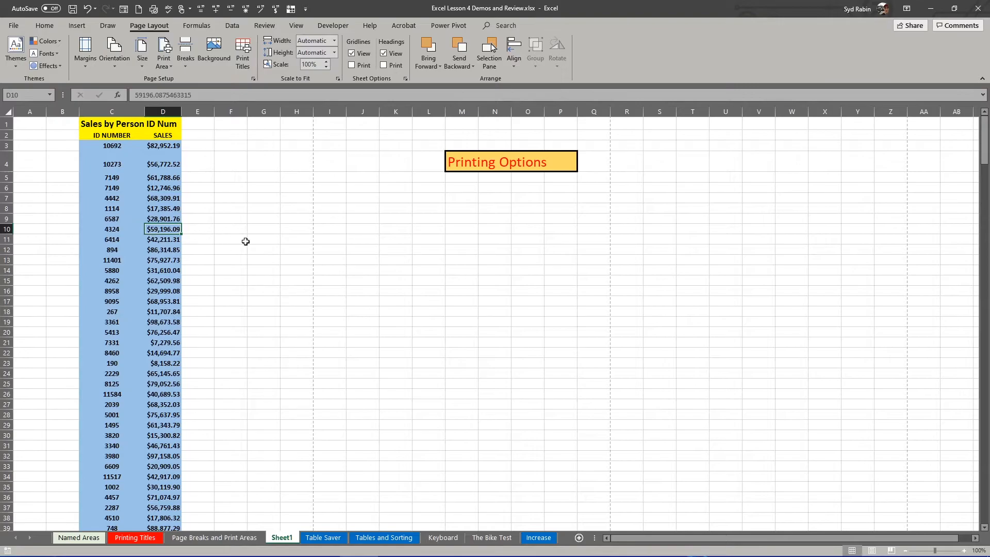
{"action": "left_click", "coordinate": [265, 247]}
{"action": "key", "text": "ctrl+p"}
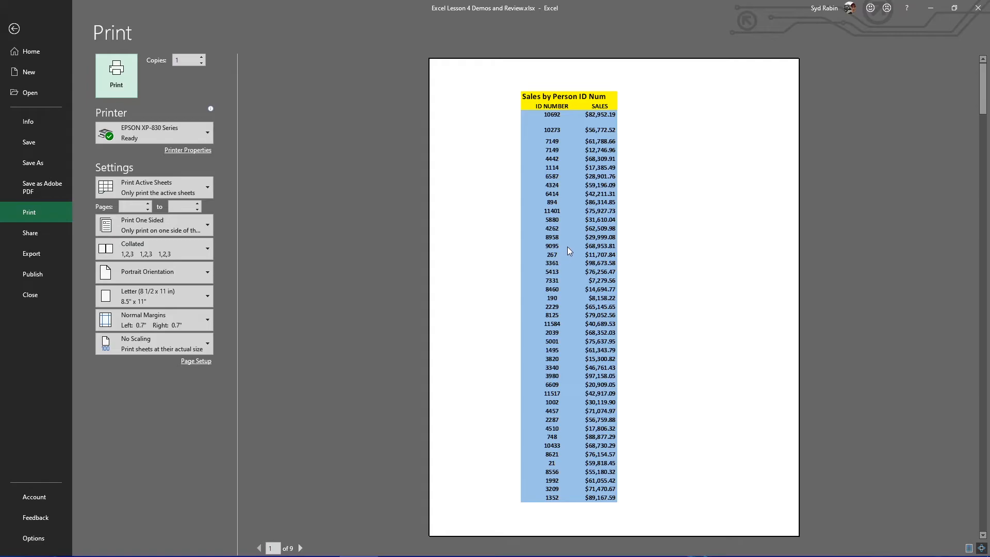
{"action": "scroll", "coordinate": [568, 247], "scroll_direction": "down", "scroll_amount": 1}
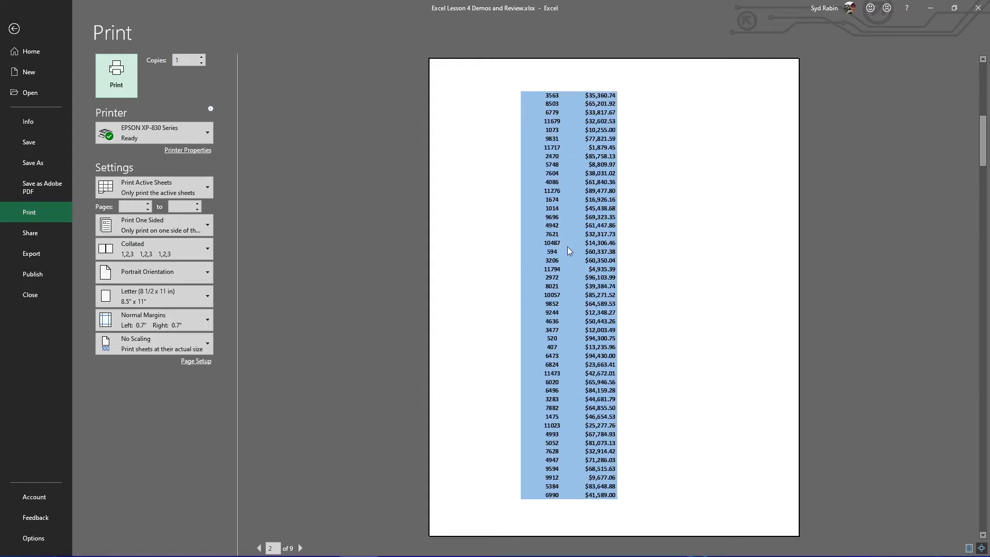
Compare the headings on the first two pages of the sales list in print preview, and return to the worksheet.
{"action": "scroll", "coordinate": [566, 197], "scroll_direction": "up", "scroll_amount": 1}
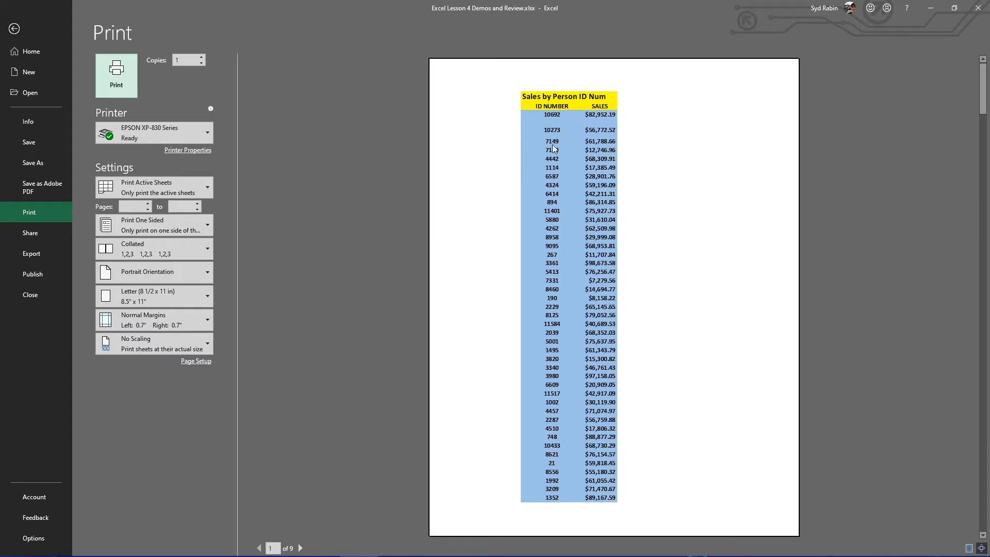
{"action": "scroll", "coordinate": [556, 160], "scroll_direction": "down", "scroll_amount": 1}
{"action": "scroll", "coordinate": [556, 160], "scroll_direction": "up", "scroll_amount": 1}
{"action": "left_click", "coordinate": [14, 30]}
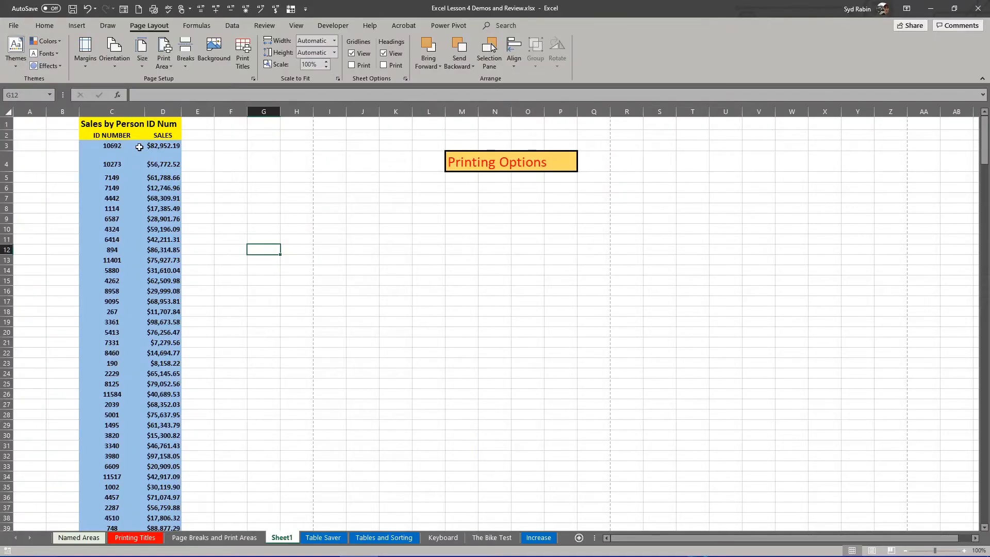
{"action": "left_click", "coordinate": [206, 180]}
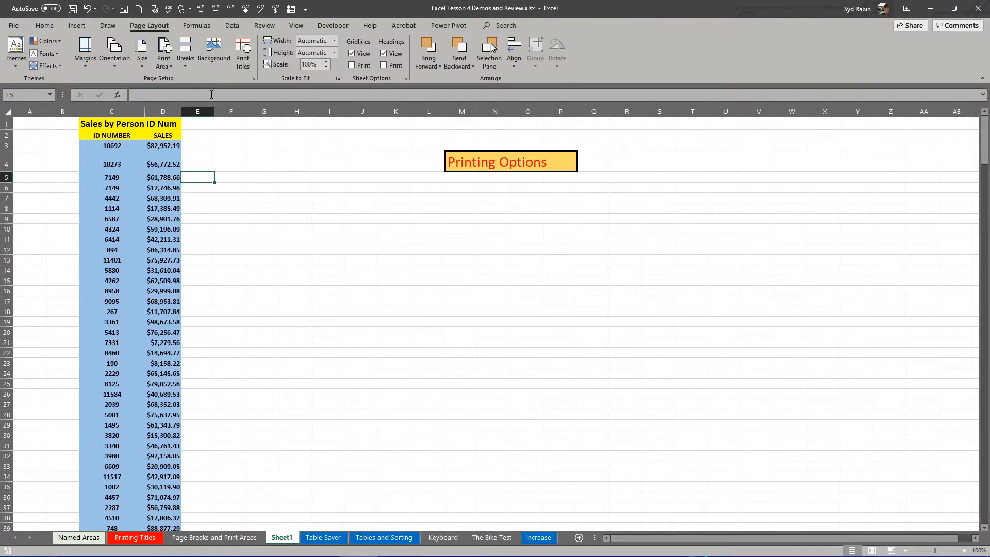
{"action": "left_click", "coordinate": [239, 48]}
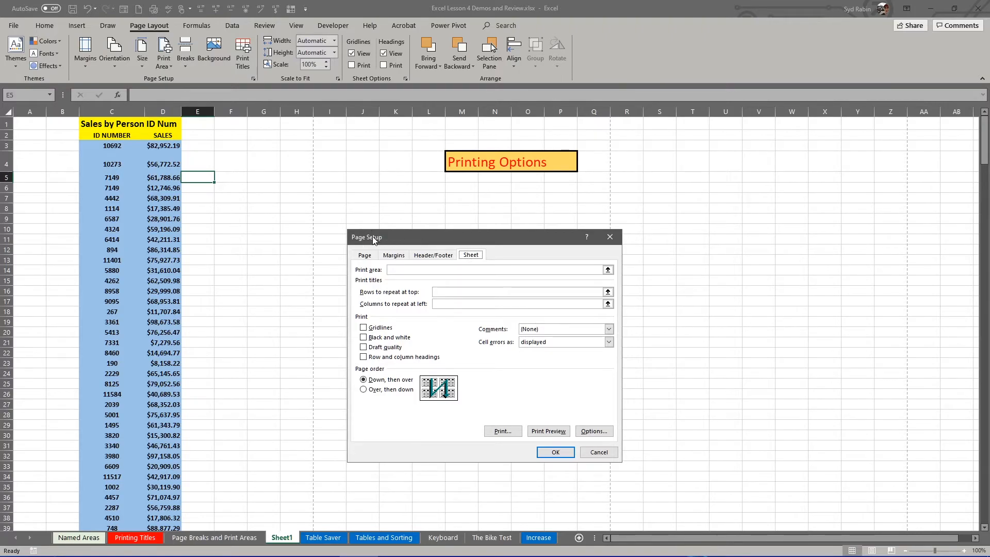
{"action": "left_click", "coordinate": [592, 453]}
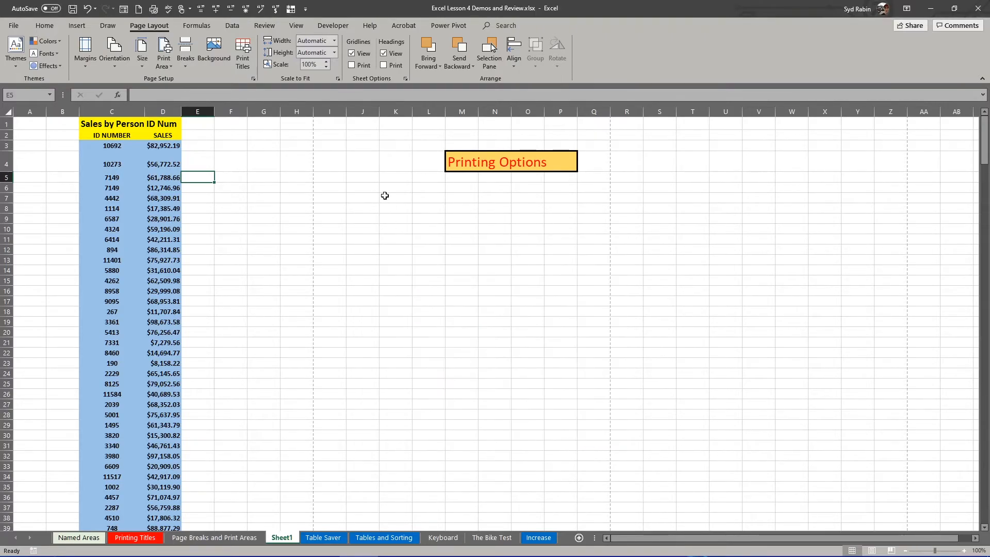
Set rows 1 and 2 ($1:$2) of Sheet1 to repeat at the top of every printed page.
{"action": "left_click", "coordinate": [253, 78]}
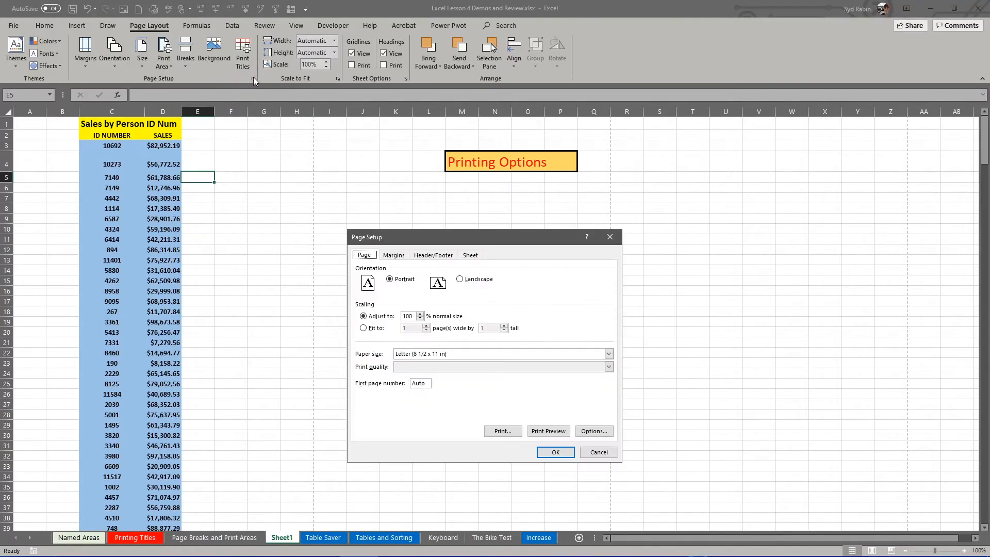
{"action": "left_click", "coordinate": [470, 256]}
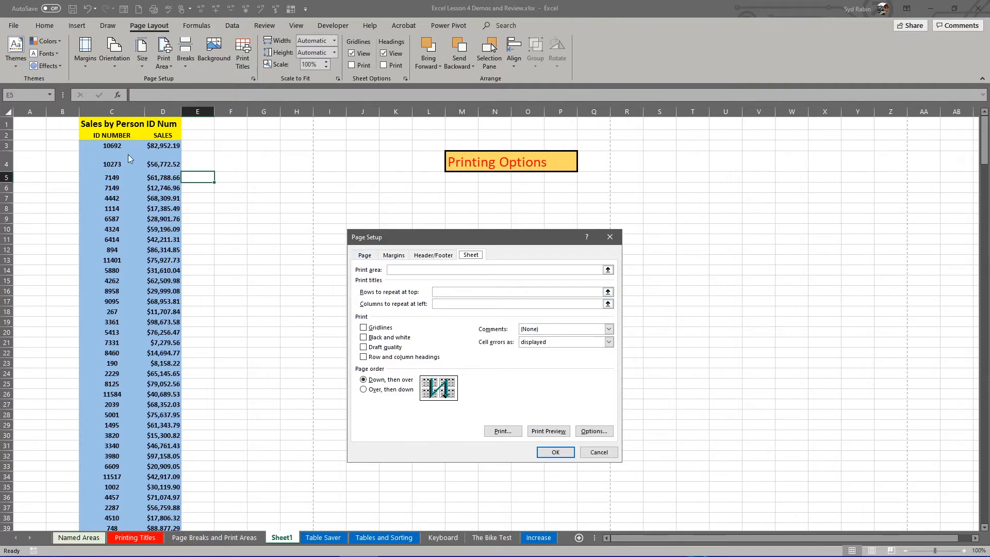
{"action": "left_click", "coordinate": [438, 292]}
{"action": "left_click", "coordinate": [608, 292]}
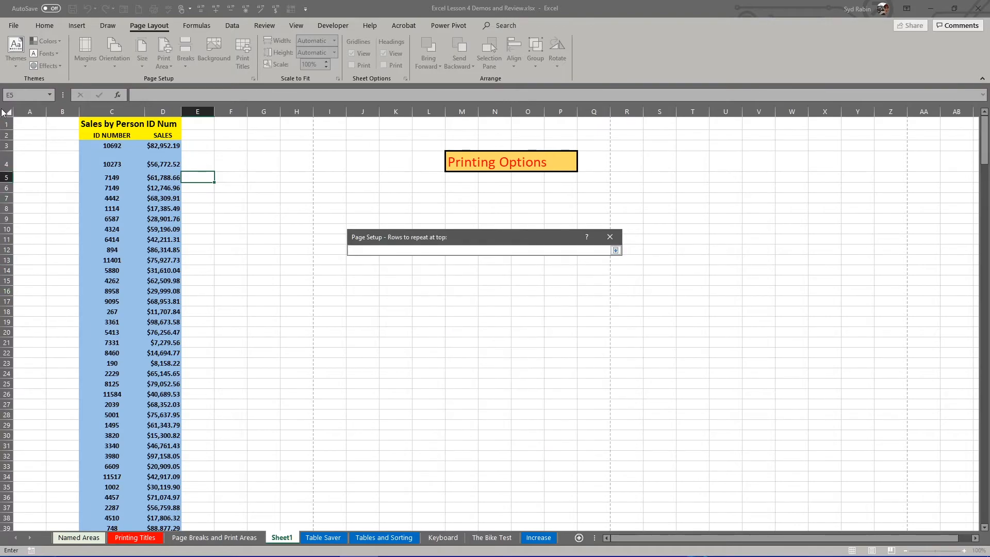
{"action": "left_click_drag", "start_coordinate": [4, 122], "coordinate": [4, 134]}
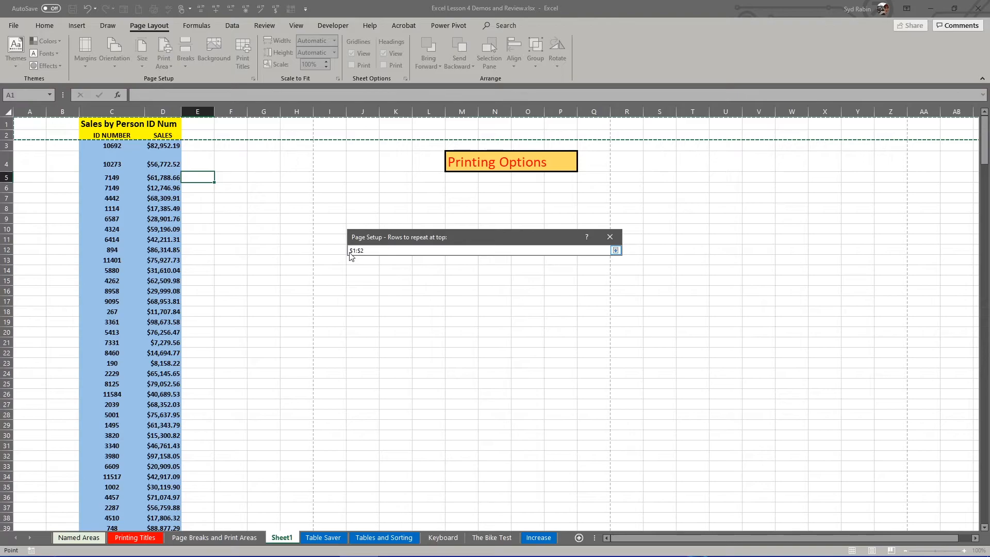
{"action": "left_click", "coordinate": [609, 238]}
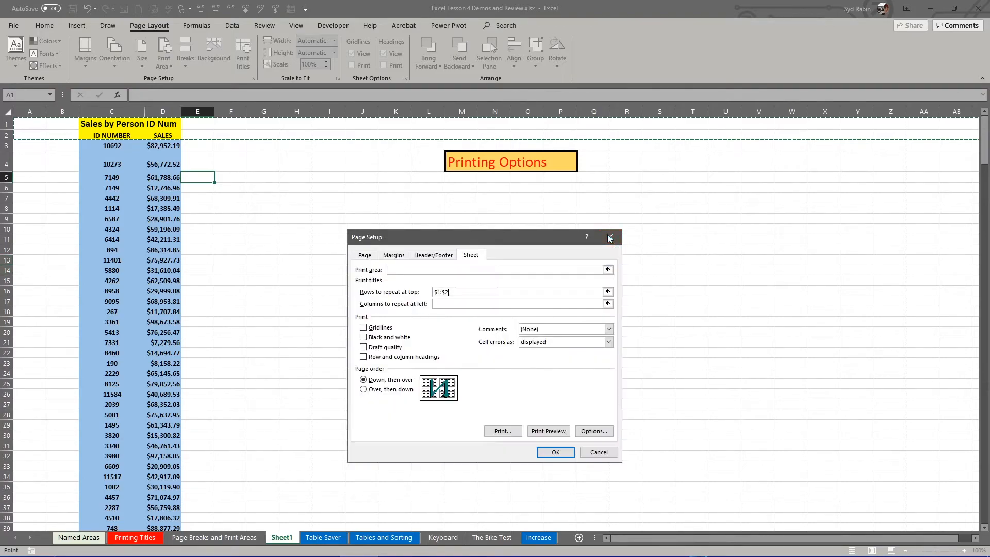
{"action": "left_click", "coordinate": [563, 453]}
Page through the sales list in print preview to check the repeated title rows, and return to the worksheet.
{"action": "key", "text": "ctrl+p"}
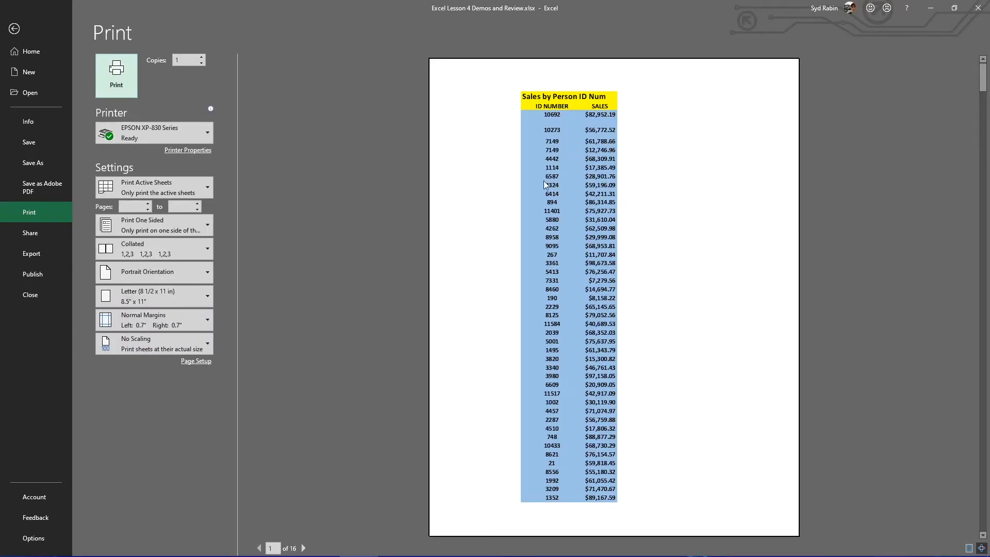
{"action": "scroll", "coordinate": [559, 225], "scroll_direction": "down", "scroll_amount": 1}
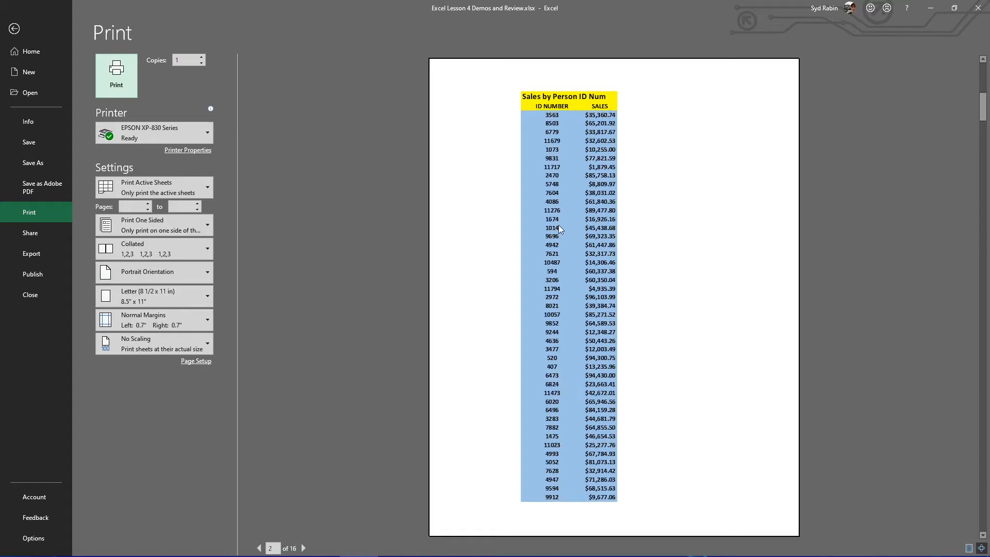
{"action": "scroll", "coordinate": [557, 226], "scroll_direction": "down", "scroll_amount": 1}
{"action": "scroll", "coordinate": [556, 225], "scroll_direction": "down", "scroll_amount": 4}
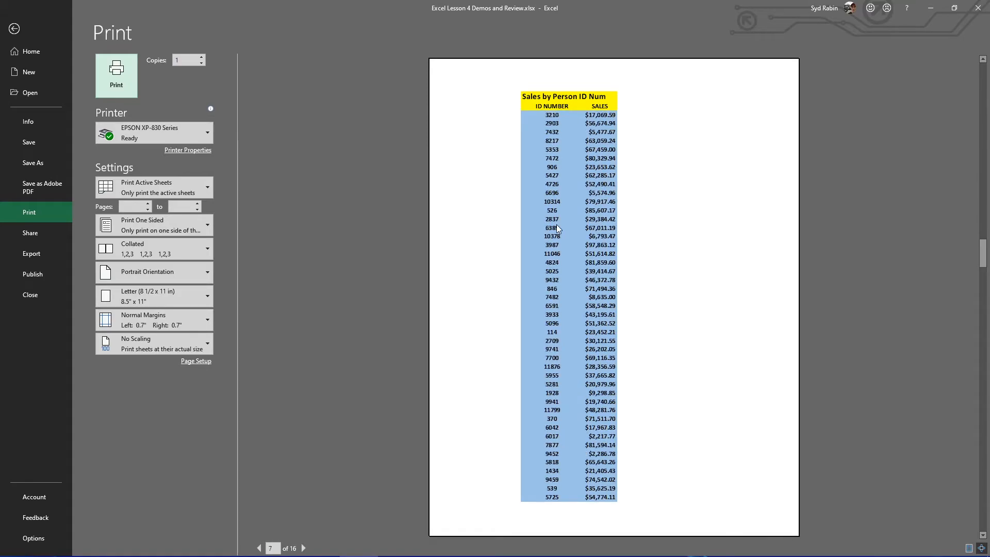
{"action": "scroll", "coordinate": [556, 227], "scroll_direction": "down", "scroll_amount": 1}
{"action": "scroll", "coordinate": [556, 224], "scroll_direction": "up", "scroll_amount": 7}
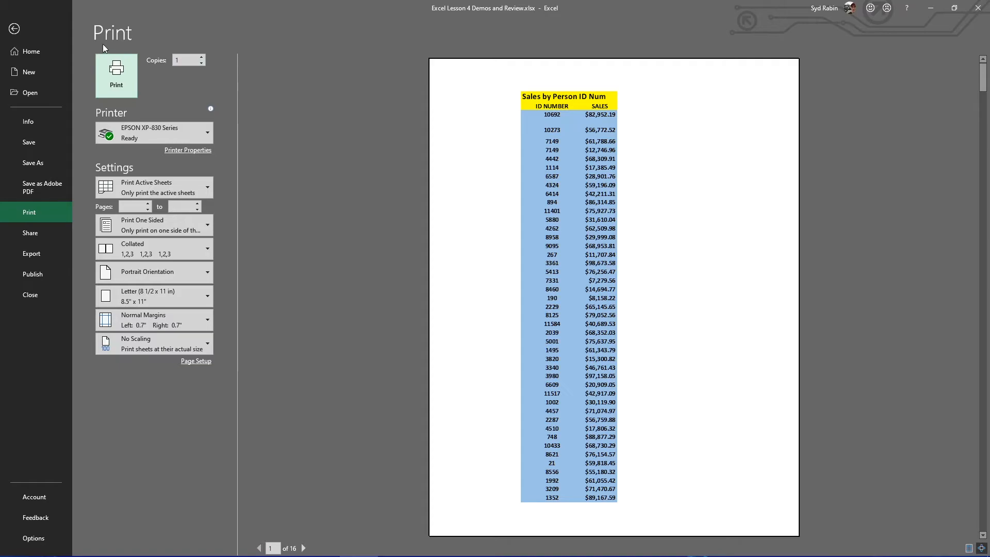
{"action": "left_click", "coordinate": [14, 29]}
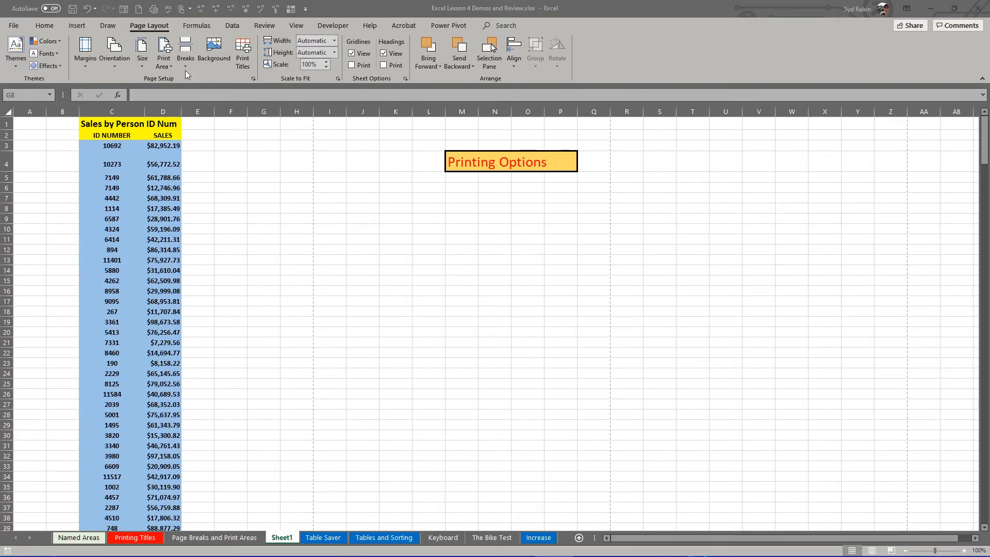
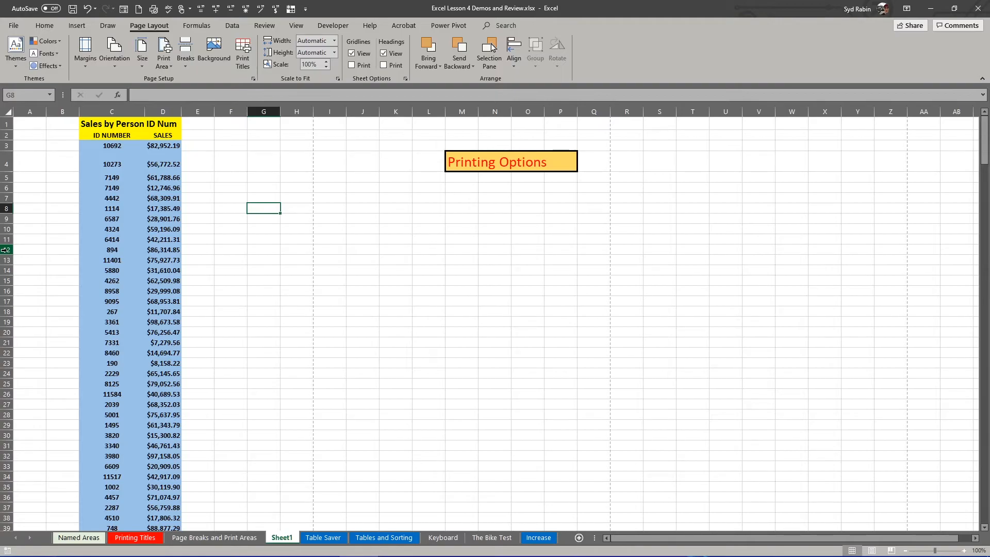
Insert a page break above row 12 of the sales list.
{"action": "left_click", "coordinate": [5, 249]}
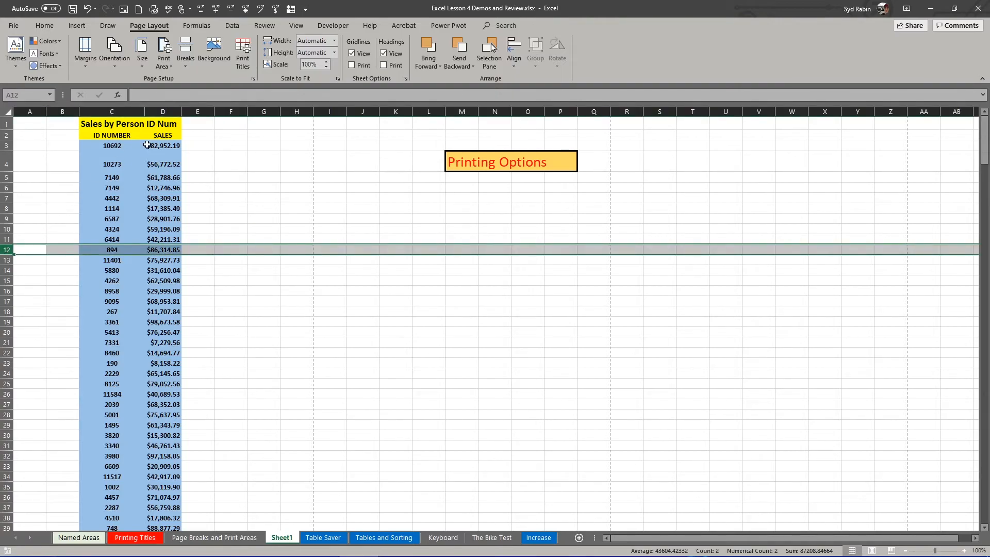
{"action": "left_click", "coordinate": [184, 66]}
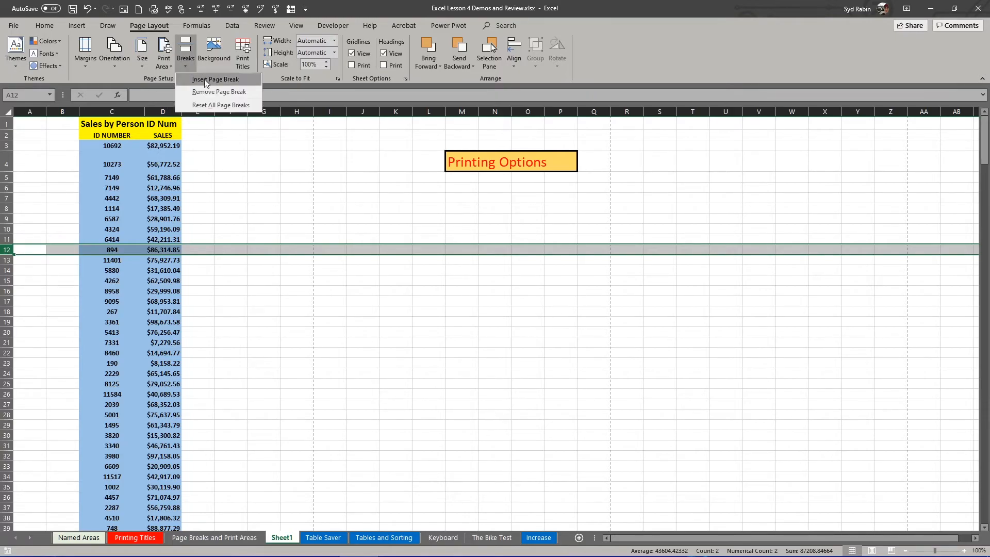
{"action": "left_click", "coordinate": [204, 80]}
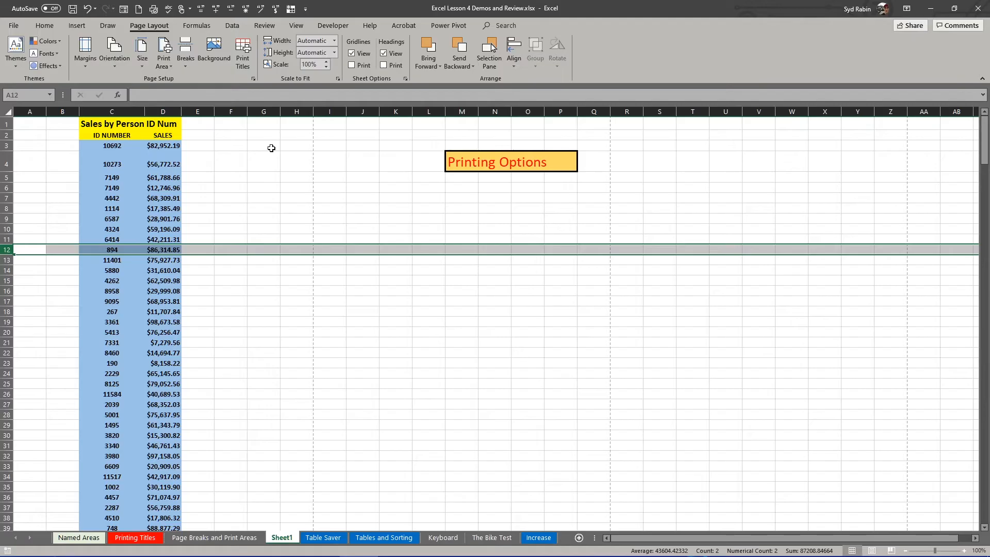
Check the page break above row 12 across the first pages in print preview, and return to the worksheet.
{"action": "key", "text": "ctrl+p"}
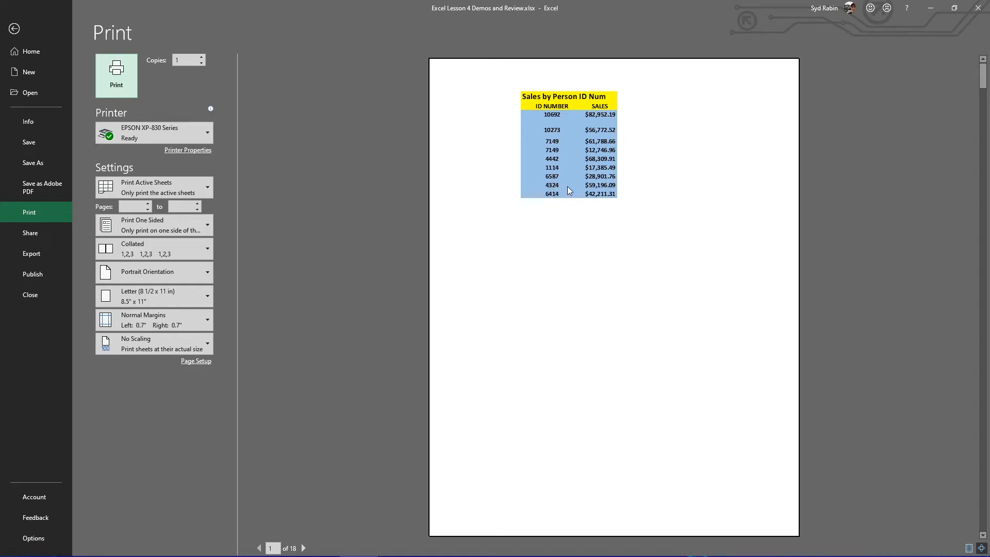
{"action": "scroll", "coordinate": [568, 187], "scroll_direction": "down", "scroll_amount": 1}
{"action": "scroll", "coordinate": [567, 187], "scroll_direction": "down", "scroll_amount": 2}
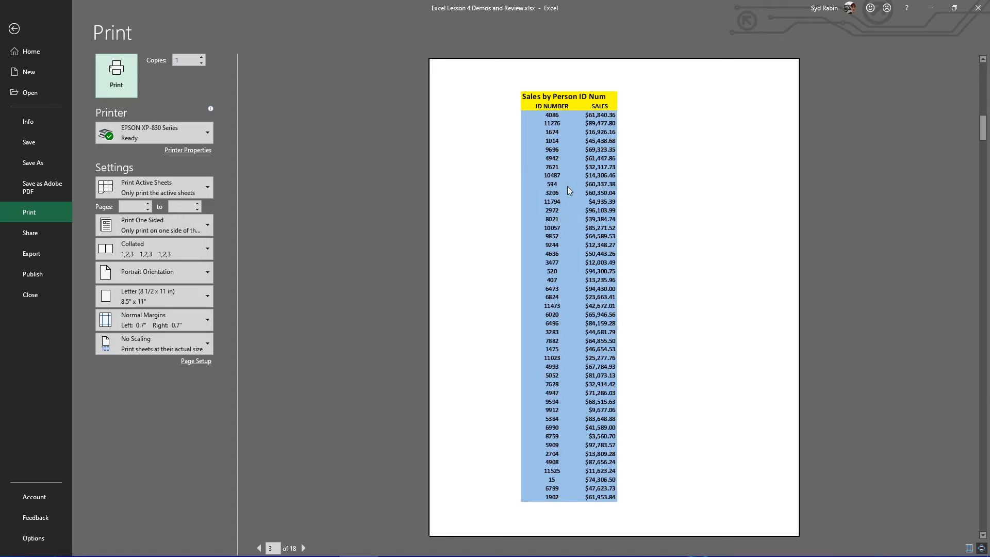
{"action": "scroll", "coordinate": [564, 283], "scroll_direction": "up", "scroll_amount": 2}
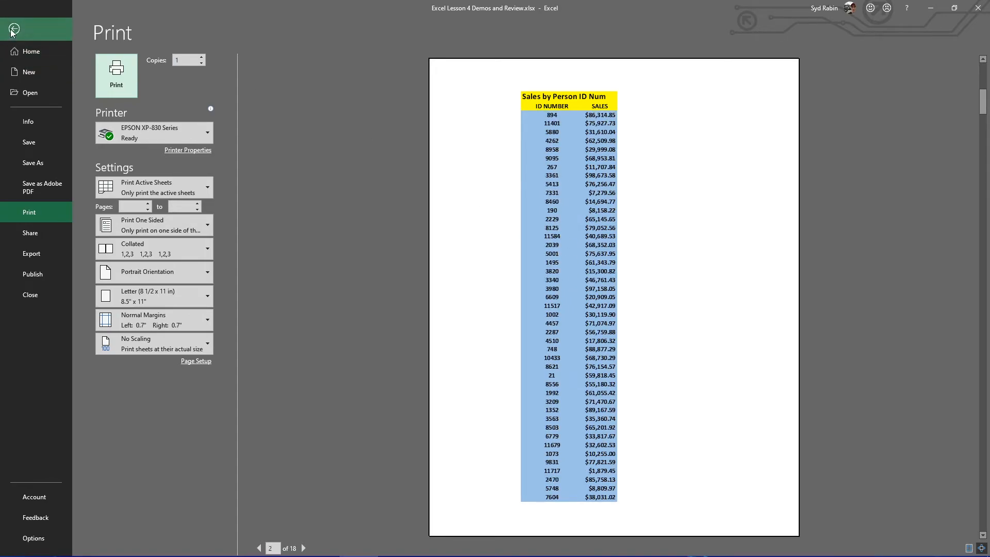
{"action": "left_click", "coordinate": [14, 30]}
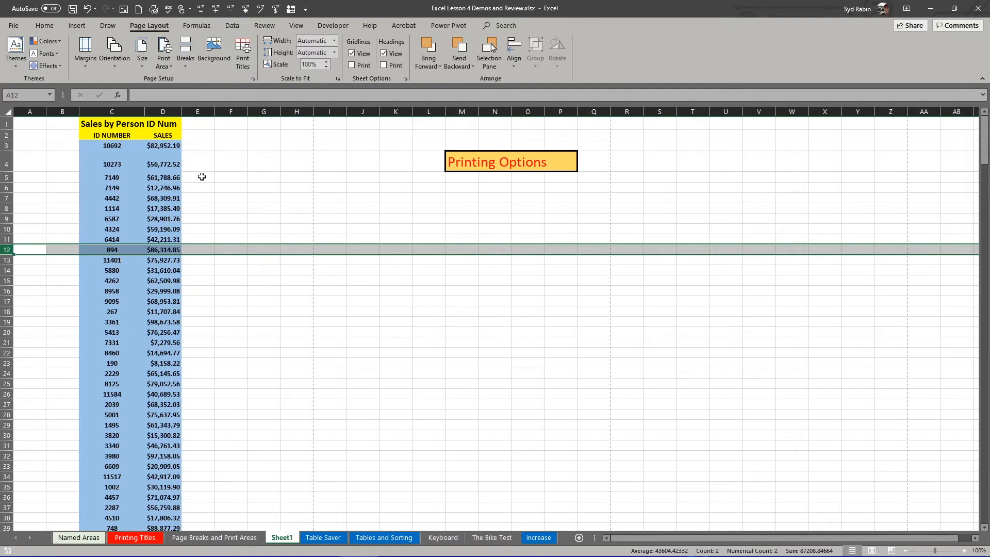
Switch Sheet1 to Page Break Preview and move the page break above row 12 down to below row 23.
{"action": "left_click", "coordinate": [296, 27]}
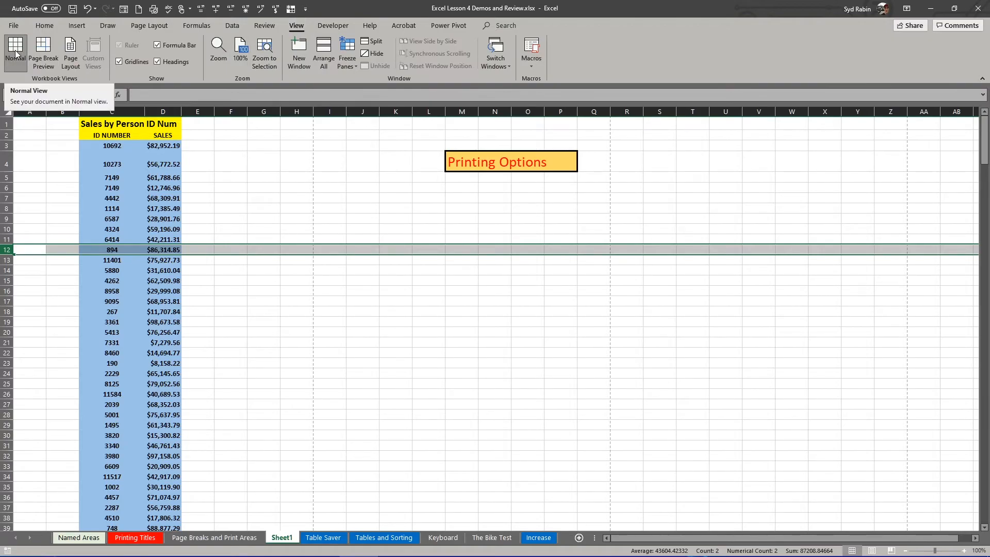
{"action": "left_click", "coordinate": [45, 57]}
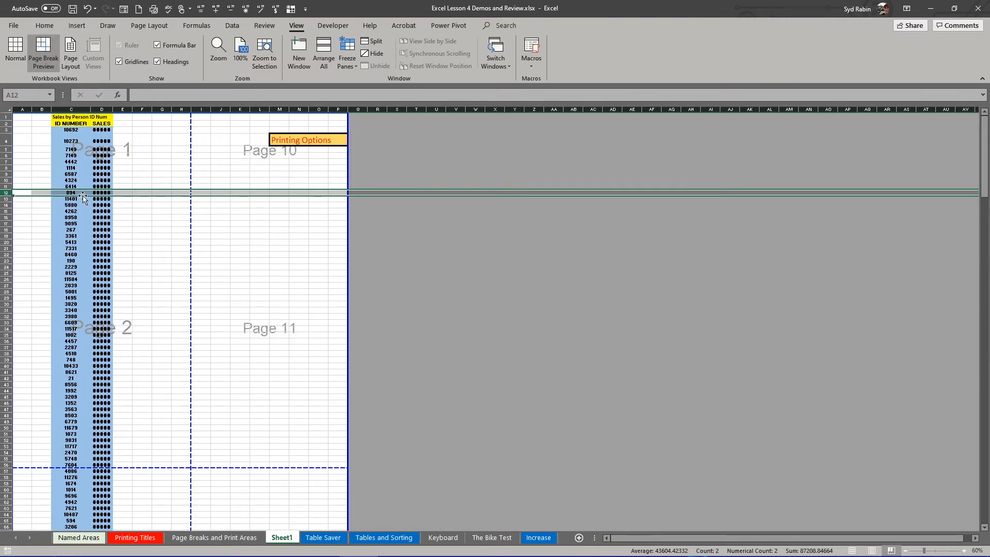
{"action": "left_click", "coordinate": [116, 193]}
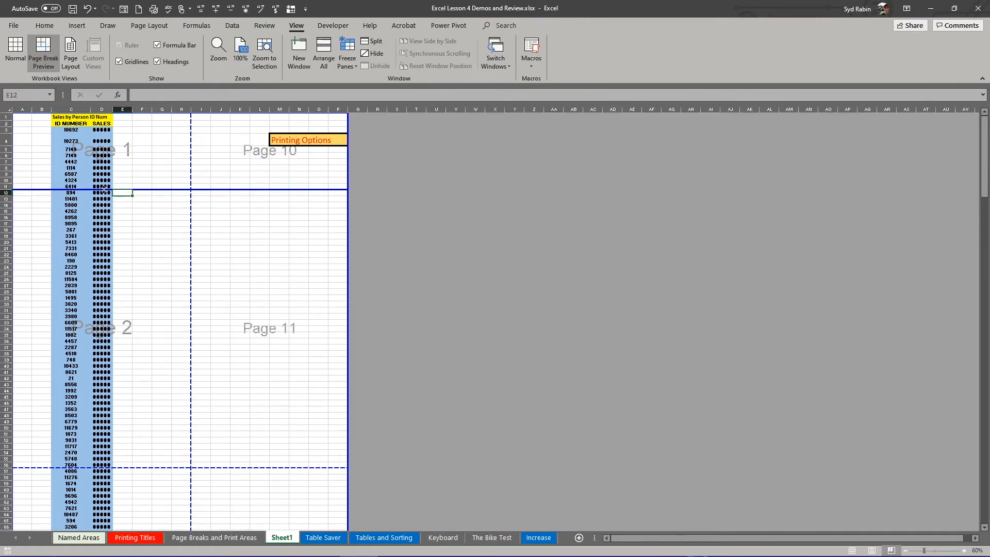
{"action": "left_click_drag", "start_coordinate": [105, 190], "coordinate": [119, 172]}
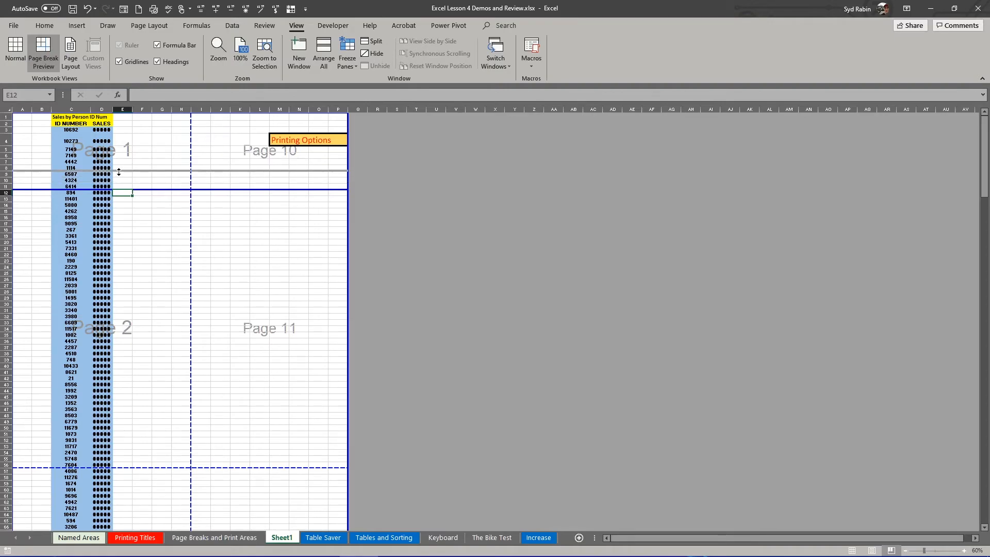
{"action": "left_click_drag", "start_coordinate": [118, 172], "coordinate": [116, 264]}
Insert page breaks at cells E38 and G51, and move the horizontal break at row 51 down to below row 61.
{"action": "scroll", "coordinate": [123, 353], "scroll_direction": "down", "scroll_amount": 2}
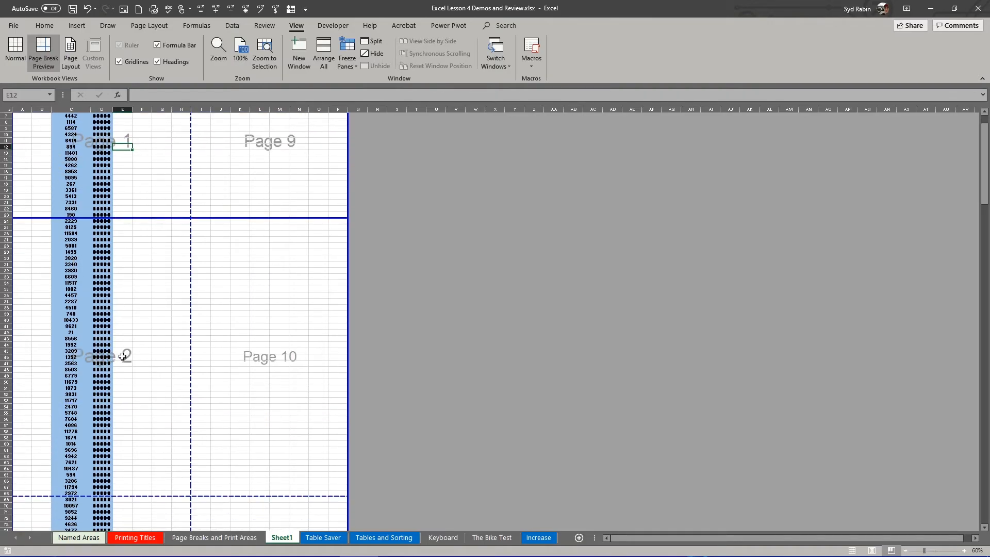
{"action": "right_click", "coordinate": [128, 309]}
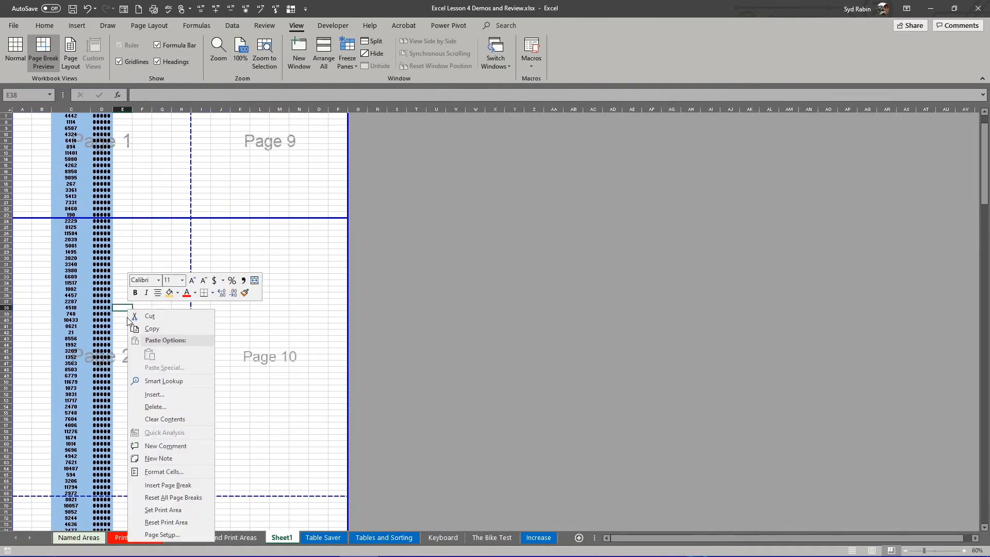
{"action": "left_click", "coordinate": [162, 484]}
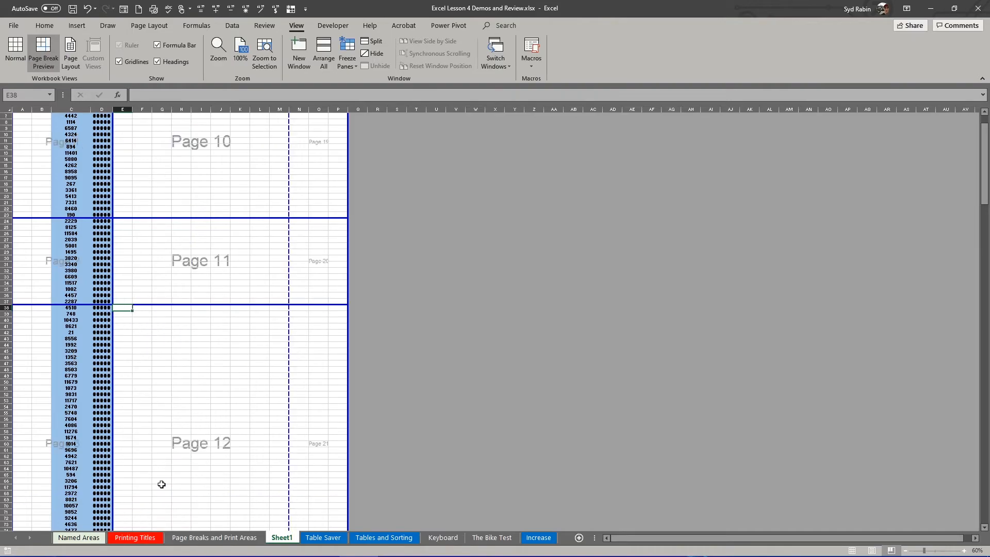
{"action": "right_click", "coordinate": [160, 389]}
{"action": "left_click", "coordinate": [183, 334]}
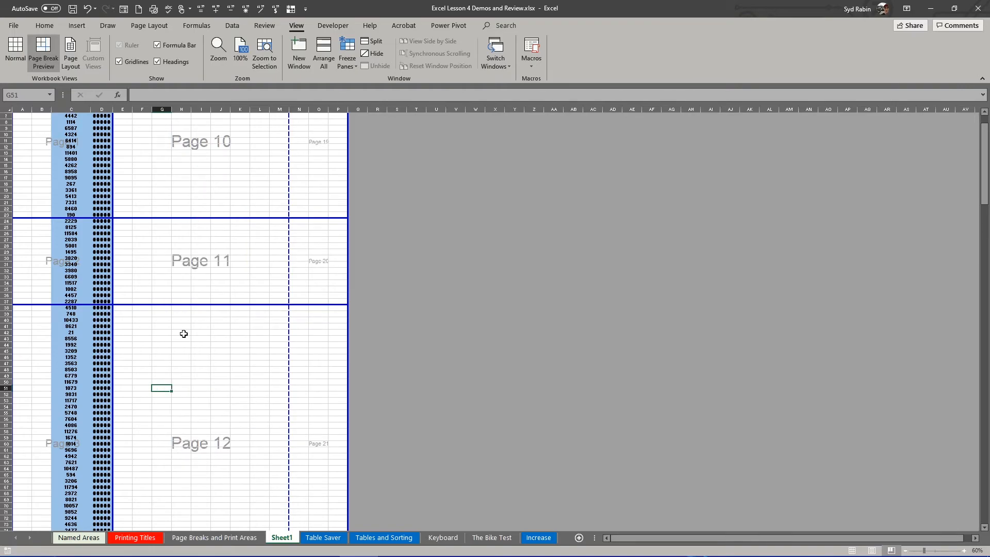
{"action": "left_click_drag", "start_coordinate": [122, 385], "coordinate": [118, 452]}
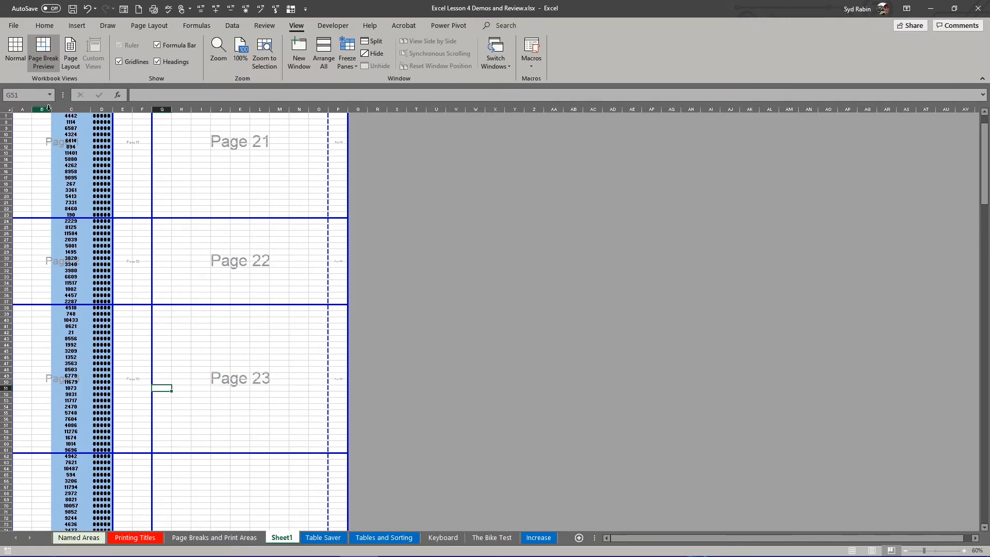
Return Sheet1 to Normal view and show the sales list with its new page breaks in print preview.
{"action": "left_click", "coordinate": [16, 50]}
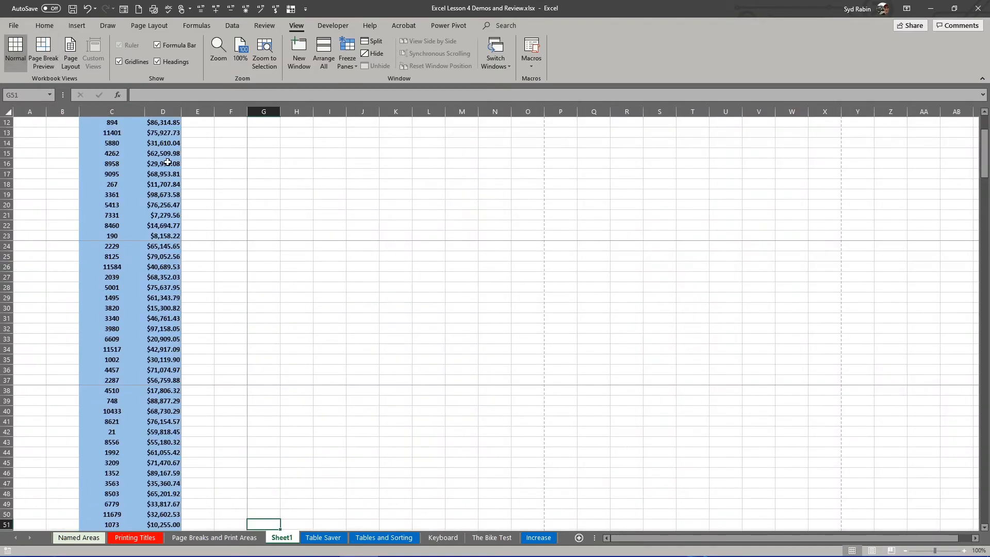
{"action": "scroll", "coordinate": [211, 207], "scroll_direction": "up", "scroll_amount": 4}
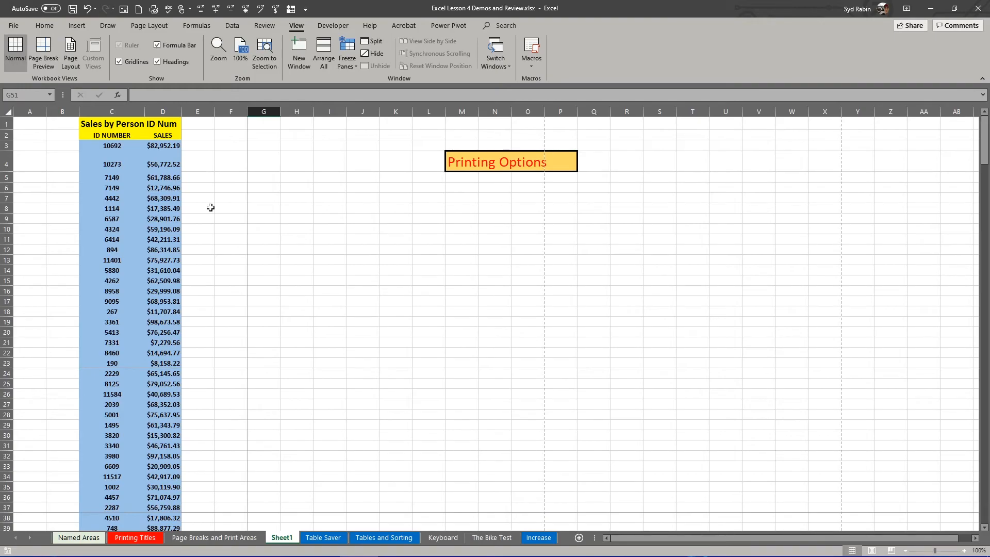
{"action": "key", "text": "ctrl+p"}
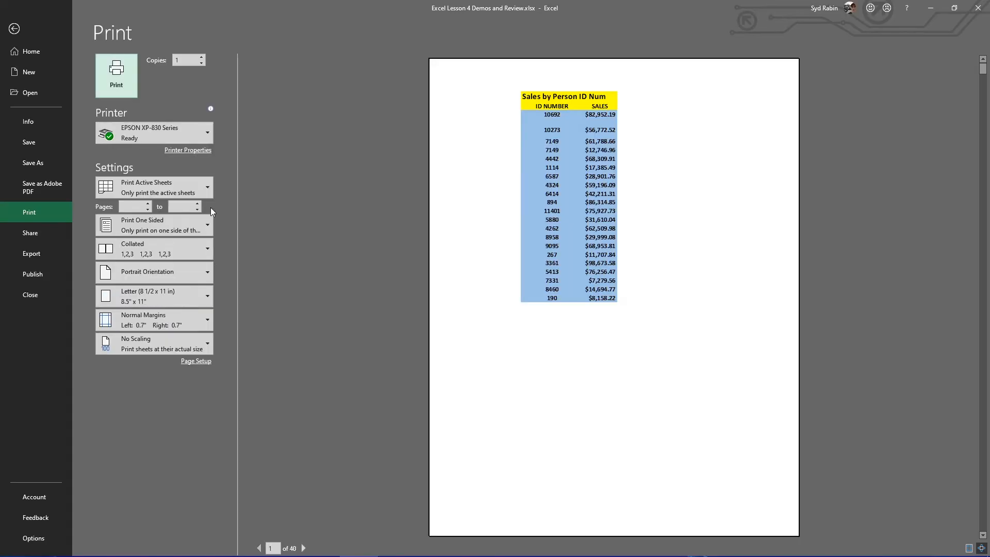
Compare the first two pages of the sales list in print preview, and return to the worksheet.
{"action": "scroll", "coordinate": [572, 234], "scroll_direction": "down", "scroll_amount": 3}
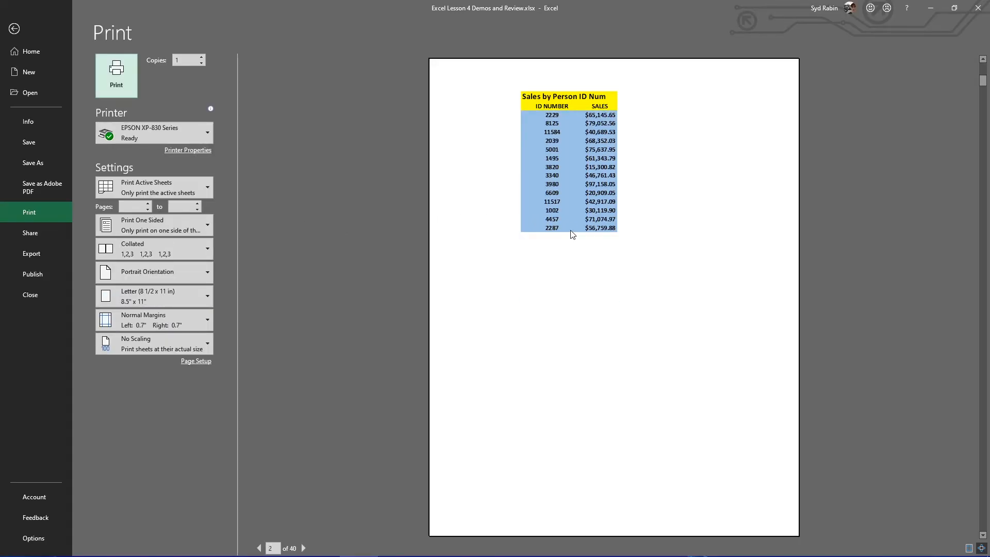
{"action": "scroll", "coordinate": [571, 234], "scroll_direction": "up", "scroll_amount": 3}
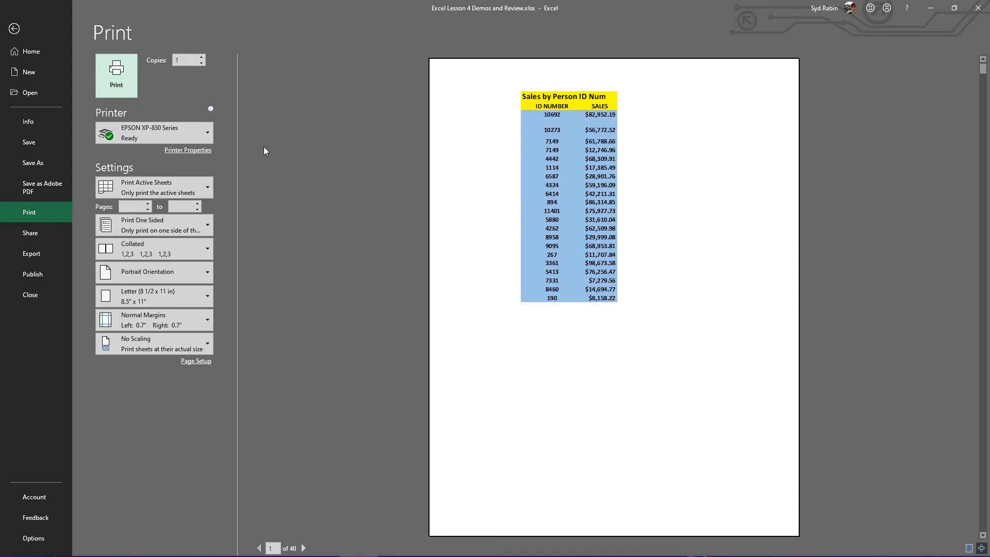
{"action": "left_click", "coordinate": [14, 30]}
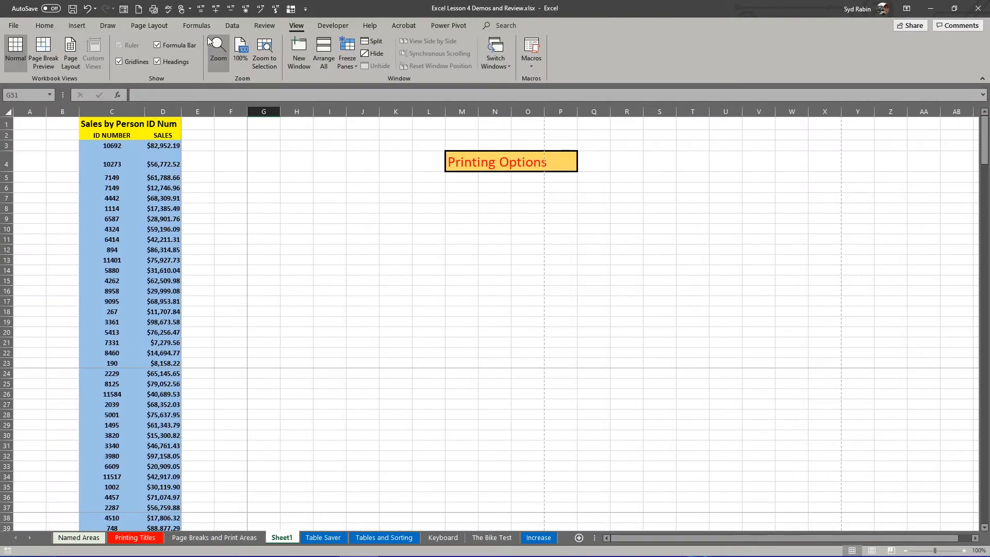
Reset all page breaks on Sheet1.
{"action": "left_click", "coordinate": [156, 25]}
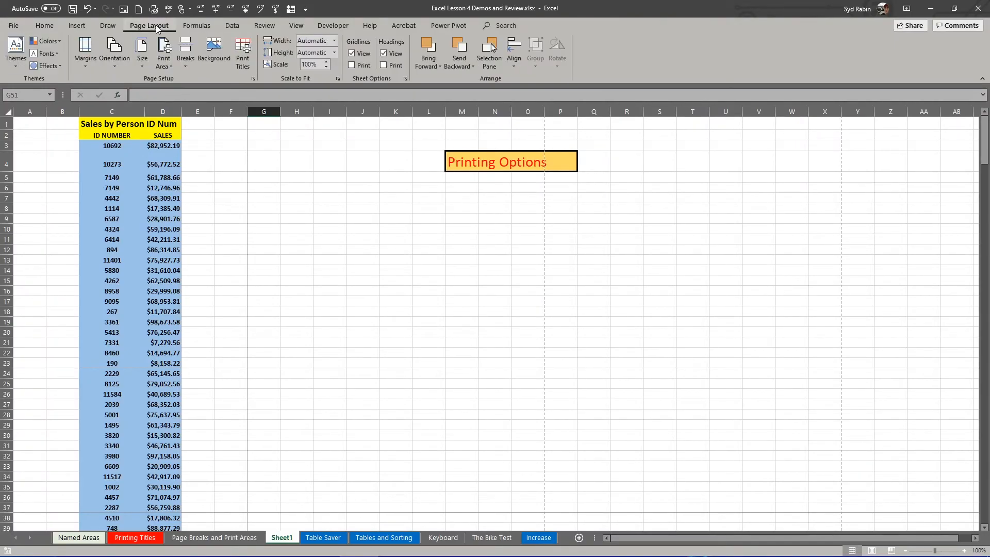
{"action": "left_click", "coordinate": [185, 64]}
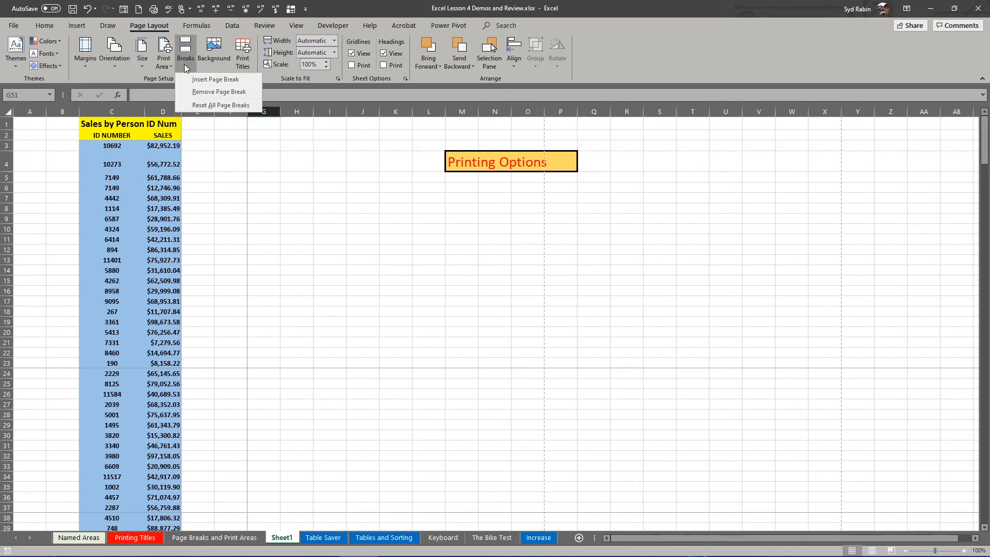
{"action": "left_click", "coordinate": [203, 105]}
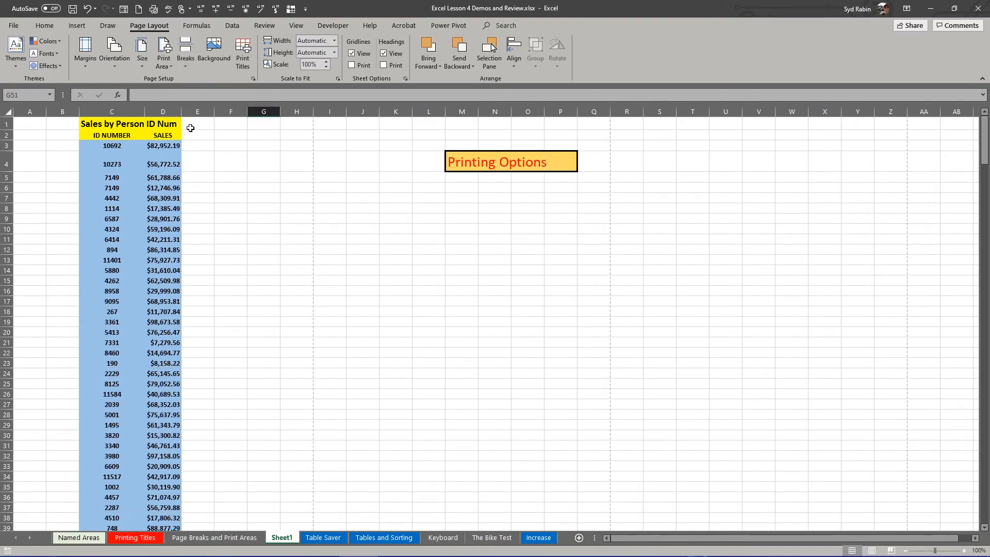
Switch Sheet1 to Page Break Preview and move the first two horizontal page breaks up to below row 36 and below row 67.
{"action": "left_click", "coordinate": [296, 27]}
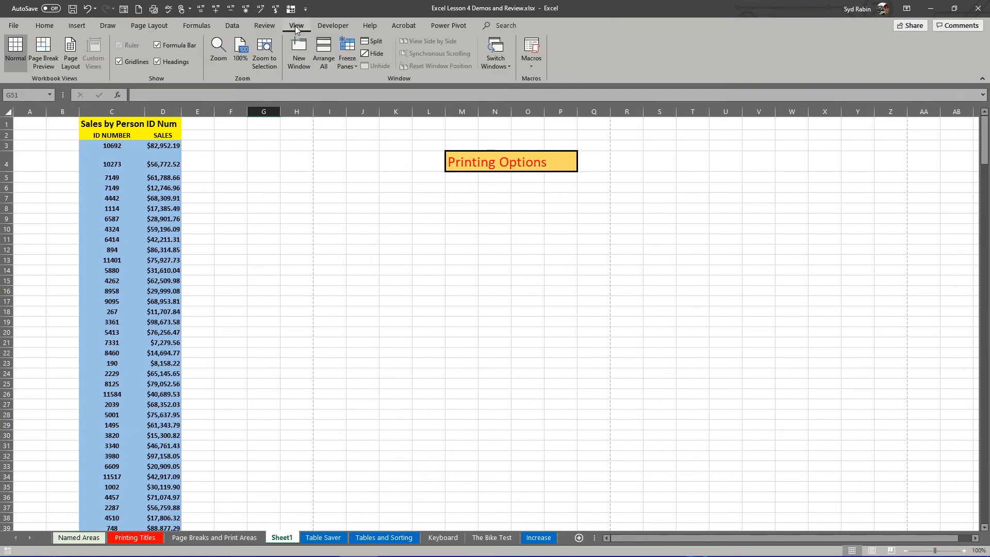
{"action": "left_click", "coordinate": [41, 54]}
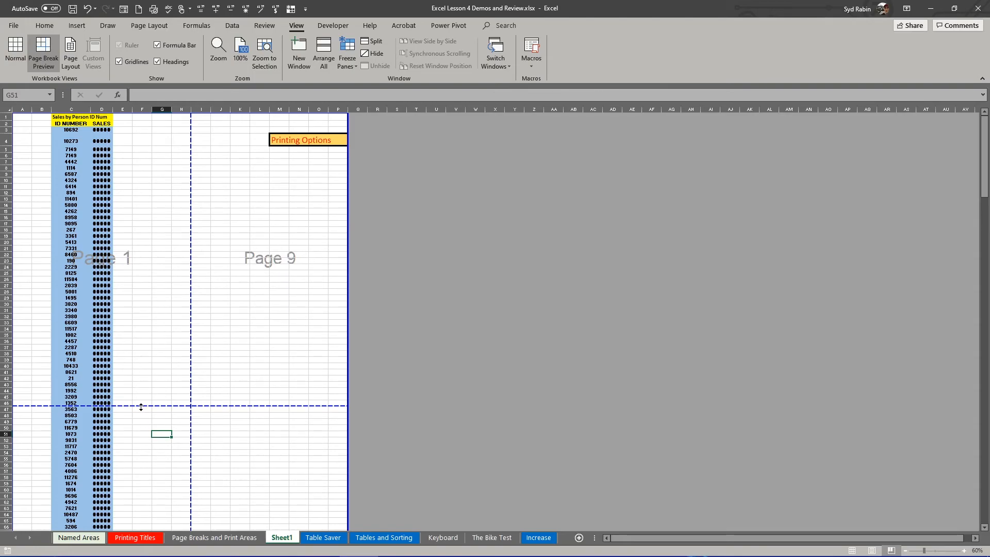
{"action": "left_click_drag", "start_coordinate": [141, 406], "coordinate": [143, 343]}
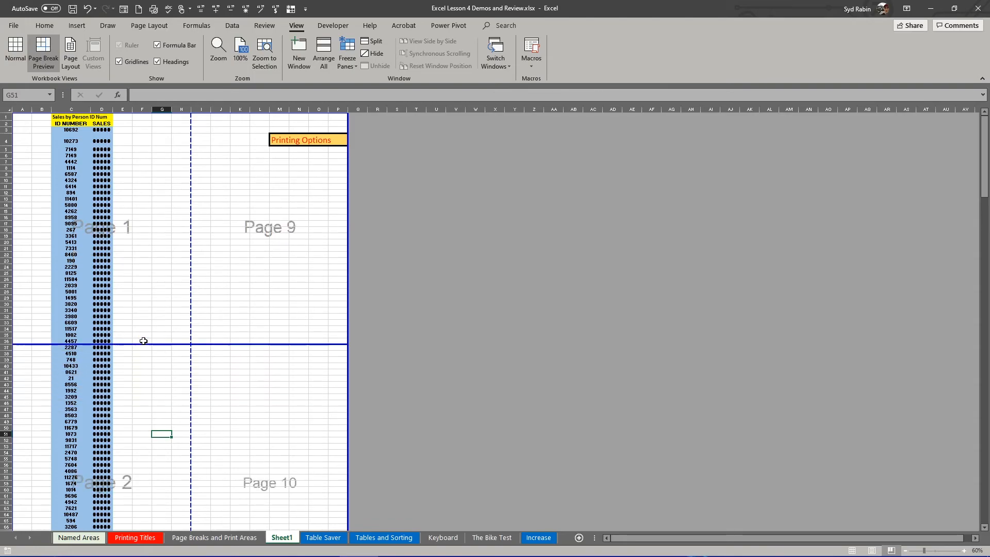
{"action": "scroll", "coordinate": [143, 374], "scroll_direction": "down", "scroll_amount": 8}
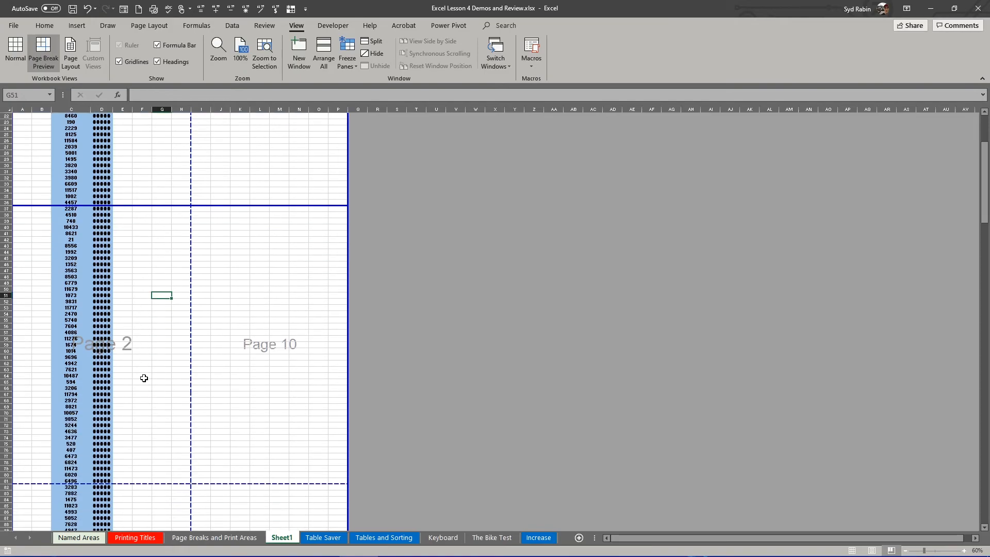
{"action": "left_click_drag", "start_coordinate": [147, 465], "coordinate": [158, 379]}
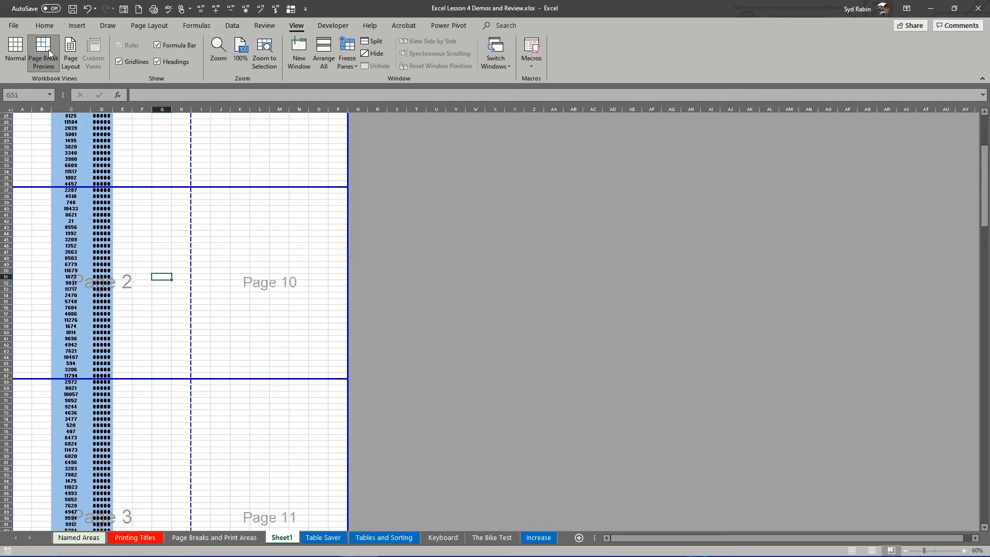
Return Sheet1 to Normal view and check the moved page breaks along the sales list.
{"action": "left_click", "coordinate": [7, 64]}
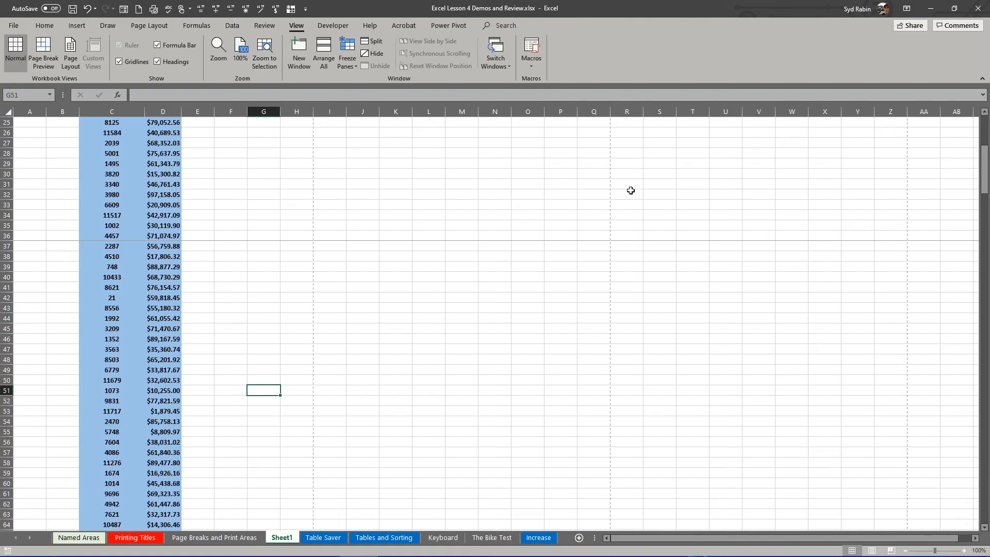
{"action": "scroll", "coordinate": [109, 145], "scroll_direction": "down", "scroll_amount": 7}
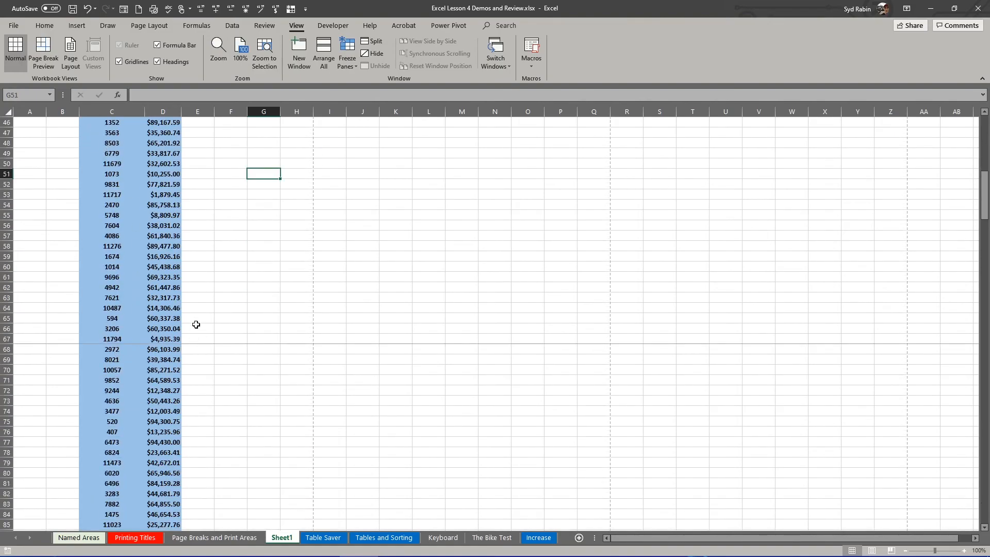
{"action": "scroll", "coordinate": [111, 222], "scroll_direction": "up", "scroll_amount": 15}
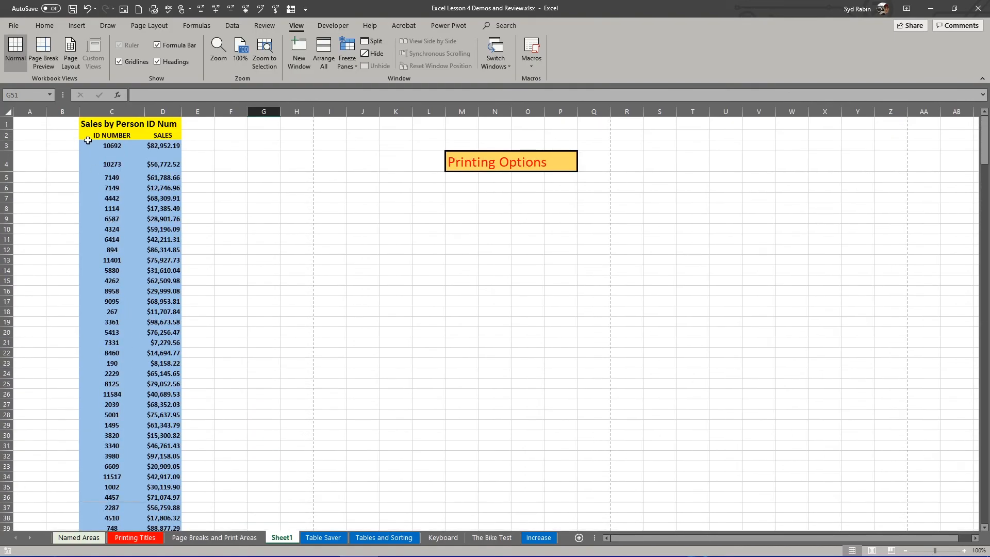
Remove the manually moved page breaks from Sheet1 by resetting all page breaks.
{"action": "left_click", "coordinate": [140, 25]}
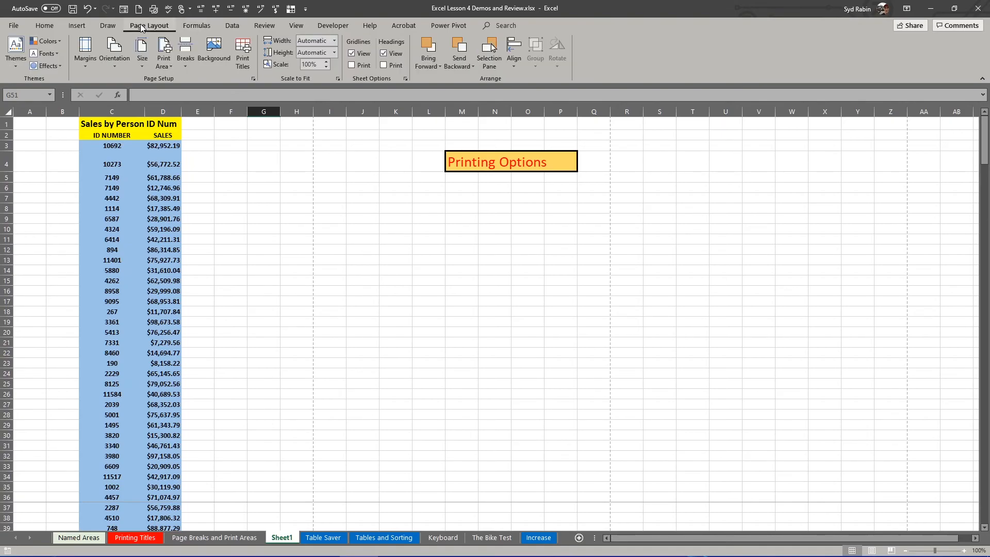
{"action": "left_click", "coordinate": [183, 66]}
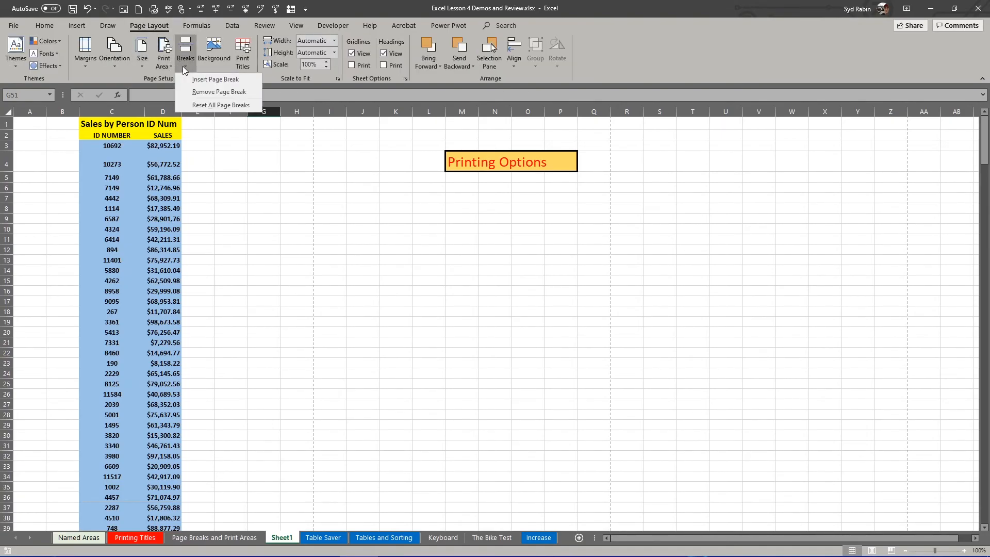
{"action": "left_click", "coordinate": [209, 105]}
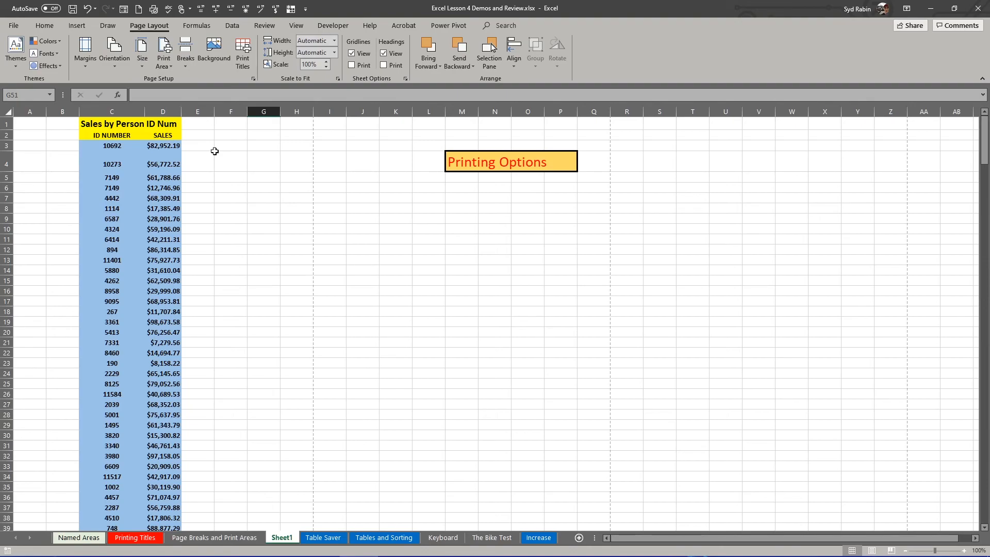
Switch Sheet1 to Page Break Preview.
{"action": "left_click", "coordinate": [183, 67]}
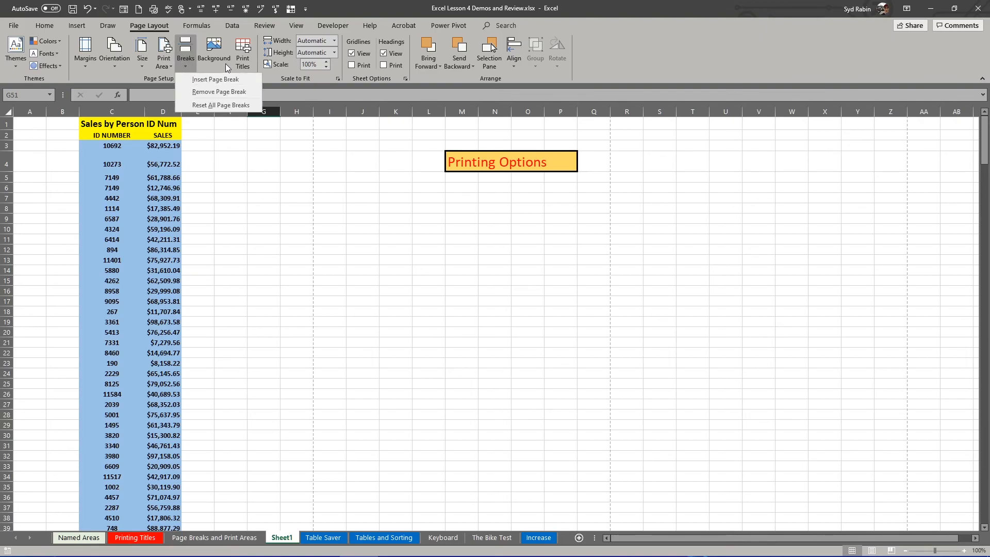
{"action": "left_click", "coordinate": [292, 25]}
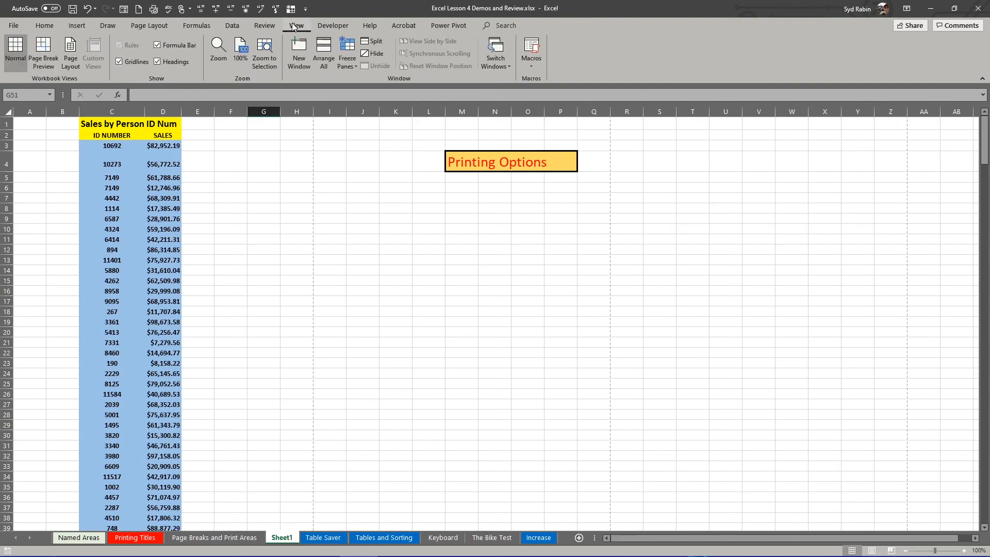
{"action": "left_click", "coordinate": [42, 56]}
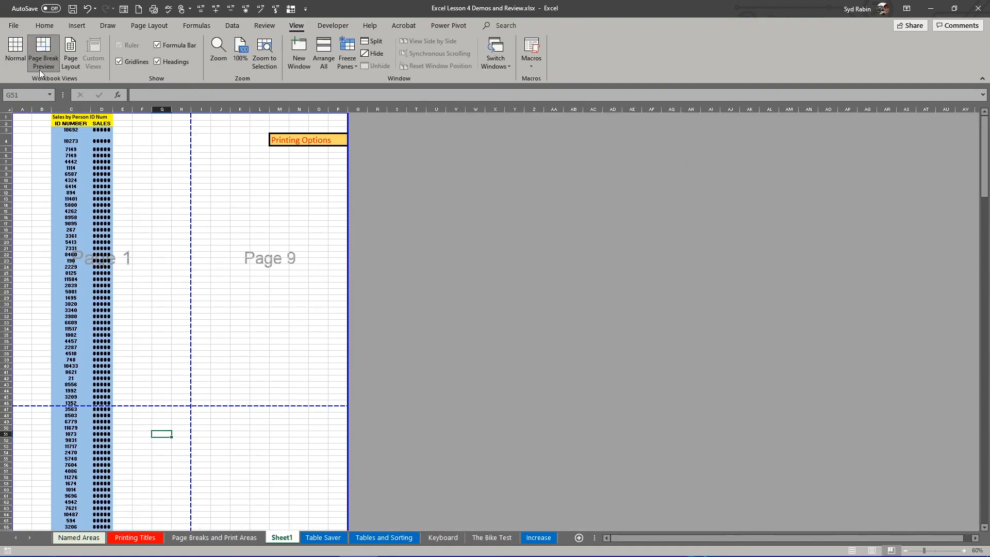
{"action": "right_click", "coordinate": [143, 228]}
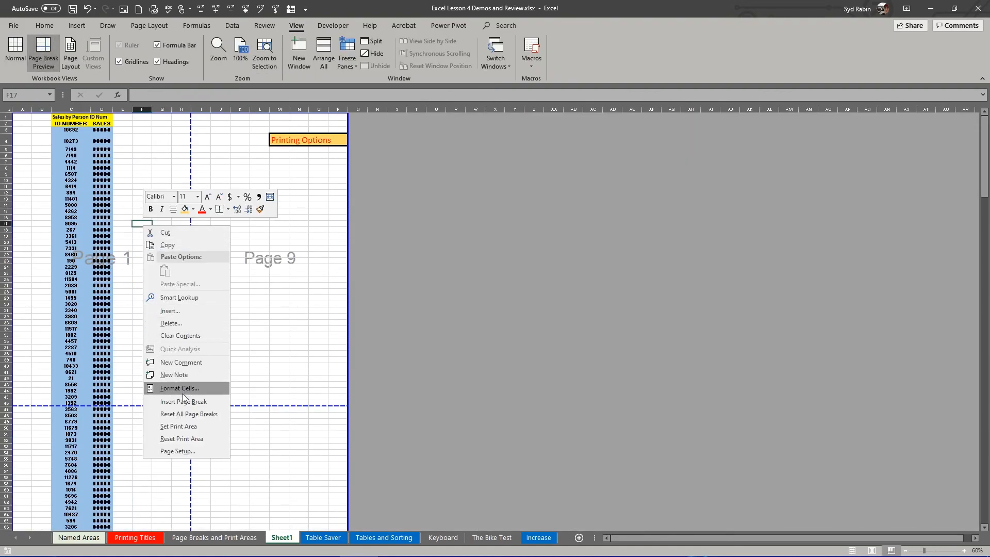
{"action": "left_click", "coordinate": [35, 259]}
{"action": "left_click", "coordinate": [36, 259]}
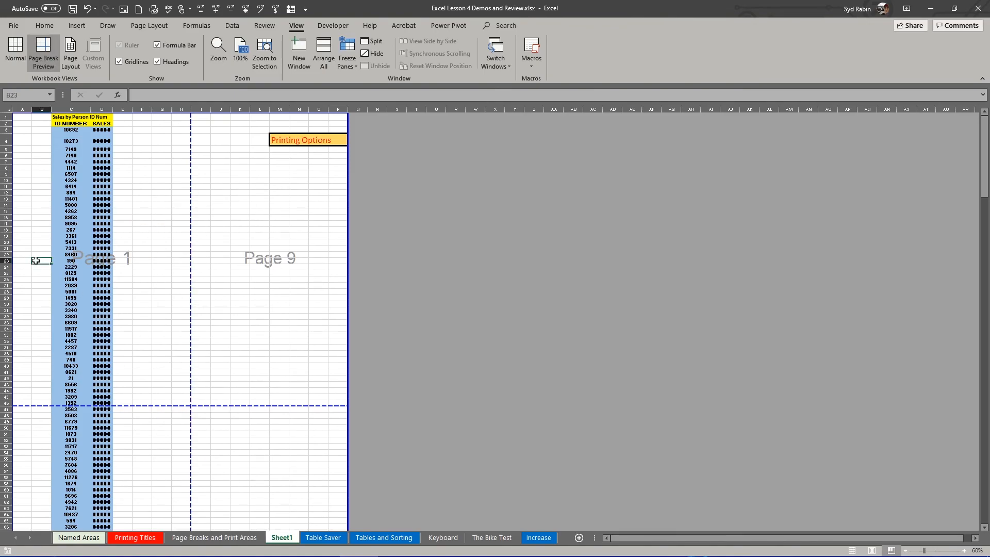
{"action": "right_click", "coordinate": [162, 258]}
{"action": "key", "text": "Escape"}
Insert a page break at cell A23, move it down to below row 35, and return Sheet1 to Normal view.
{"action": "right_click", "coordinate": [26, 260]}
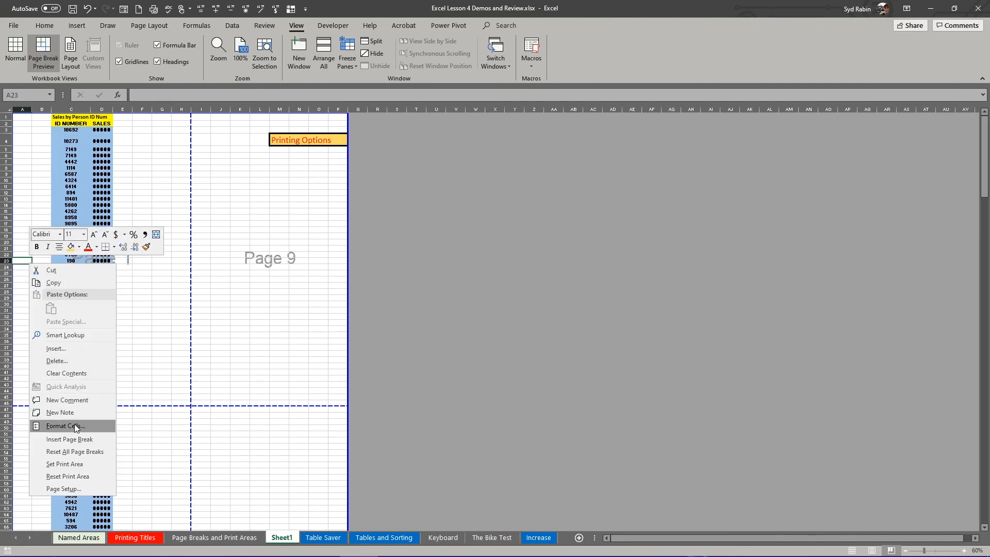
{"action": "left_click", "coordinate": [75, 438]}
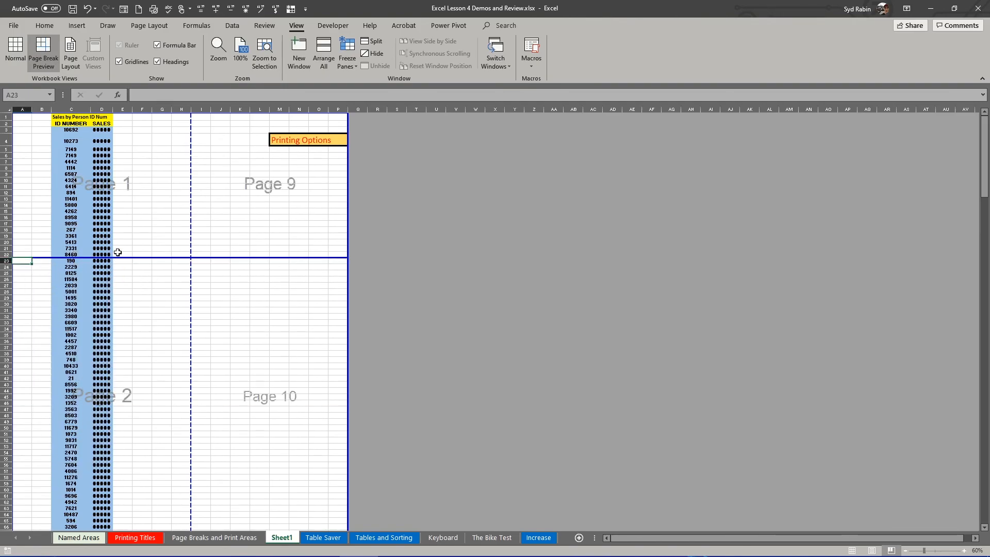
{"action": "left_click_drag", "start_coordinate": [130, 258], "coordinate": [143, 338]}
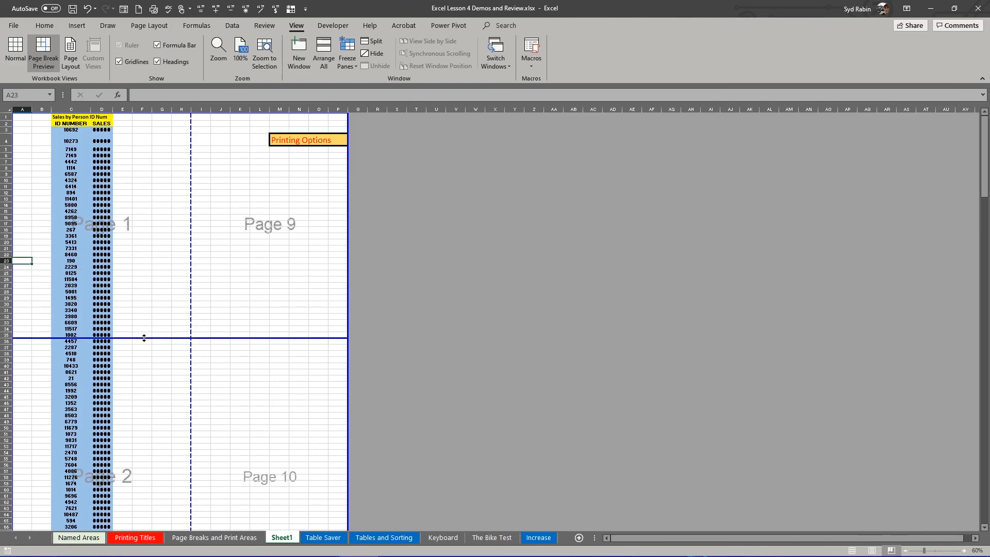
{"action": "left_click", "coordinate": [16, 51]}
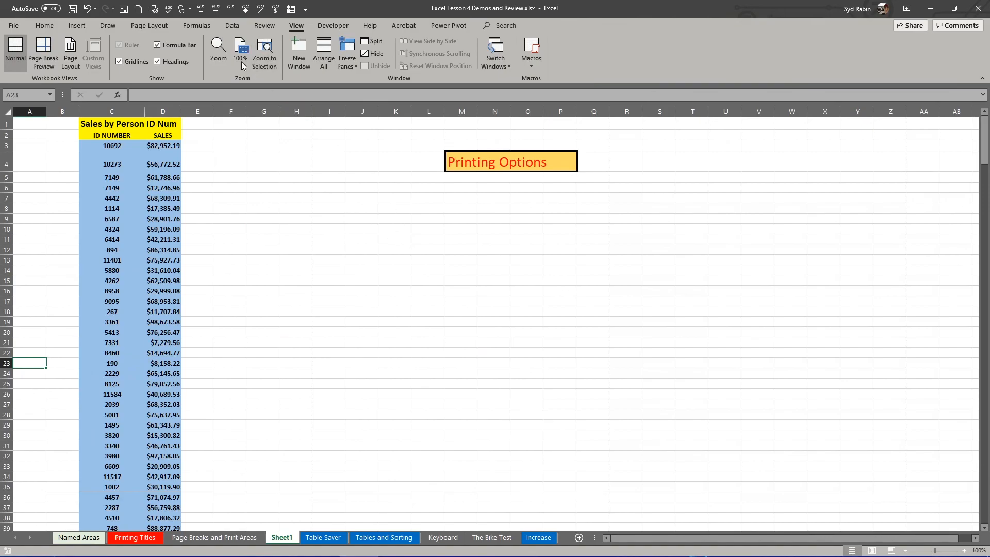
Reset all page breaks and clear the print area on Sheet1.
{"action": "left_click", "coordinate": [150, 25]}
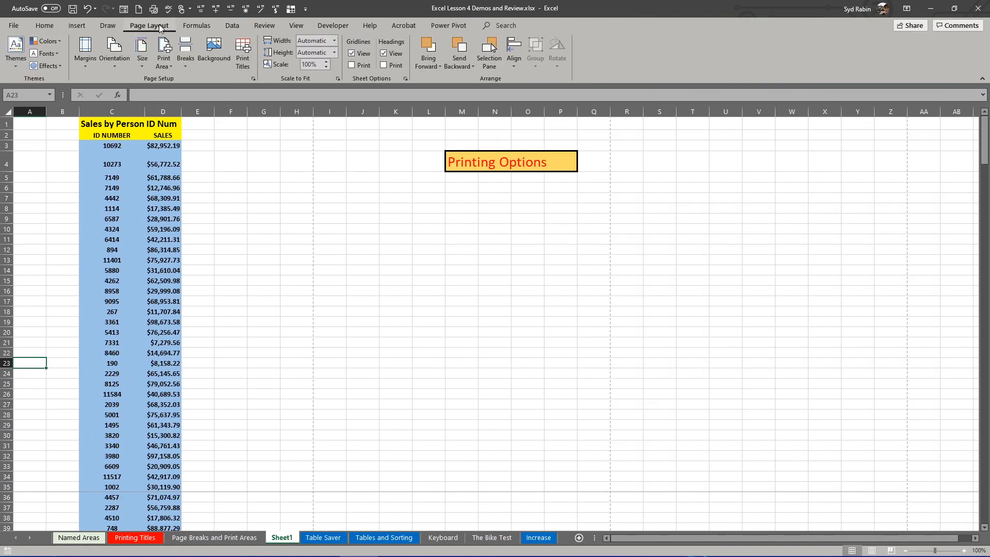
{"action": "left_click", "coordinate": [141, 66]}
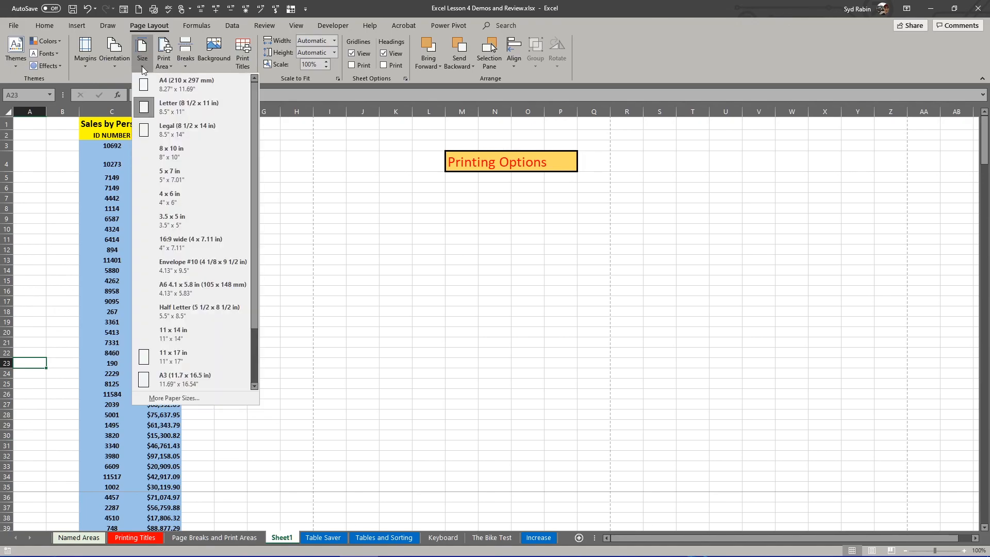
{"action": "left_click", "coordinate": [141, 66]}
{"action": "left_click", "coordinate": [184, 66]}
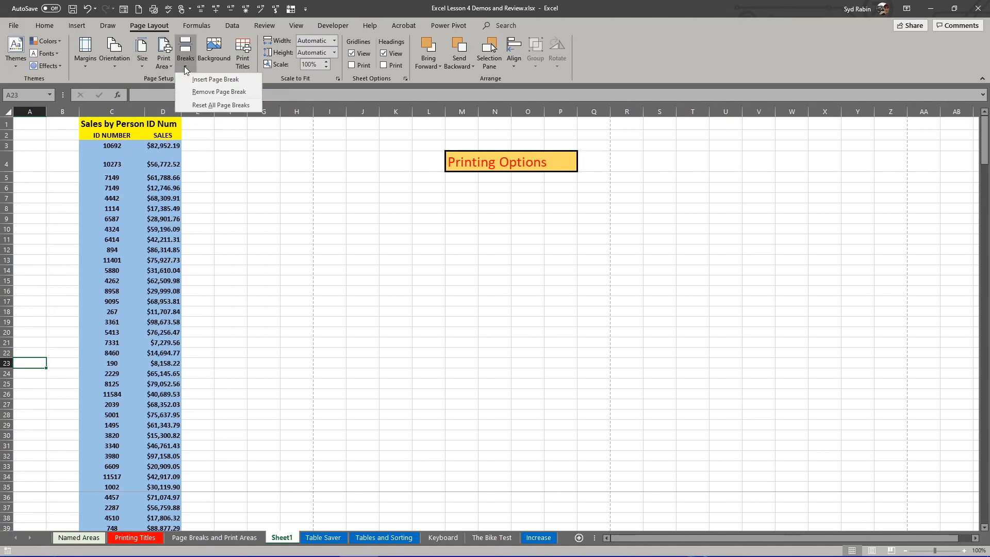
{"action": "left_click", "coordinate": [202, 106]}
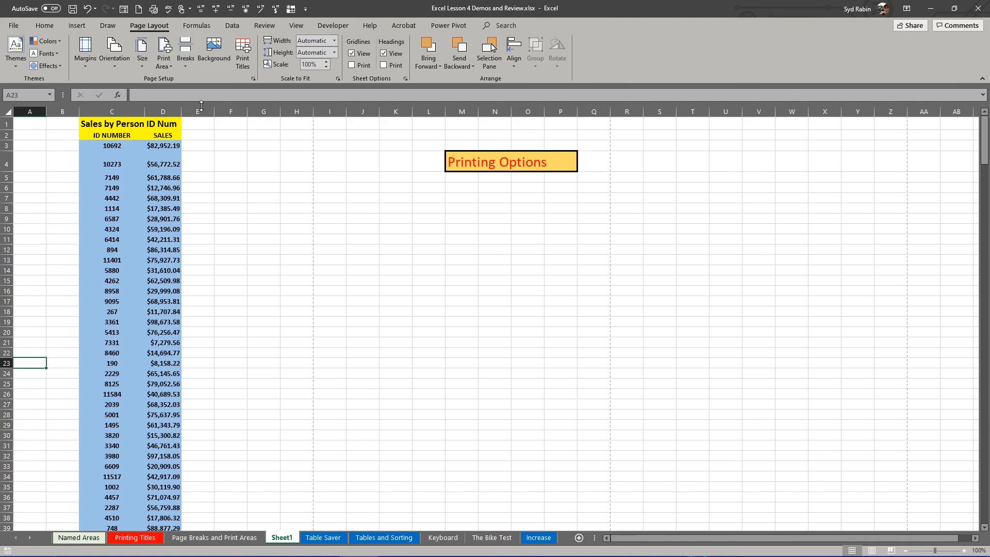
{"action": "left_click", "coordinate": [169, 63]}
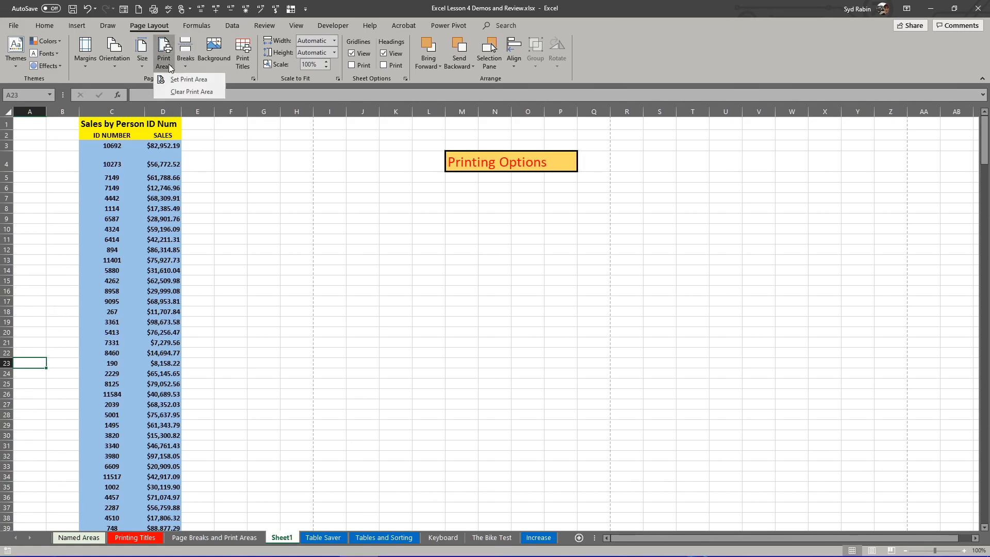
{"action": "left_click", "coordinate": [174, 93]}
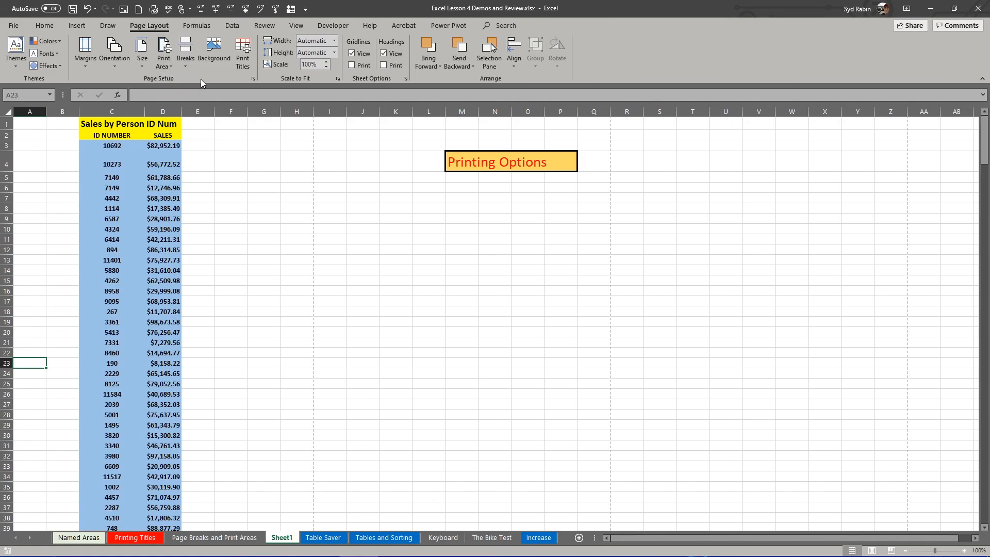
Check the print area and the rows to repeat at top in the Page Setup sheet options, and confirm the dialog.
{"action": "left_click", "coordinate": [254, 79]}
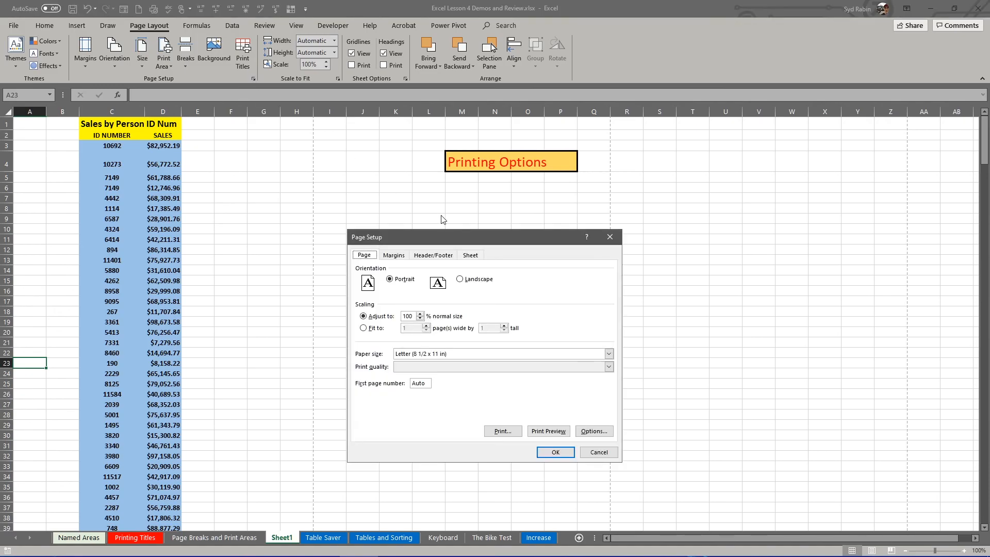
{"action": "left_click", "coordinate": [470, 255]}
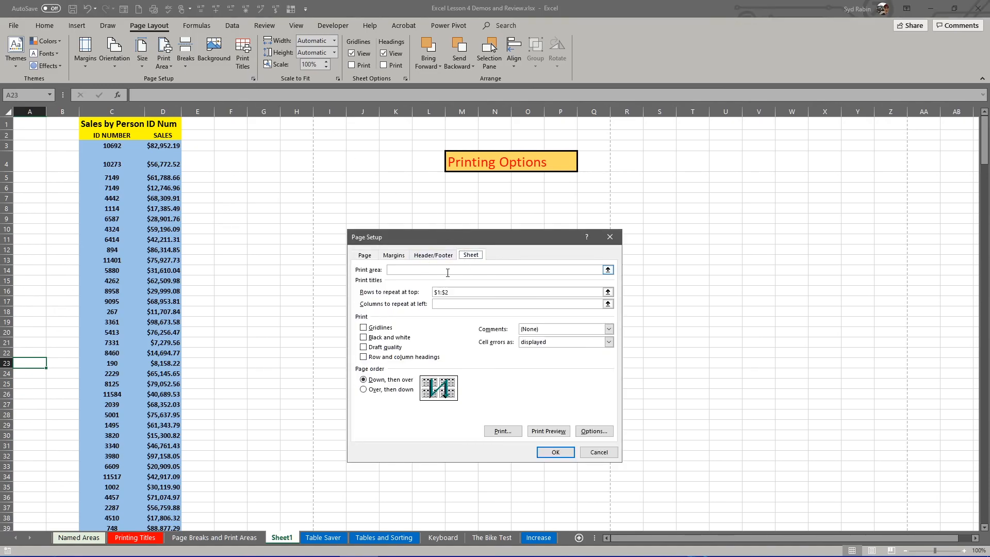
{"action": "left_click", "coordinate": [452, 293]}
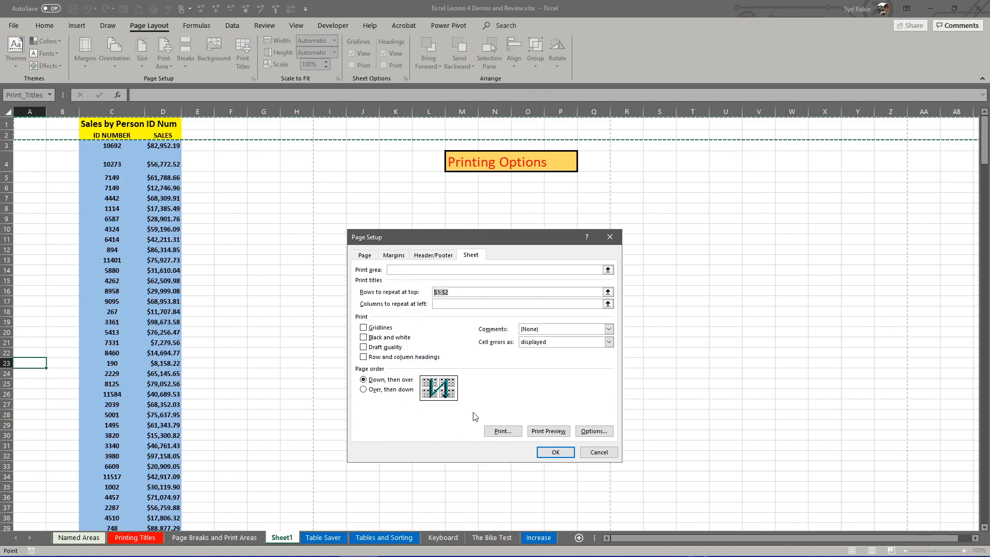
{"action": "left_click", "coordinate": [561, 453]}
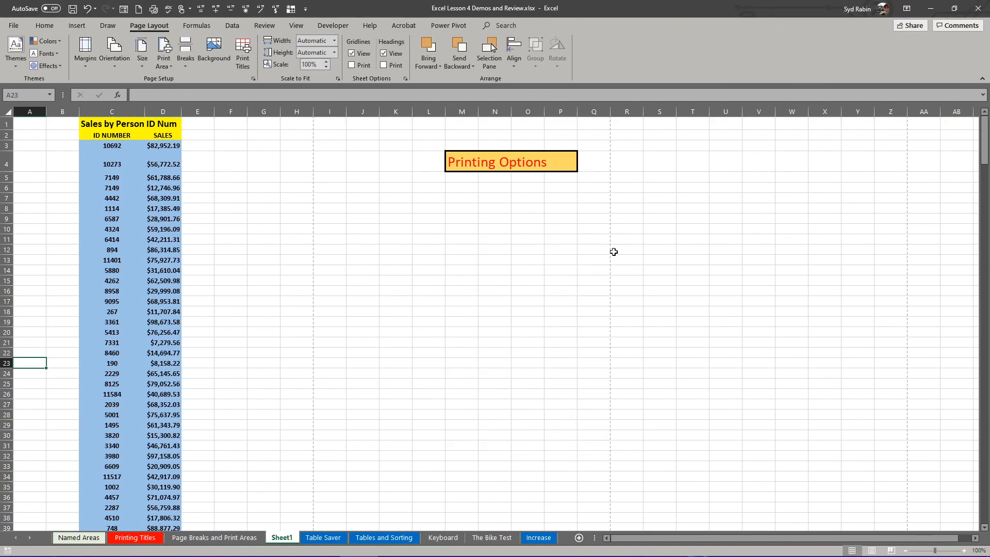